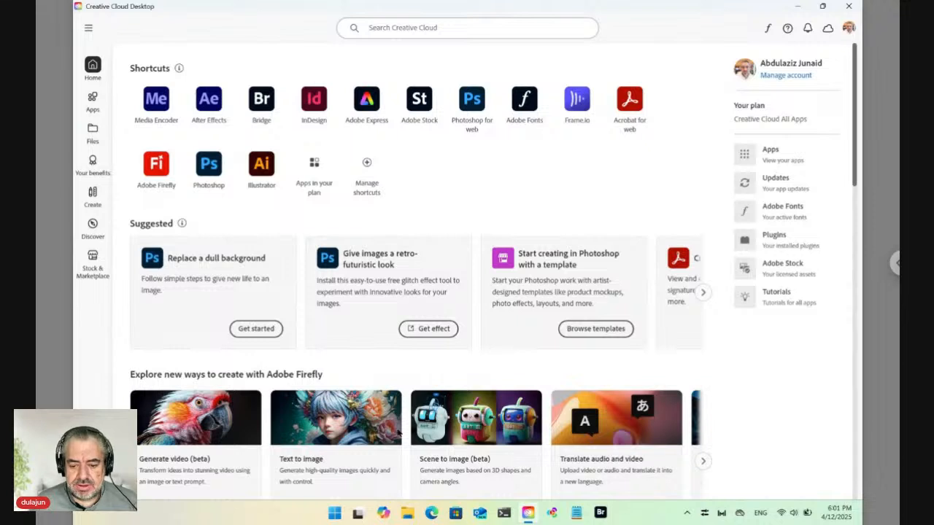
- Open Microsoft Edge without restoring the previous pages, and launch the zoomit screen magnifier
{"action": "left_click", "coordinate": [432, 515]}
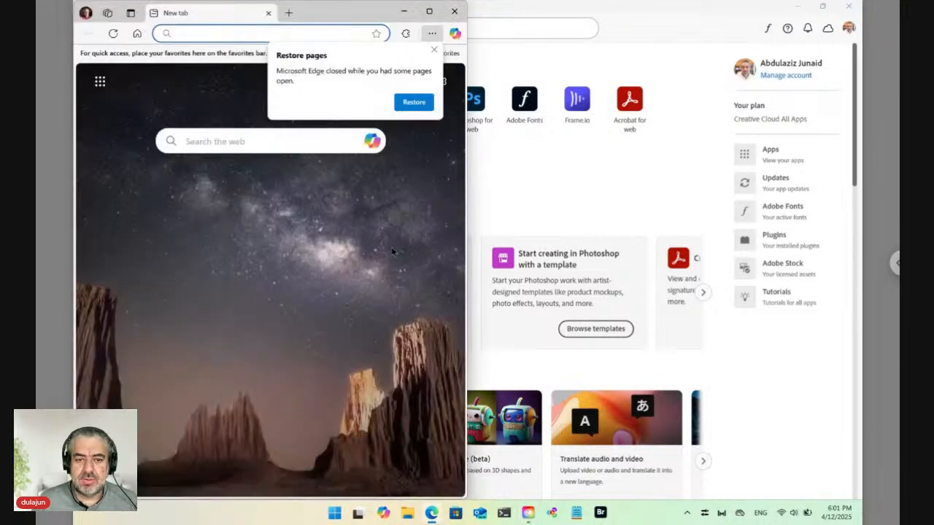
{"action": "left_click", "coordinate": [434, 49]}
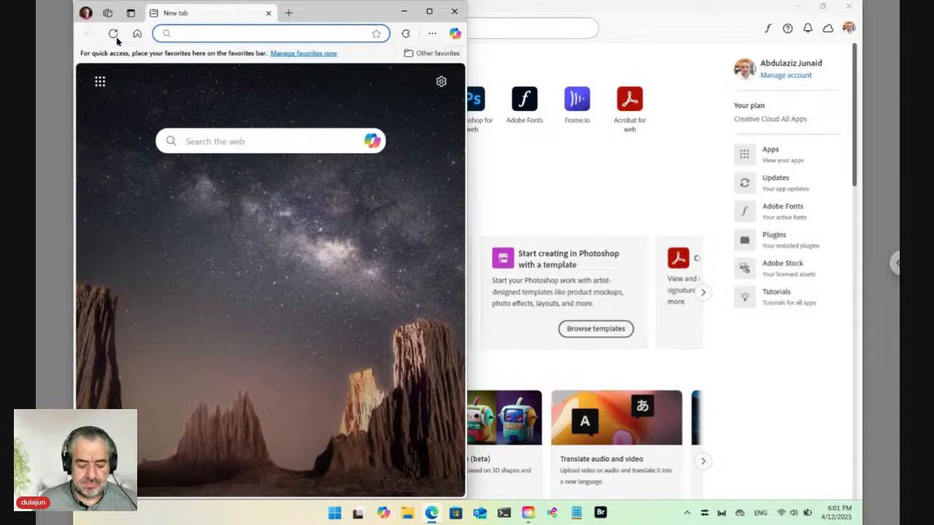
{"action": "left_click", "coordinate": [334, 513]}
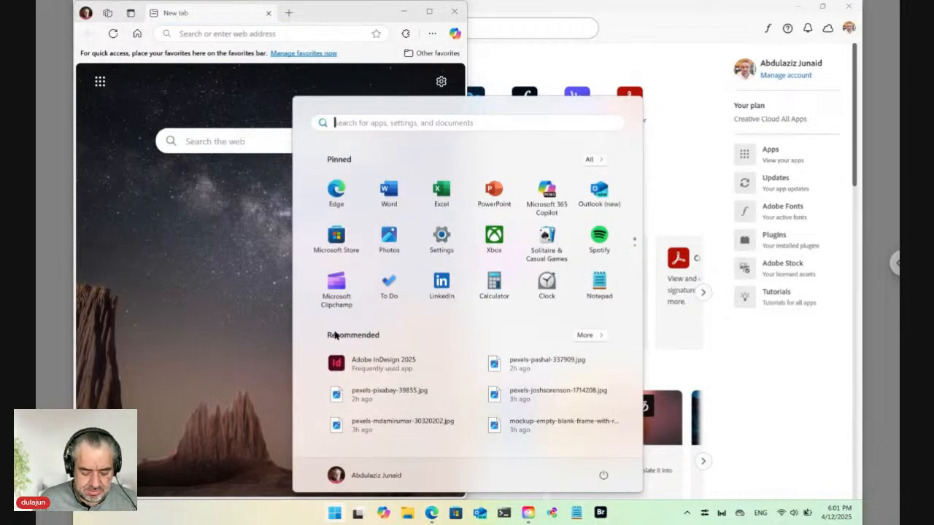
{"action": "type", "text": "zoomit"}
{"action": "key", "text": "Return"}
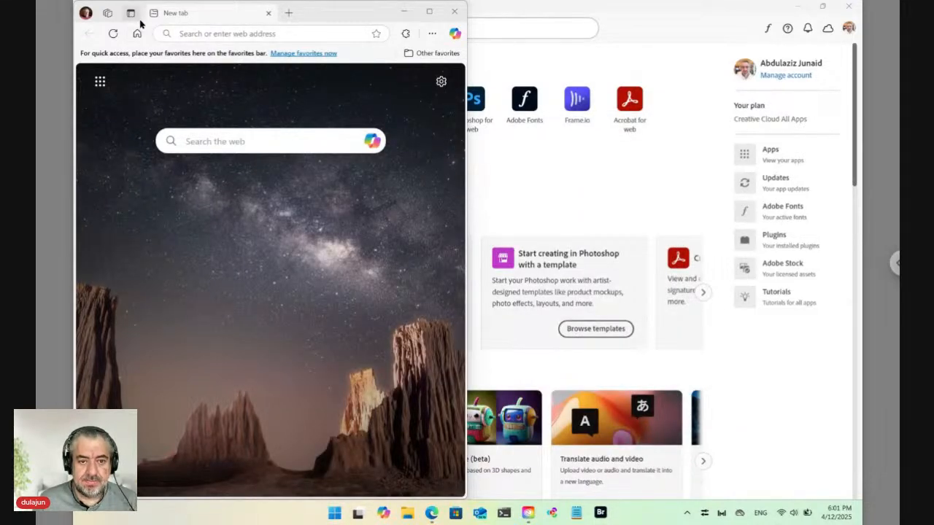
- Load exchange.adobe.com in the web browser
{"action": "key", "text": "ctrl+1"}
{"action": "left_click", "coordinate": [243, 66]}
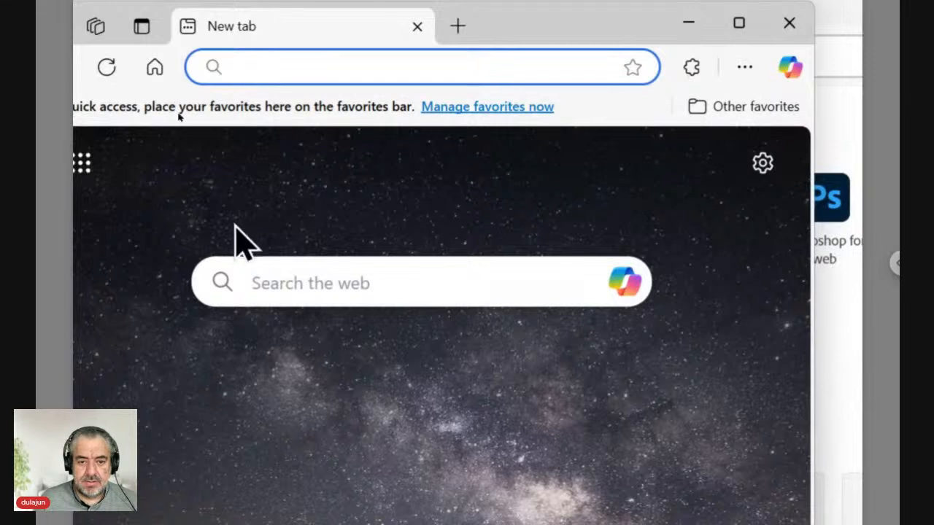
{"action": "type", "text": "exchan"}
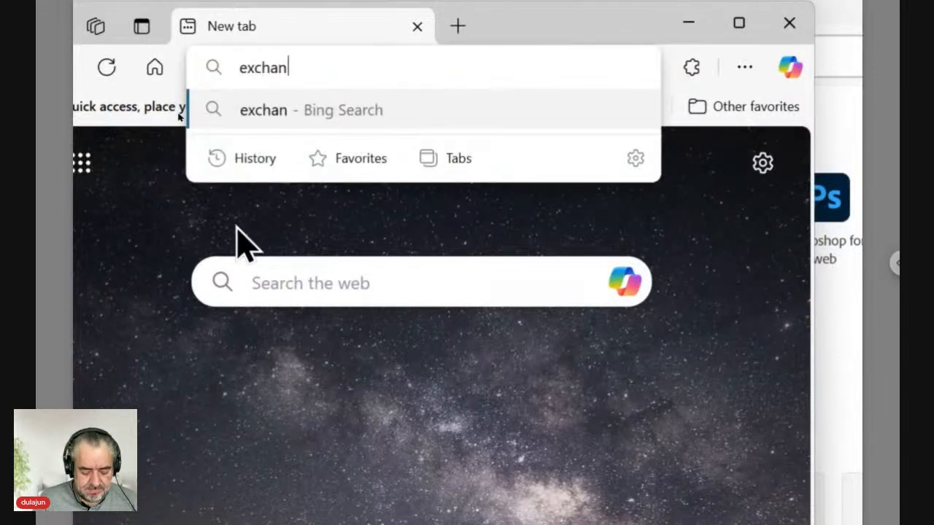
{"action": "type", "text": "ge.adobe.co"}
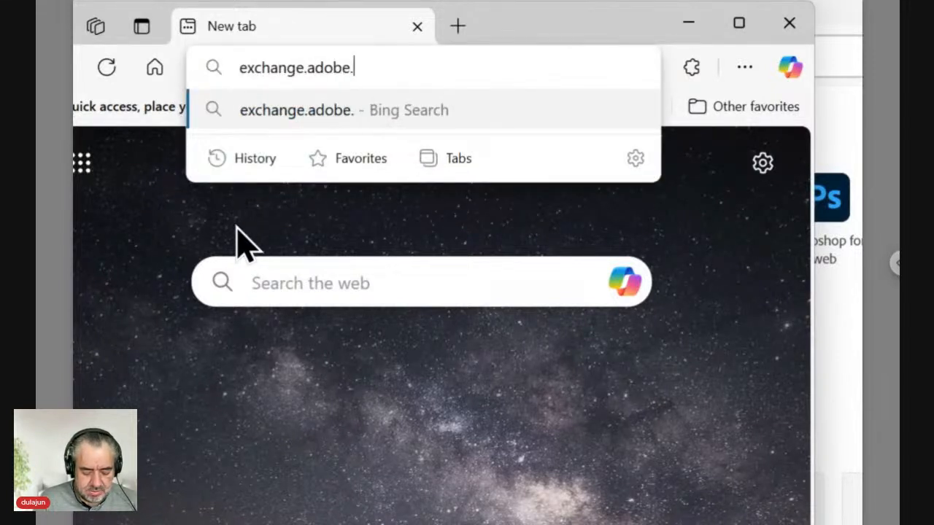
{"action": "type", "text": "m"}
{"action": "key", "text": "Return"}
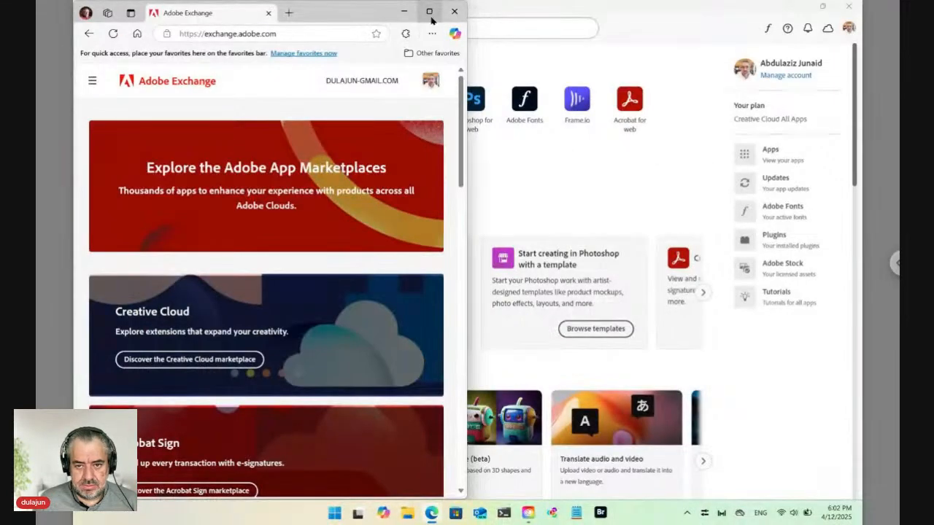
- Search the Creative Cloud plugins on Adobe Exchange for treeshade and open the TreeShade listing in the maximized browser
{"action": "left_click", "coordinate": [677, 23]}
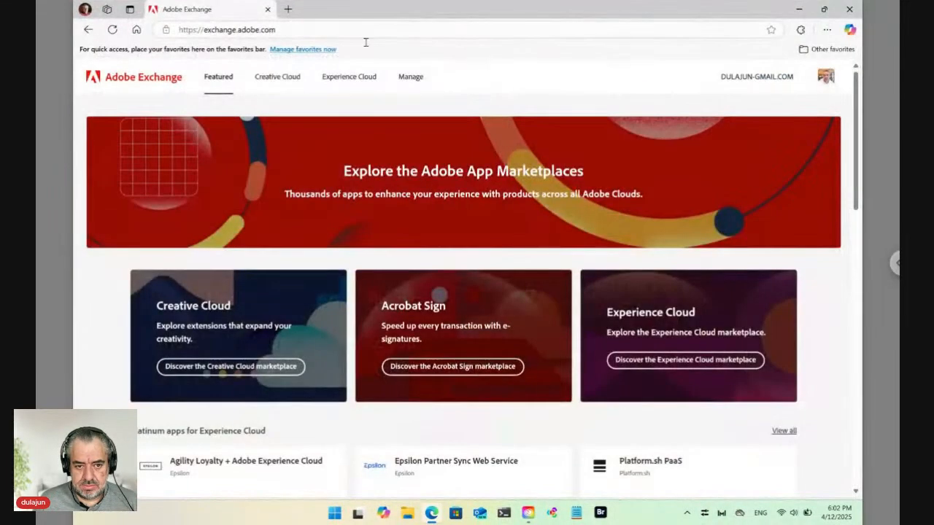
{"action": "left_click", "coordinate": [283, 84]}
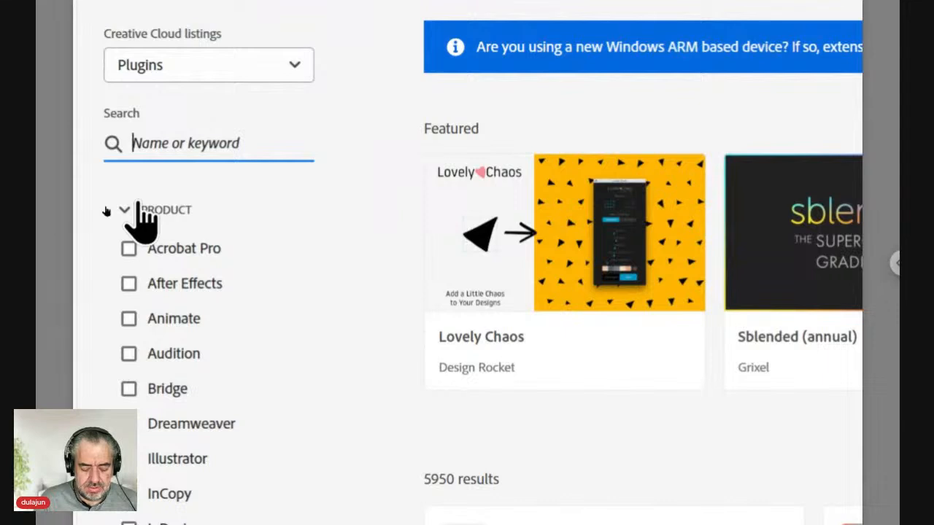
{"action": "type", "text": "treeshade"}
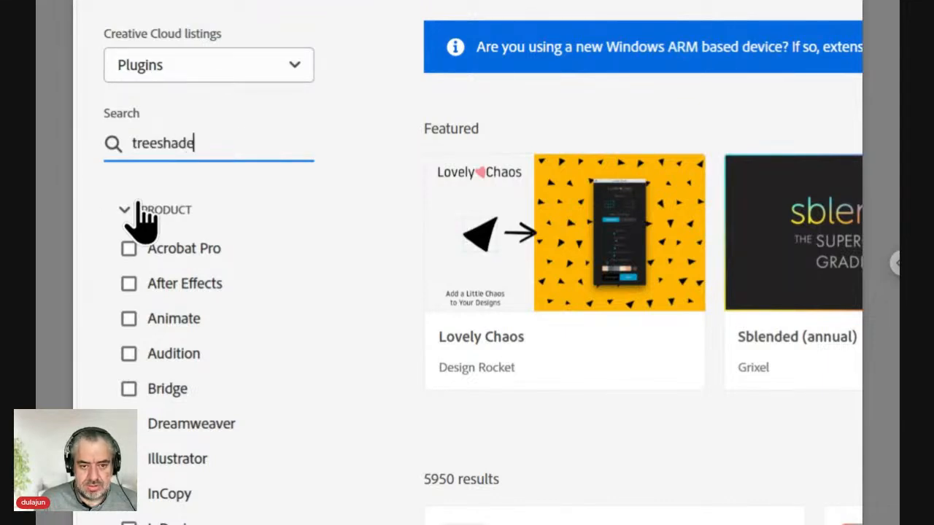
{"action": "key", "text": "Return"}
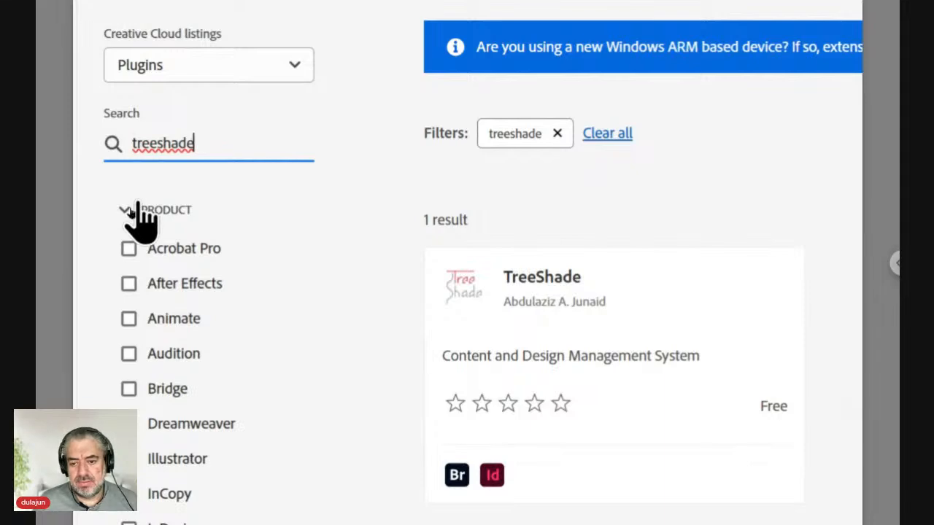
{"action": "left_click", "coordinate": [568, 277]}
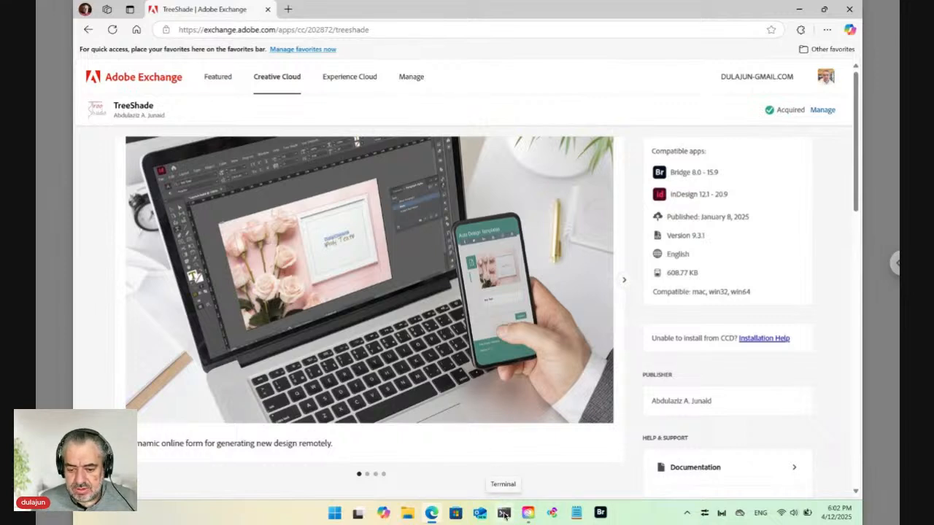
- Switch to Adobe Bridge and toggle off the Tree Shade extension panel
{"action": "left_click", "coordinate": [599, 513]}
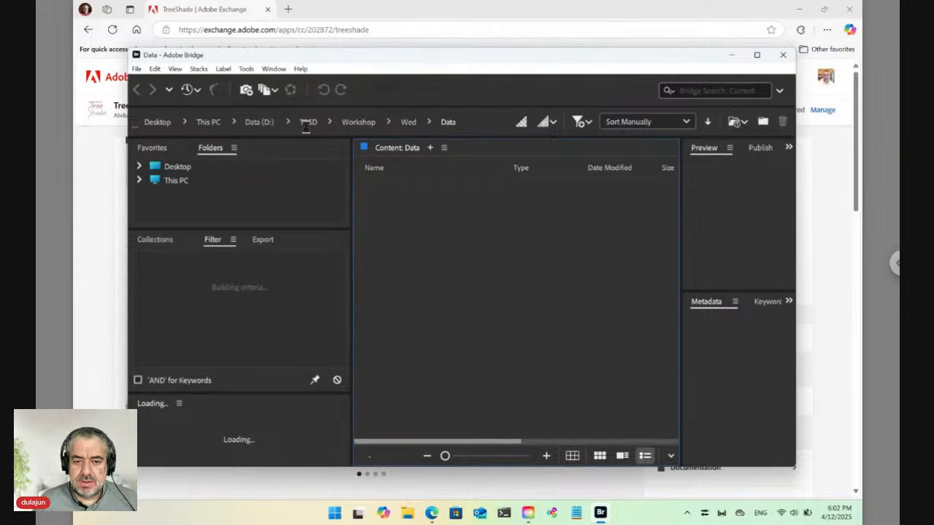
{"action": "left_click", "coordinate": [274, 69]}
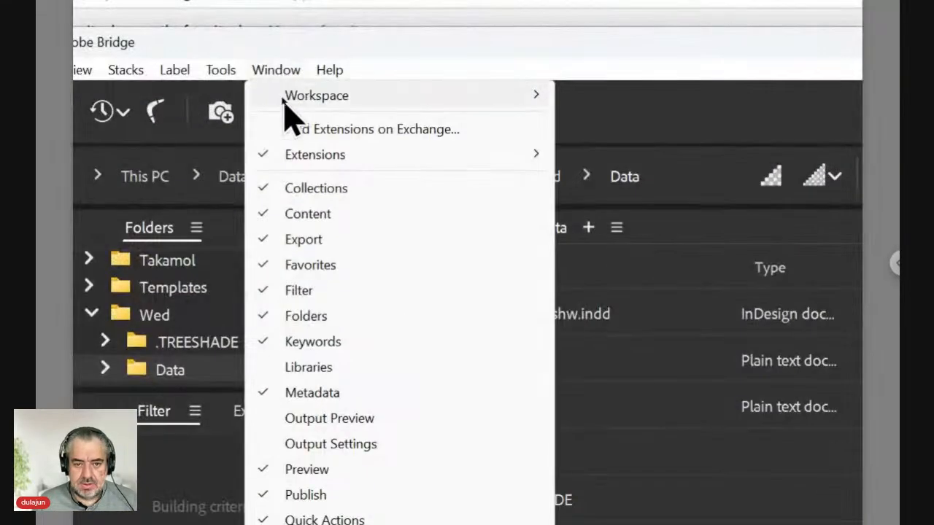
{"action": "mouse_move", "coordinate": [319, 157]}
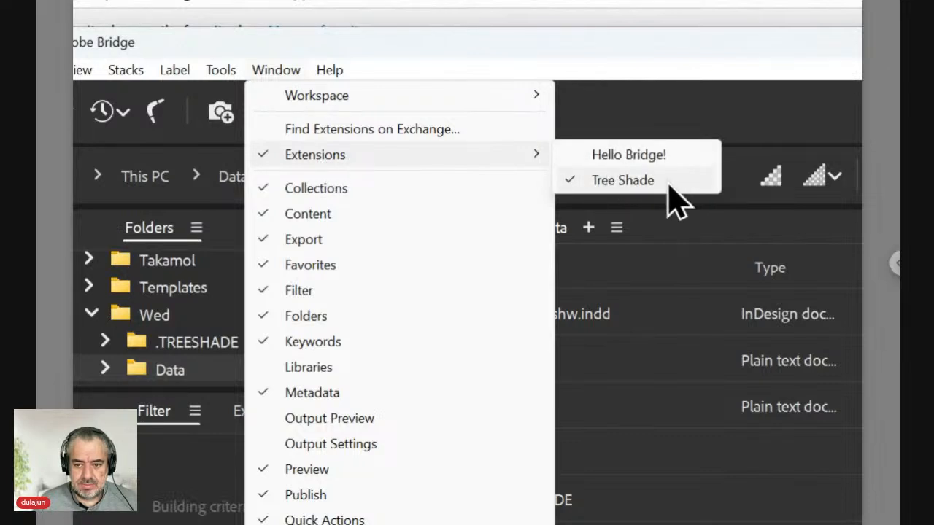
{"action": "left_click", "coordinate": [634, 183]}
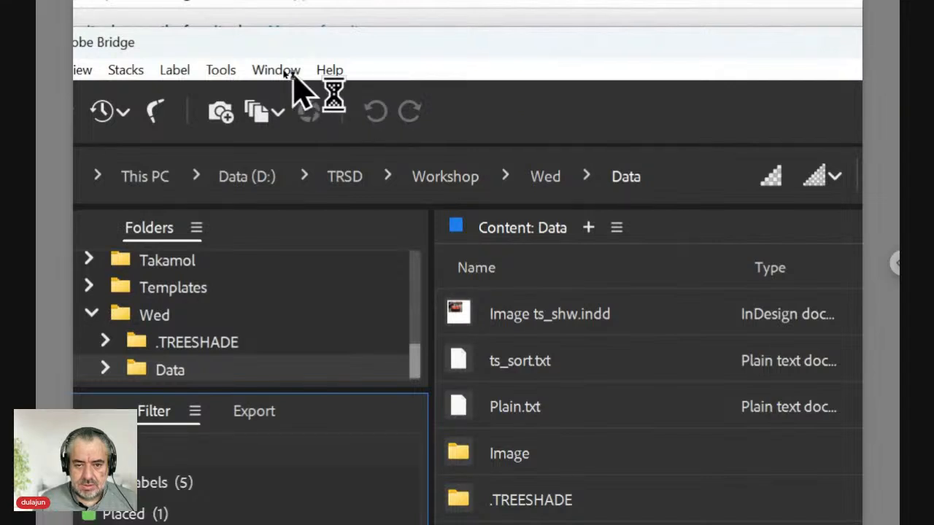
- Try to show the Tree Shade extension panel in Bridge, move it over the folder list and close it
{"action": "left_click", "coordinate": [285, 73]}
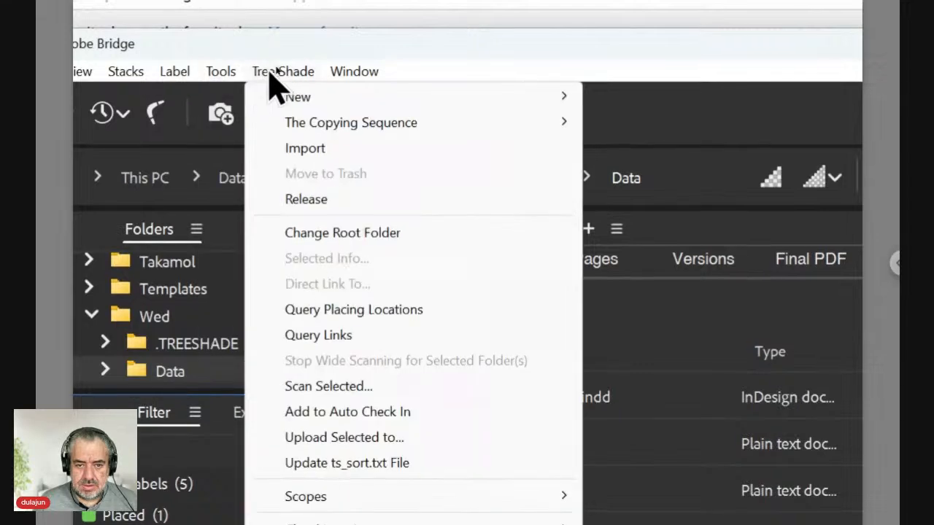
{"action": "left_click", "coordinate": [279, 73]}
{"action": "left_click", "coordinate": [338, 75]}
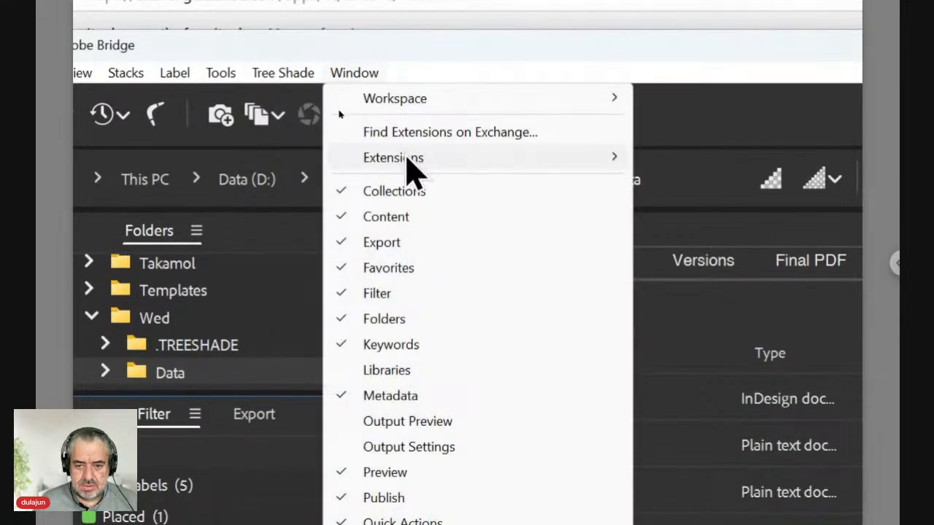
{"action": "mouse_move", "coordinate": [450, 171]}
{"action": "left_click", "coordinate": [681, 187]}
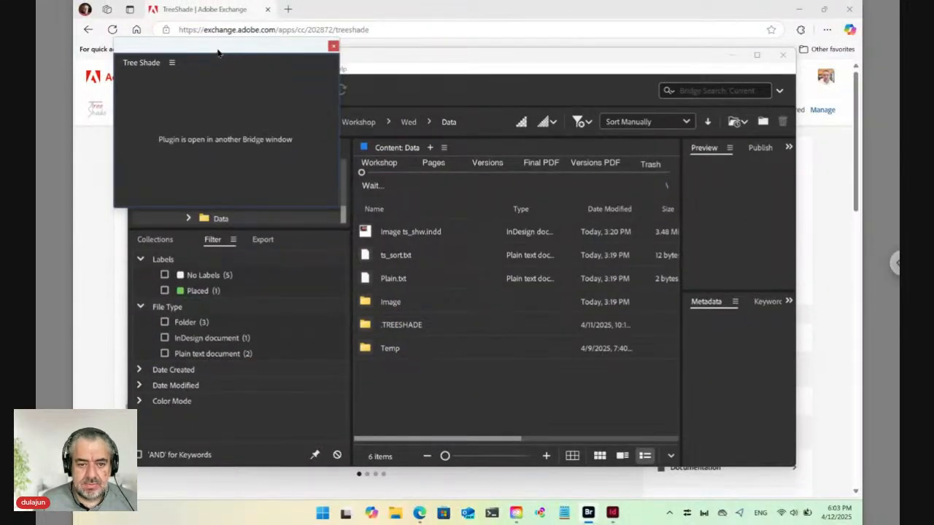
{"action": "left_click_drag", "start_coordinate": [216, 55], "coordinate": [307, 162]}
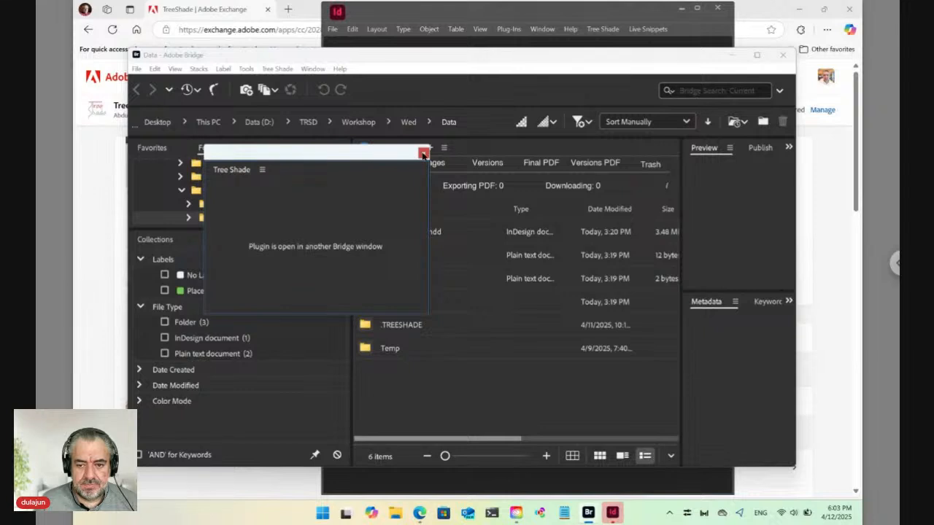
{"action": "left_click", "coordinate": [423, 153]}
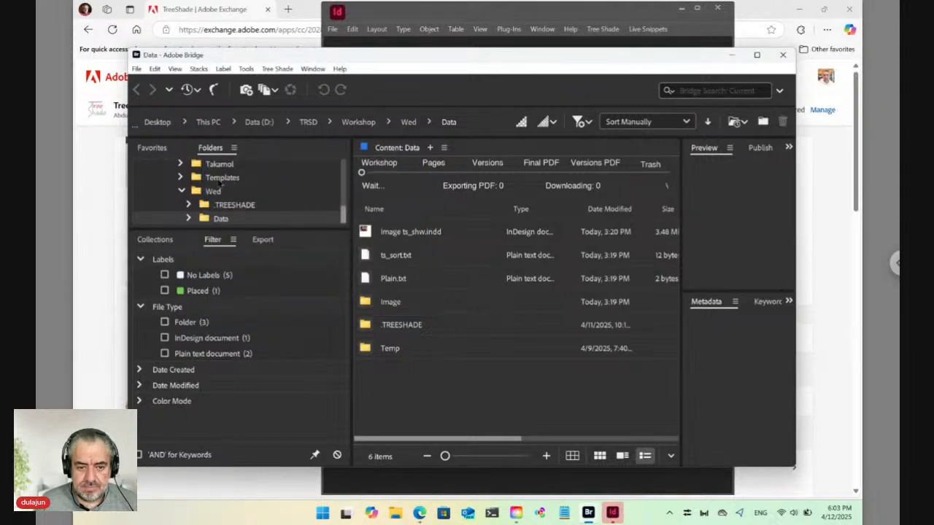
- Try once more to load the Tree Shade extension panel, and close its floating window
{"action": "left_click", "coordinate": [312, 69]}
{"action": "mouse_move", "coordinate": [333, 111]}
{"action": "left_click", "coordinate": [483, 121]}
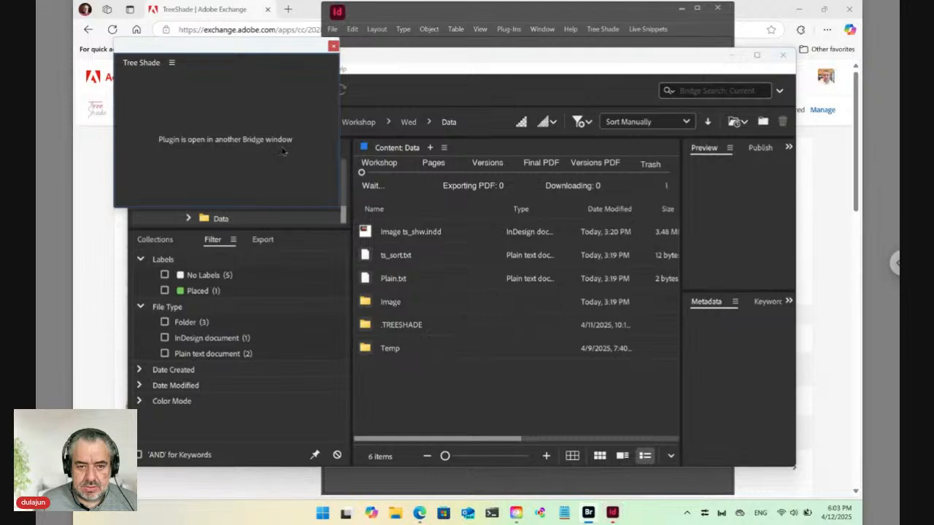
{"action": "left_click", "coordinate": [333, 46]}
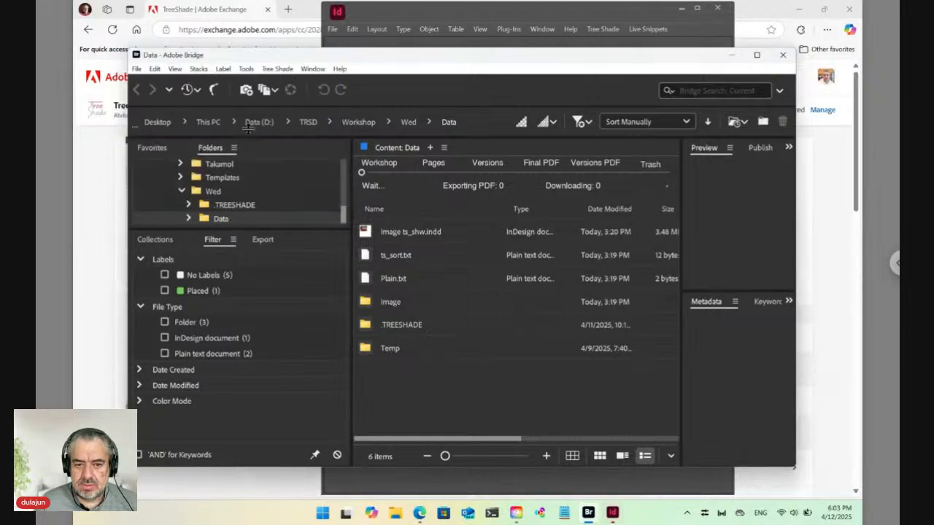
- Check for other open Bridge windows and go to the Tree Shade Workshop folder
{"action": "left_click", "coordinate": [588, 514]}
{"action": "left_click", "coordinate": [588, 513]}
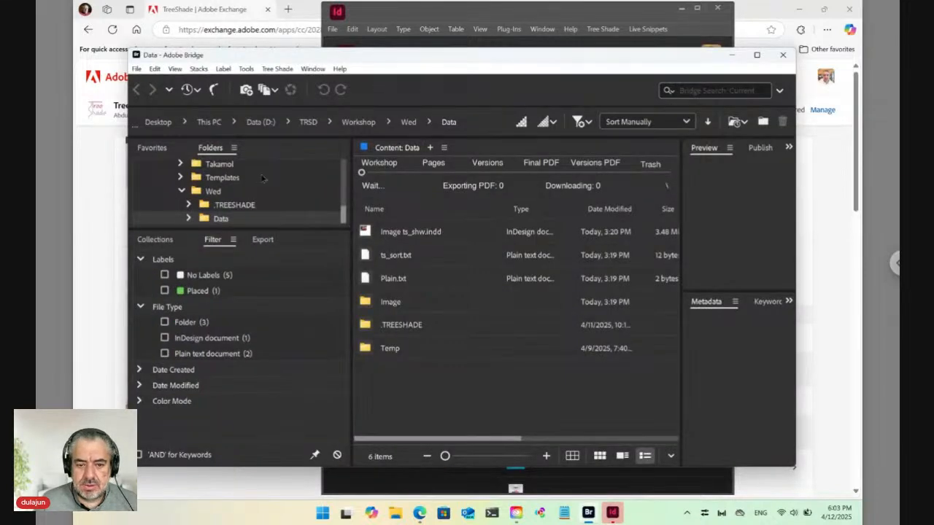
{"action": "left_click", "coordinate": [376, 163]}
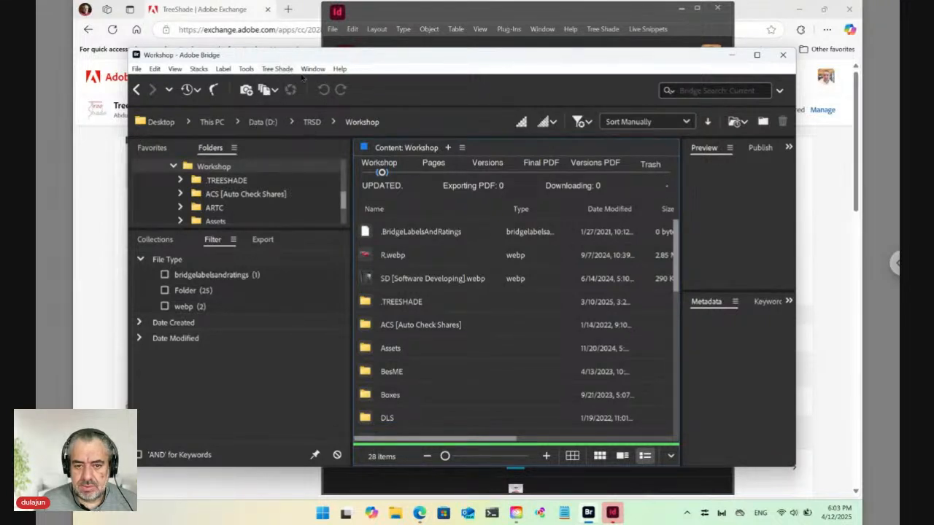
- Reset the Essentials workspace to its saved layout
{"action": "left_click", "coordinate": [313, 70]}
{"action": "mouse_move", "coordinate": [333, 83]}
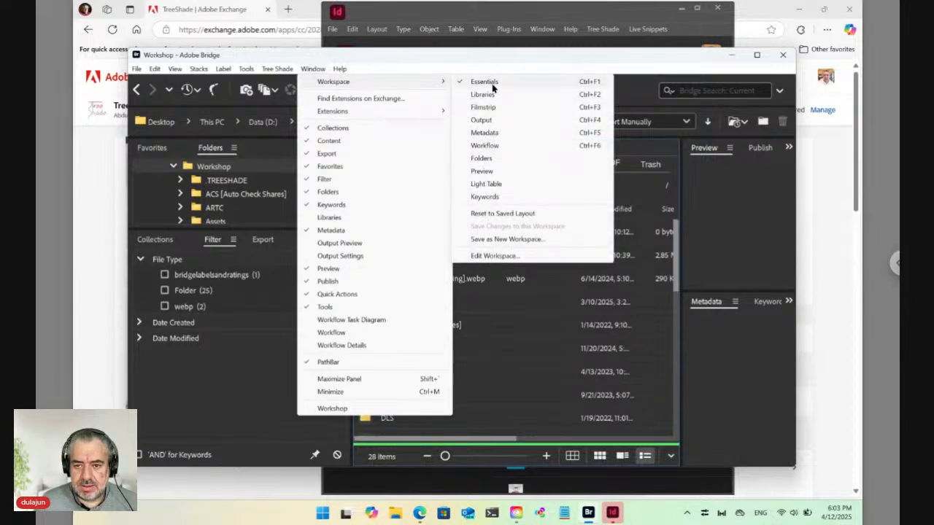
{"action": "left_click", "coordinate": [490, 214]}
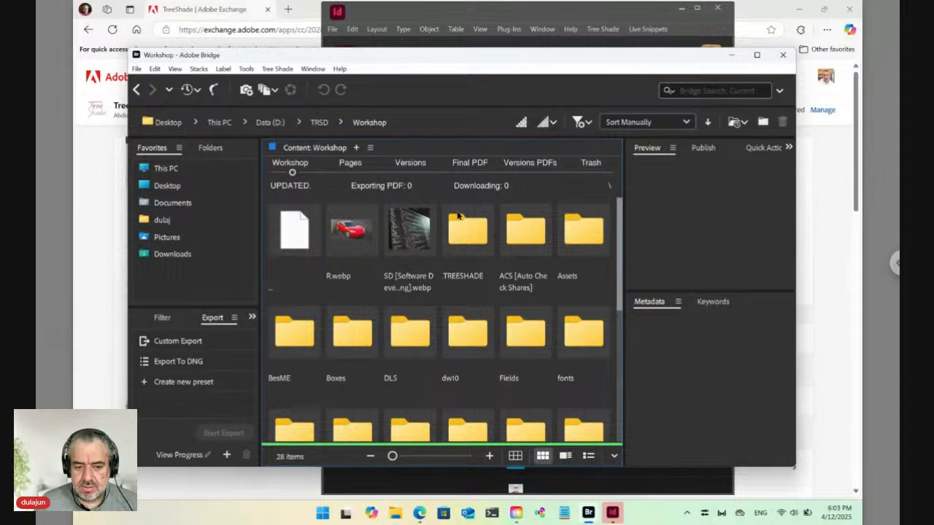
- Try to reopen the Tree Shade extension panel in the reset workspace, and close it with its Close Panel option
{"action": "left_click", "coordinate": [313, 69]}
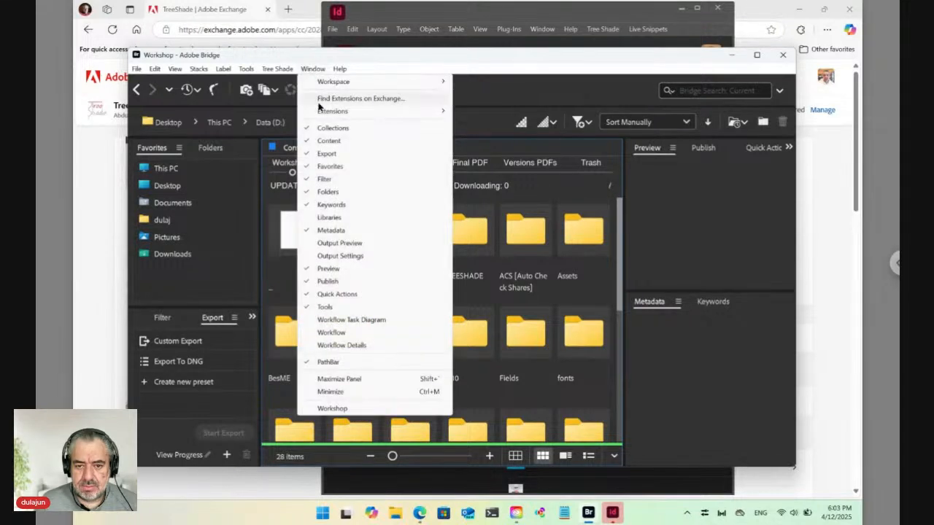
{"action": "mouse_move", "coordinate": [331, 111]}
{"action": "left_click", "coordinate": [503, 125]}
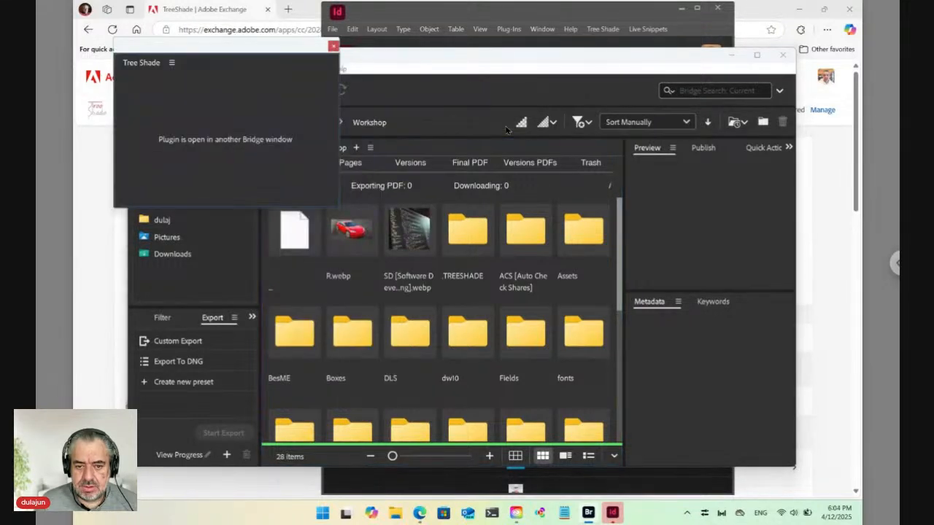
{"action": "left_click", "coordinate": [171, 62]}
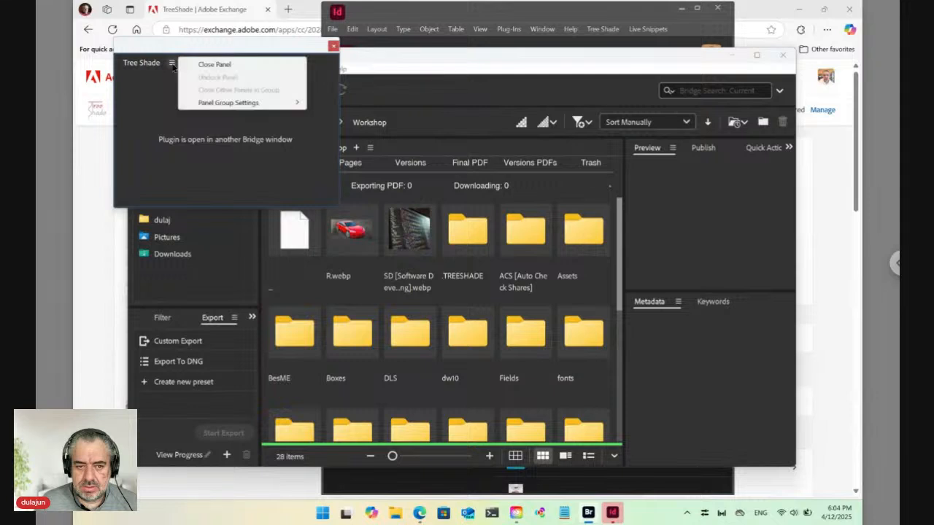
{"action": "left_click", "coordinate": [209, 65]}
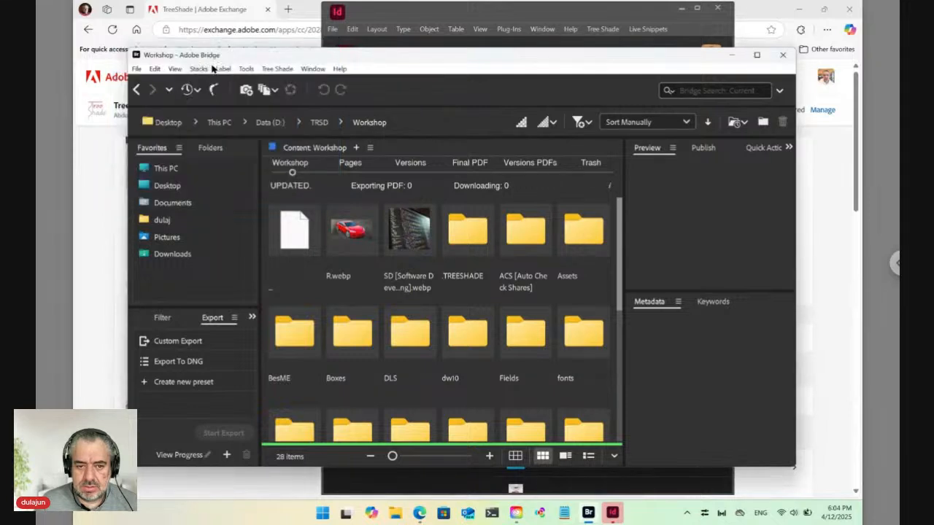
- Bring up the floating Tree Shade extension panel again, close it and check for other open Bridge windows
{"action": "left_click", "coordinate": [313, 68]}
{"action": "mouse_move", "coordinate": [332, 113]}
{"action": "left_click", "coordinate": [478, 123]}
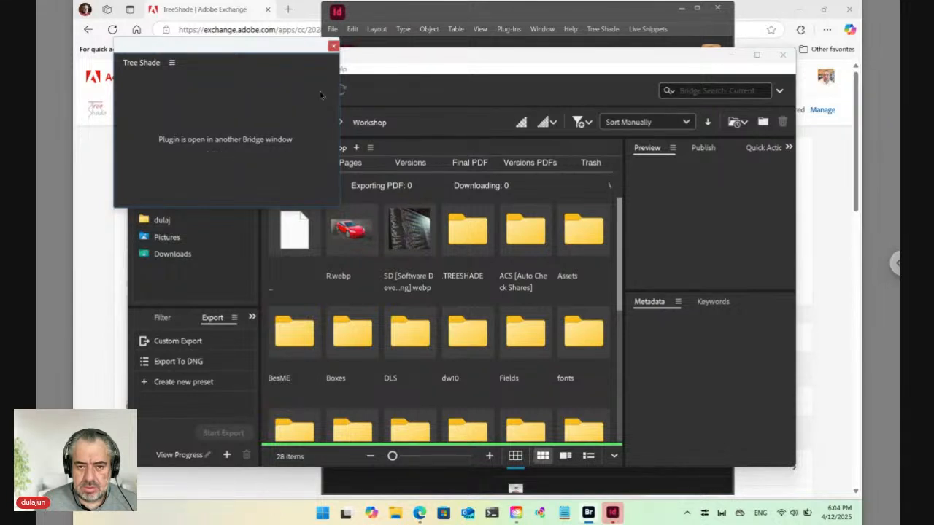
{"action": "left_click", "coordinate": [333, 46]}
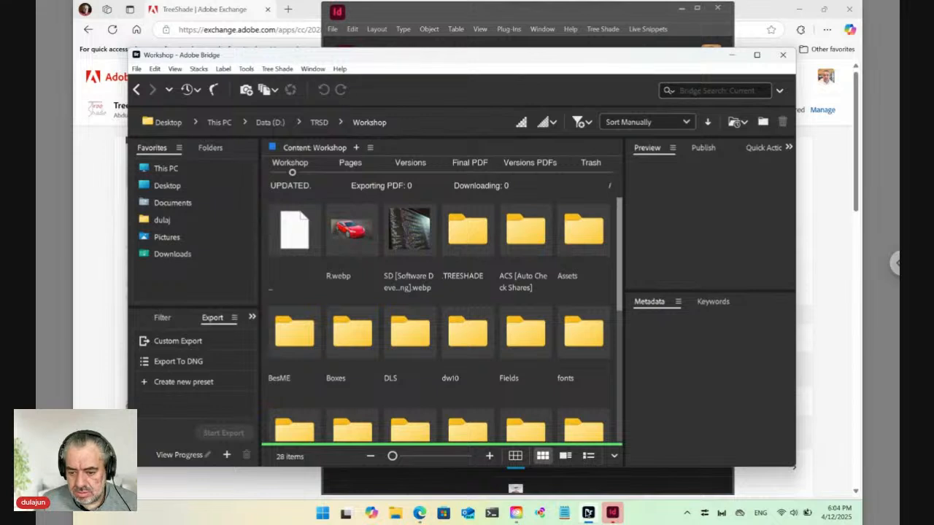
{"action": "mouse_move", "coordinate": [588, 510]}
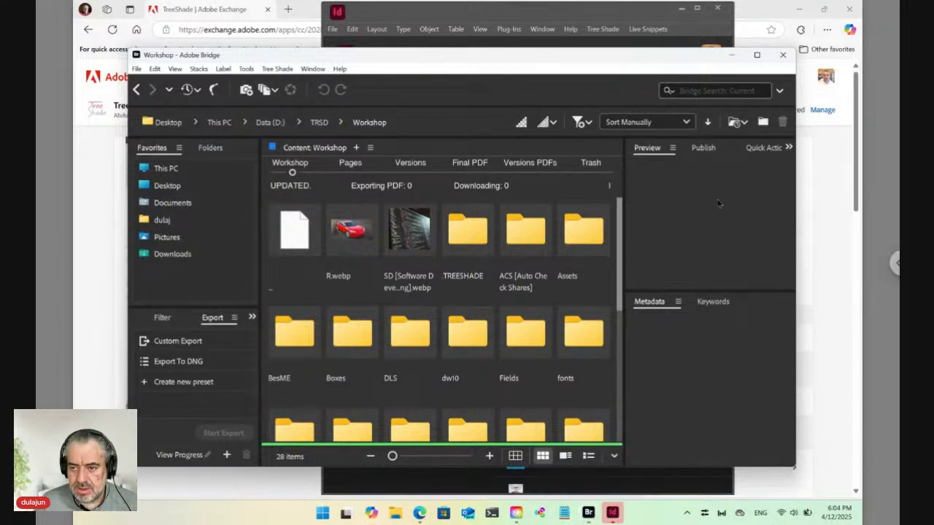
- Close and restart Bridge, and open the Tree Shade extension panel in the new window
{"action": "left_click", "coordinate": [782, 59]}
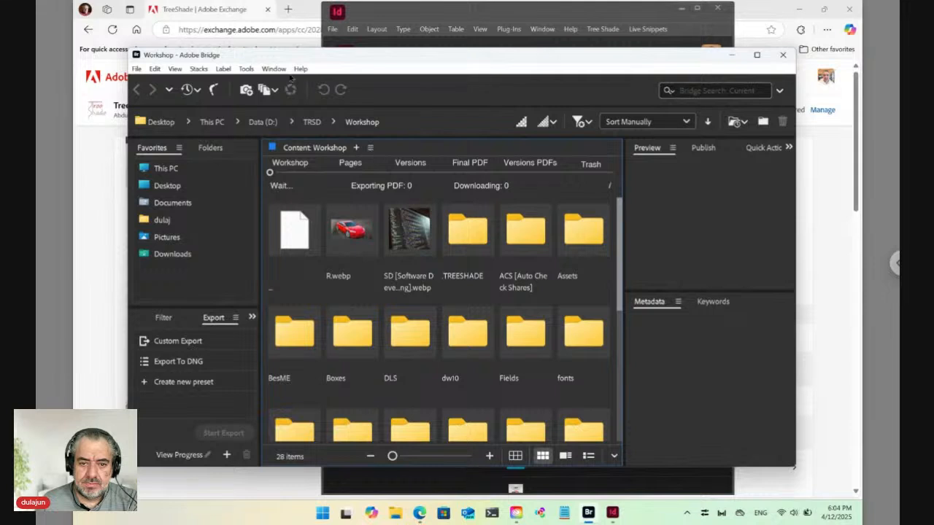
{"action": "left_click", "coordinate": [312, 68]}
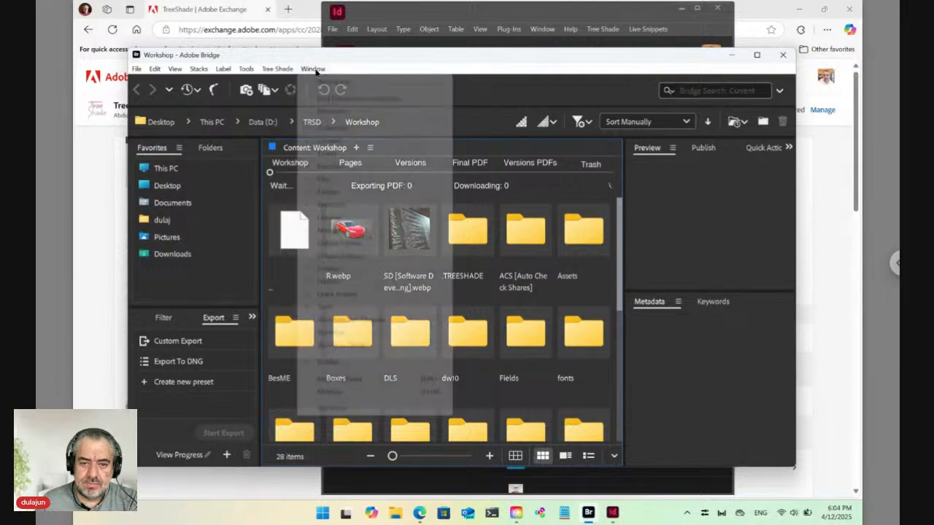
{"action": "mouse_move", "coordinate": [353, 111]}
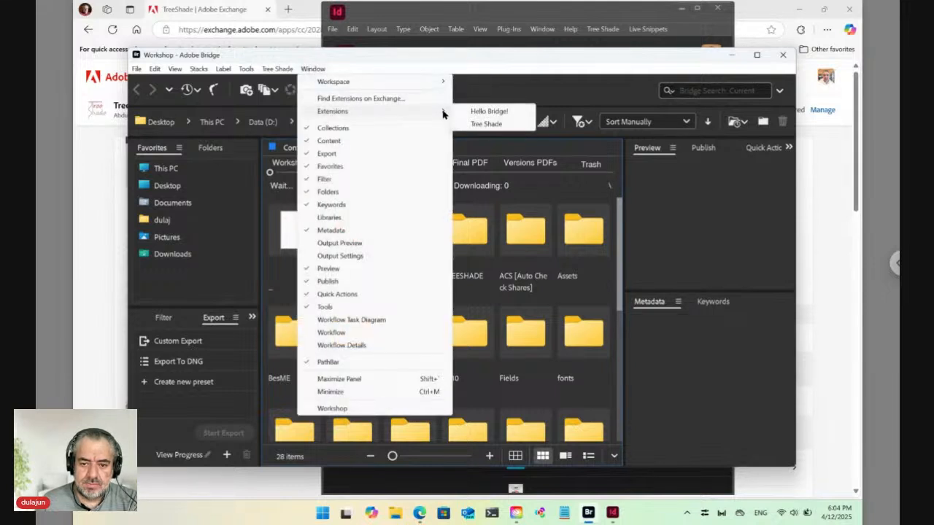
{"action": "left_click", "coordinate": [480, 124]}
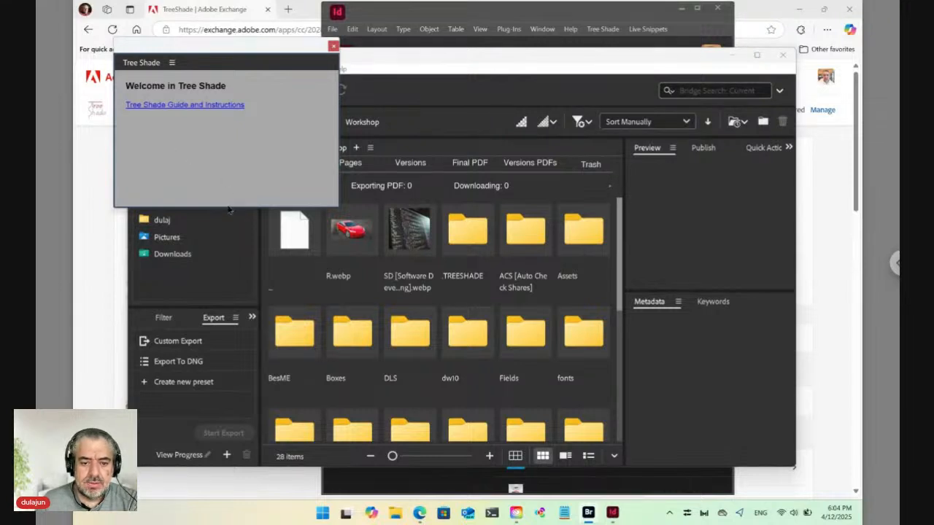
- Dock the floating Tree Shade panel between Favorites and Folders, and bring Folders to the front in a shorter panel group
{"action": "left_click_drag", "start_coordinate": [226, 208], "coordinate": [220, 137]}
{"action": "left_click_drag", "start_coordinate": [222, 48], "coordinate": [367, 241]}
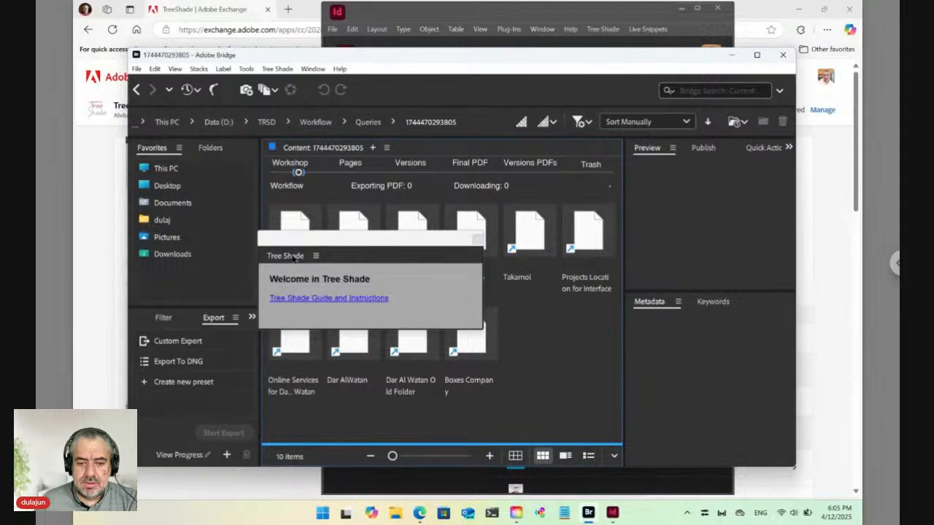
{"action": "left_click_drag", "start_coordinate": [261, 255], "coordinate": [209, 154]}
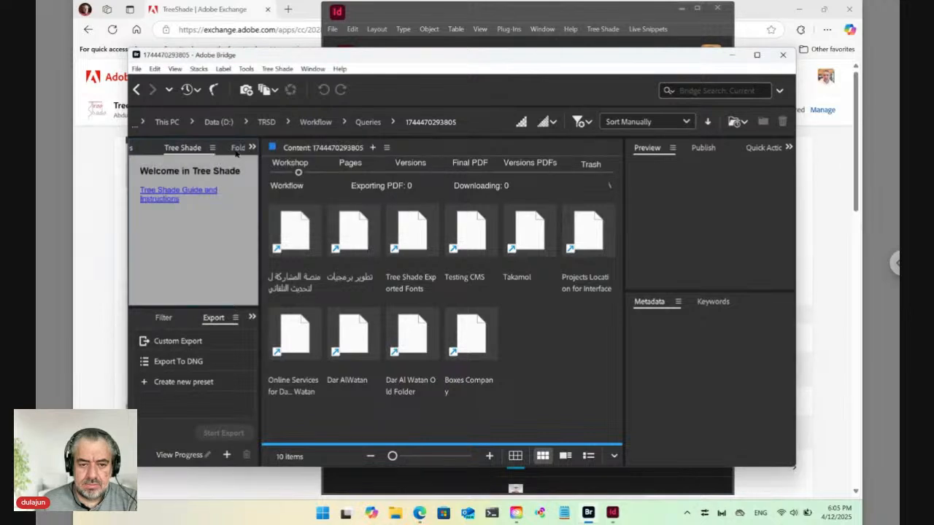
{"action": "left_click", "coordinate": [236, 149]}
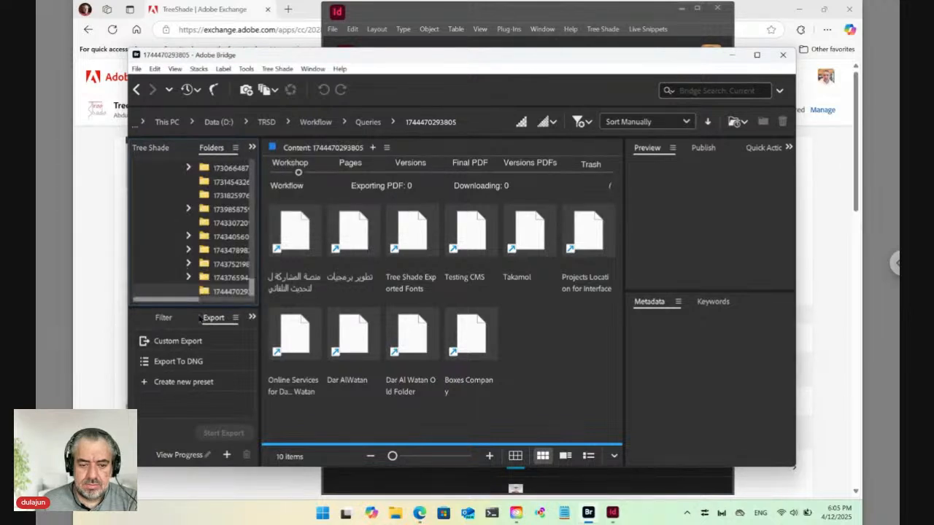
{"action": "left_click_drag", "start_coordinate": [200, 309], "coordinate": [205, 267]}
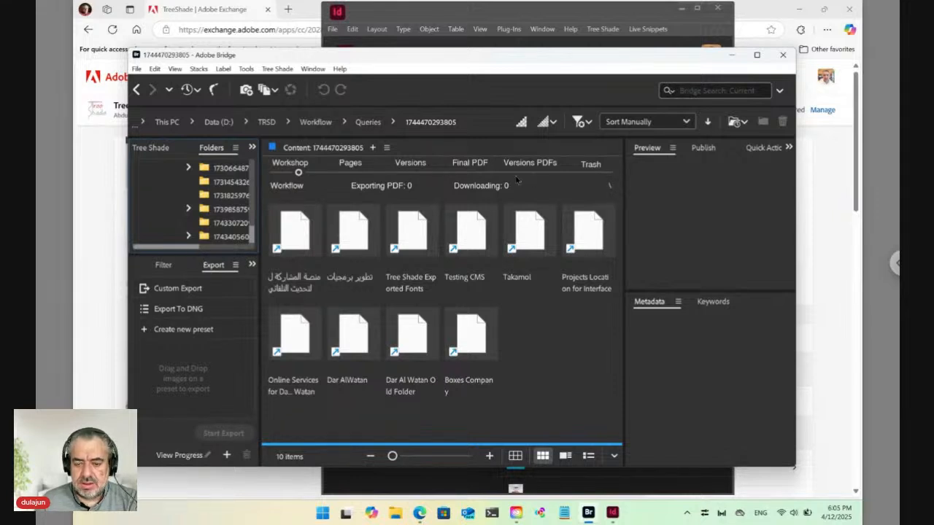
- Switch the Tree Shade location to Workshop, visit Versions and return to Workshop, and maximize the Bridge window
{"action": "left_click", "coordinate": [298, 173]}
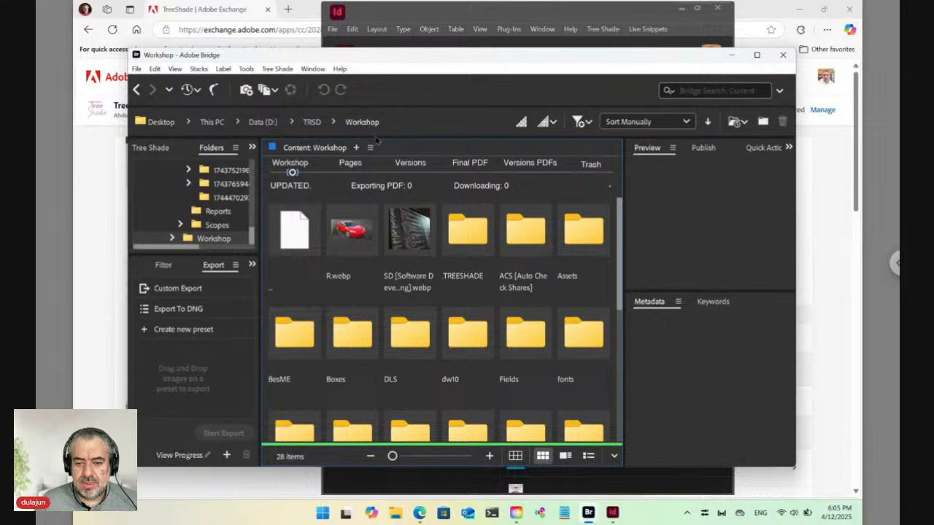
{"action": "left_click", "coordinate": [410, 166]}
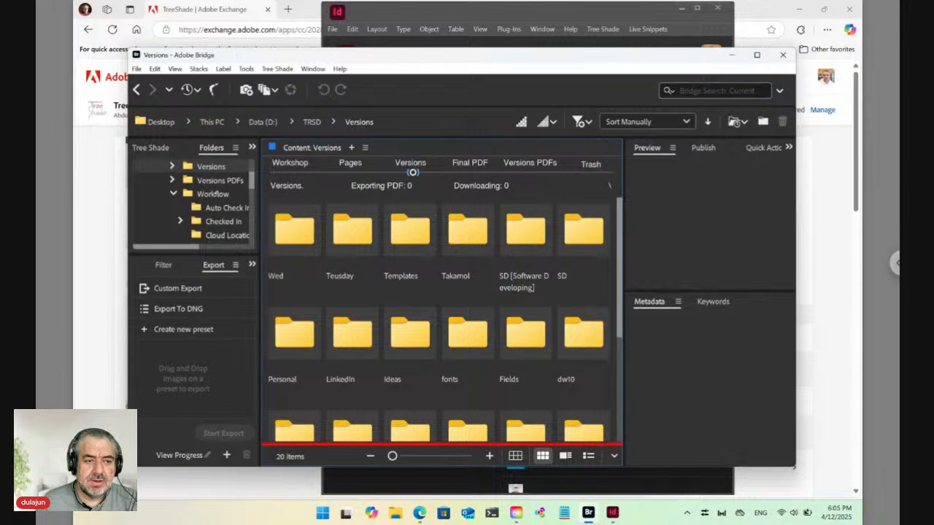
{"action": "left_click", "coordinate": [289, 163]}
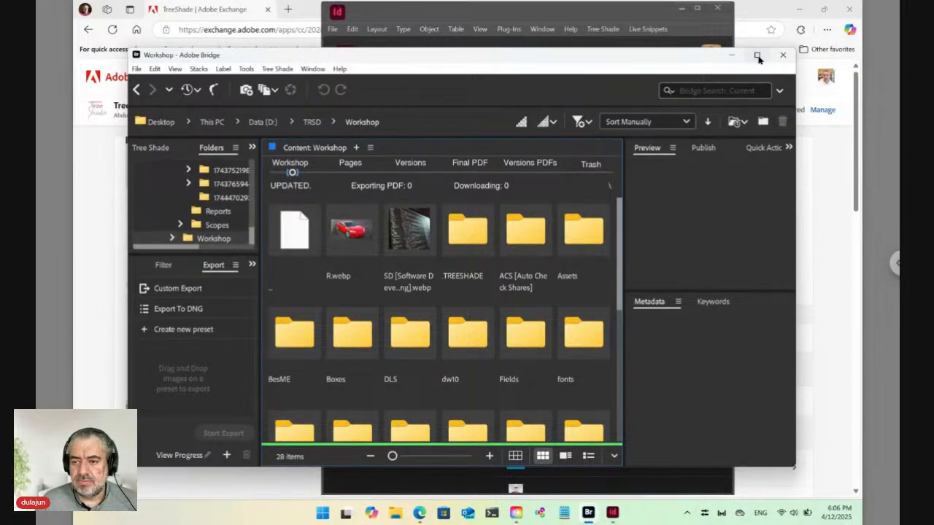
{"action": "mouse_move", "coordinate": [759, 59]}
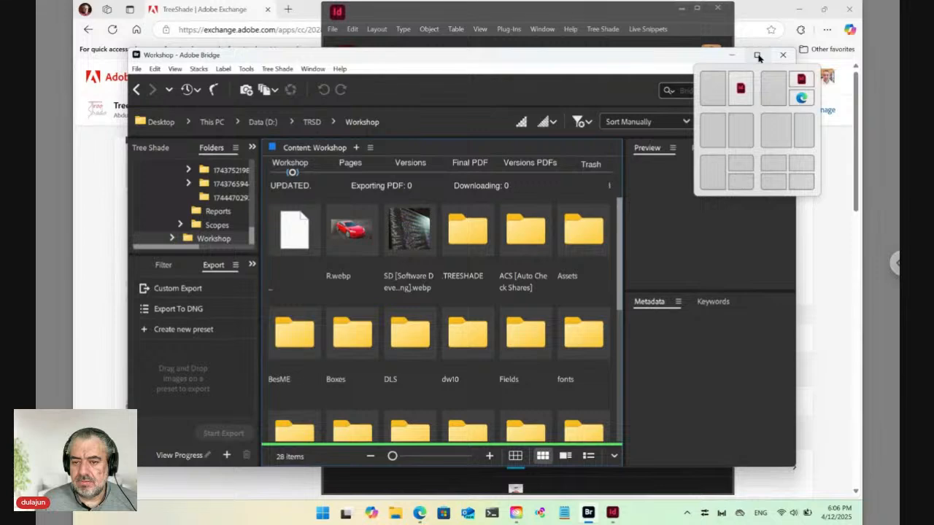
{"action": "left_click", "coordinate": [758, 57]}
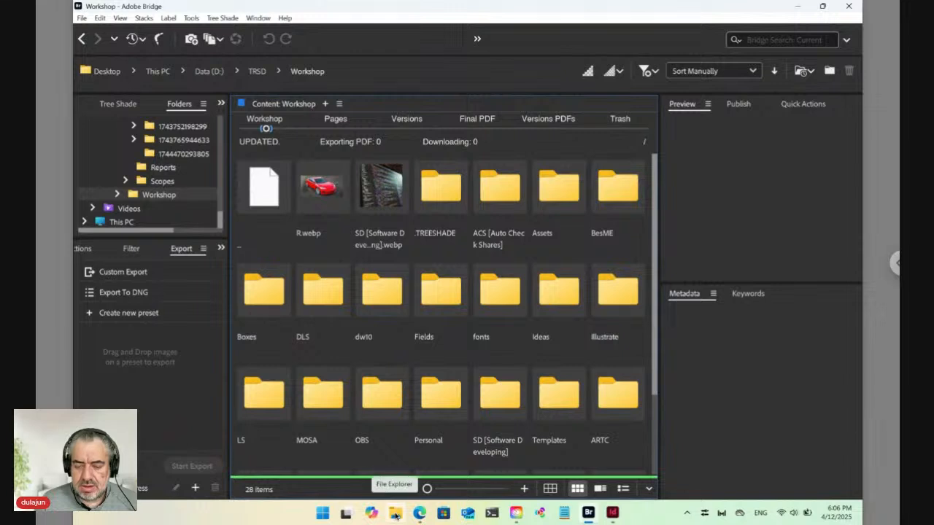
- Open the TRSD folder in File Explorer and select the main.js file
{"action": "left_click", "coordinate": [395, 514]}
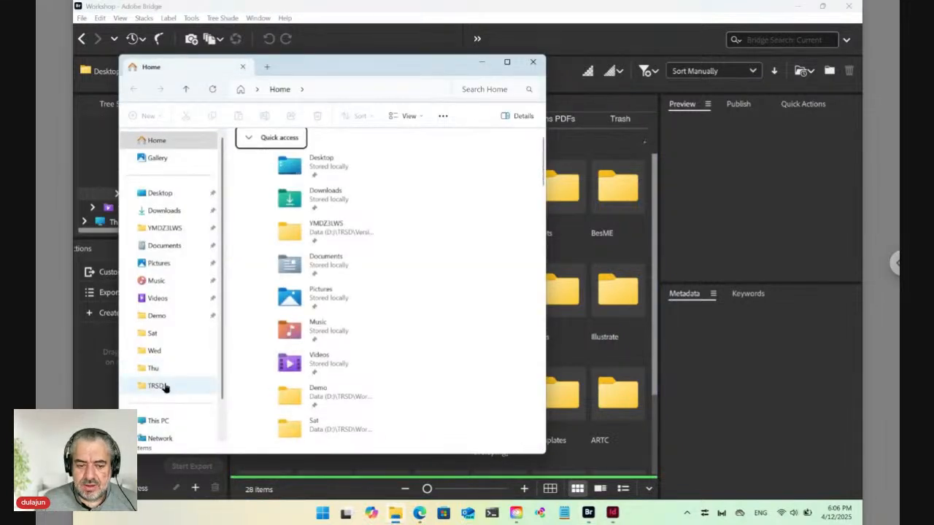
{"action": "left_click", "coordinate": [165, 385]}
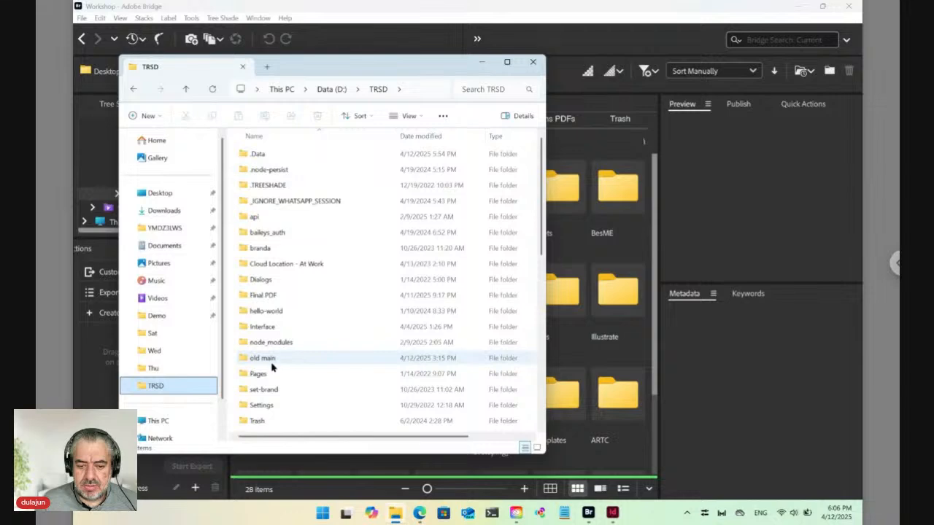
{"action": "scroll", "coordinate": [272, 367], "scroll_direction": "down", "scroll_amount": 5}
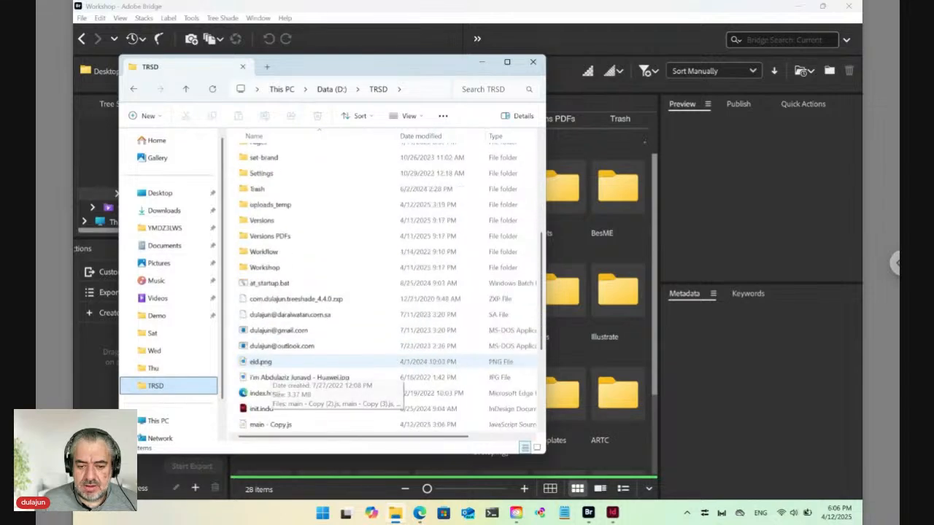
{"action": "scroll", "coordinate": [272, 361], "scroll_direction": "down", "scroll_amount": 2}
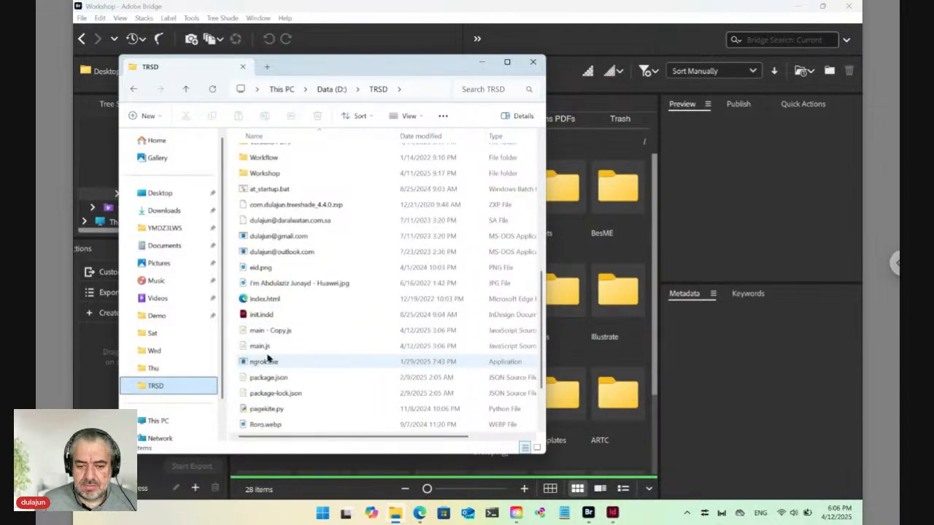
{"action": "left_click", "coordinate": [261, 347]}
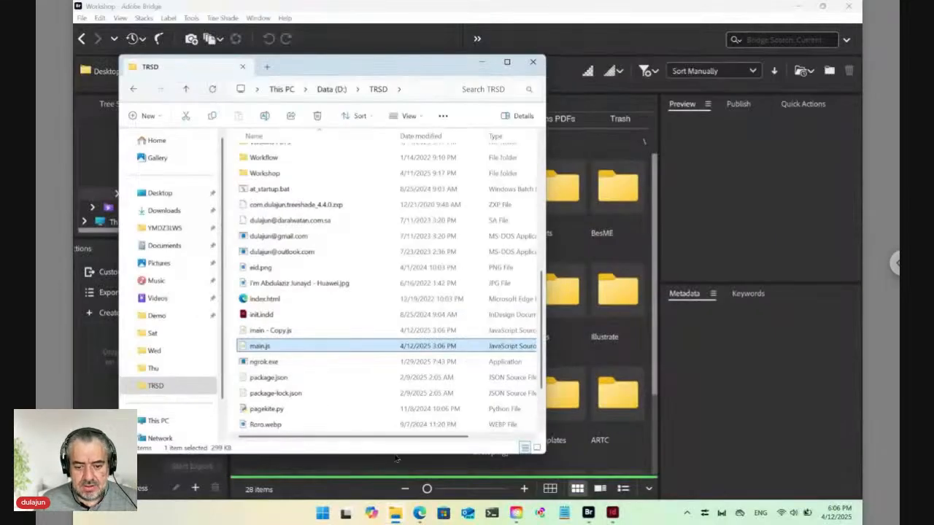
- Switch to the Edge browser, search for node.js in a new tab and open the official Node.js website
{"action": "left_click", "coordinate": [419, 512]}
{"action": "left_click", "coordinate": [288, 9]}
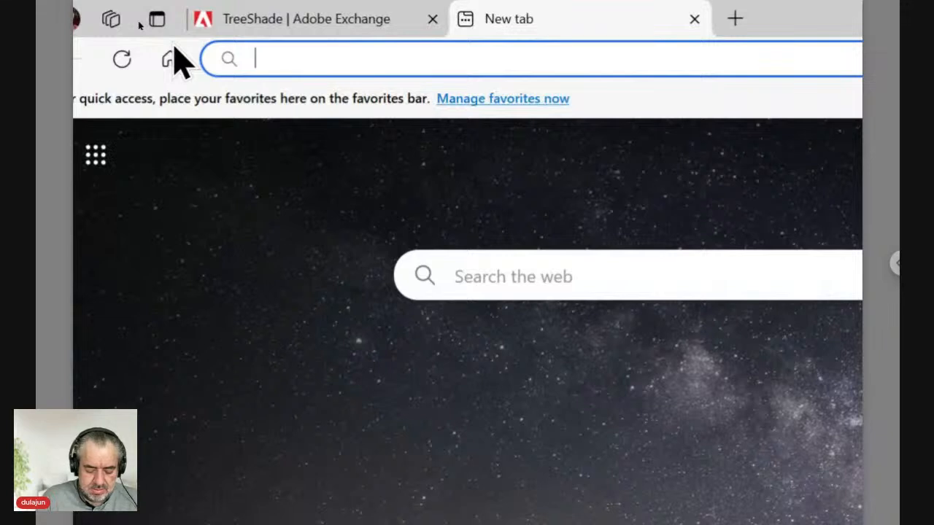
{"action": "type", "text": "node.js"}
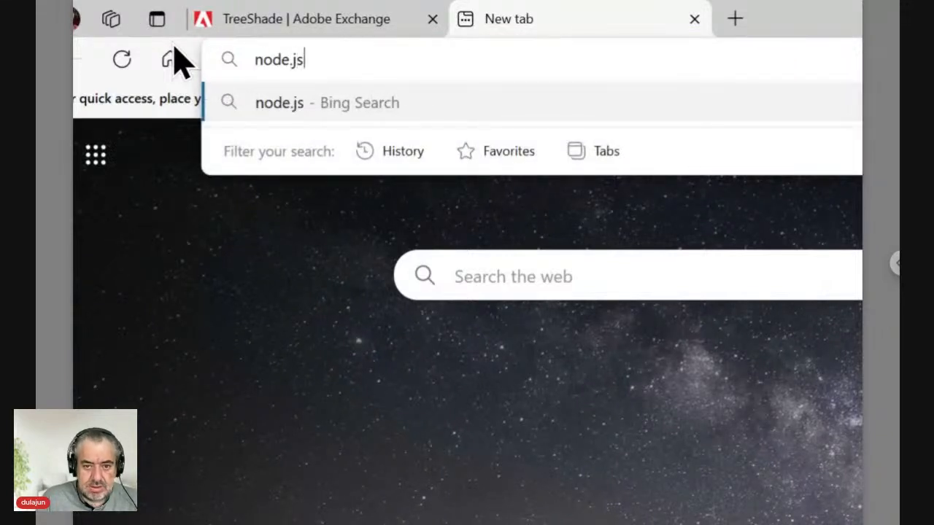
{"action": "key", "text": "Return"}
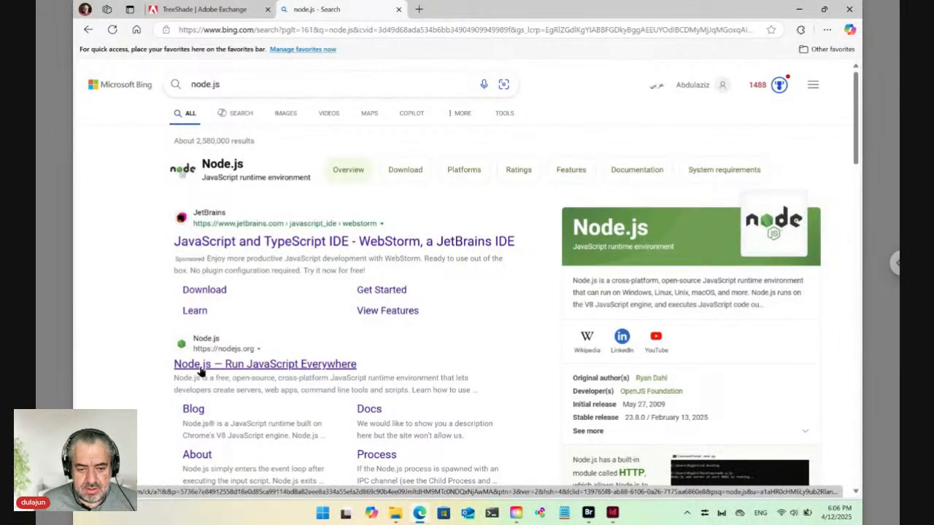
{"action": "left_click", "coordinate": [237, 363]}
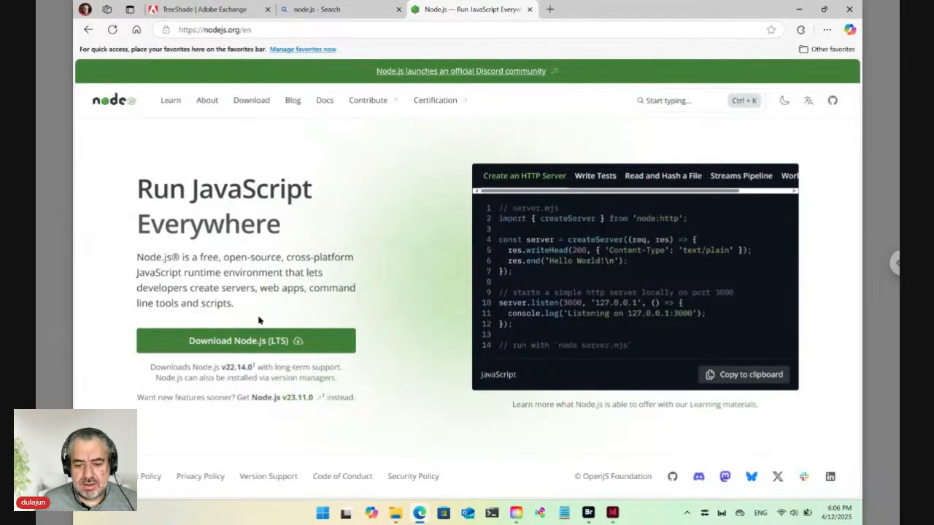
- Open a Windows PowerShell window and change to the TRSD folder on drive D:
{"action": "left_click", "coordinate": [493, 515]}
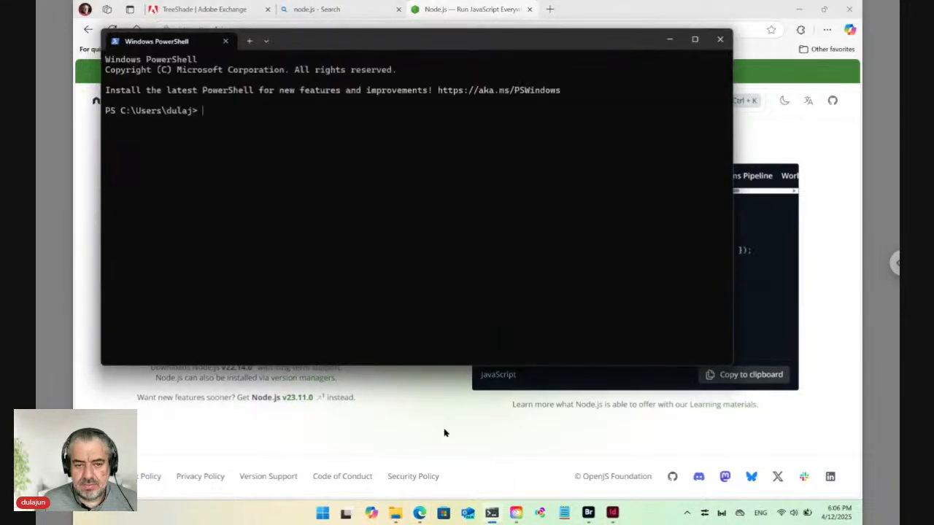
{"action": "left_click_drag", "start_coordinate": [296, 43], "coordinate": [428, 101]}
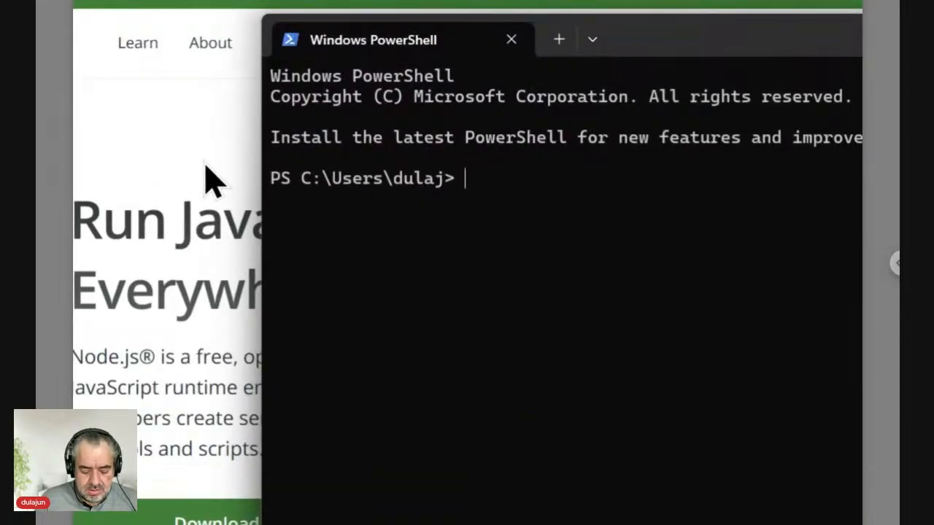
{"action": "type", "text": "D:"}
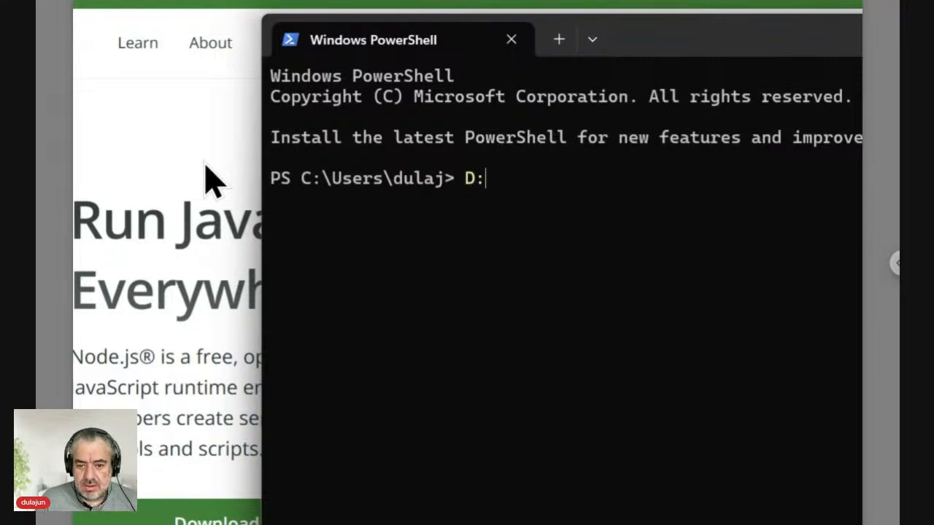
{"action": "key", "text": "Return"}
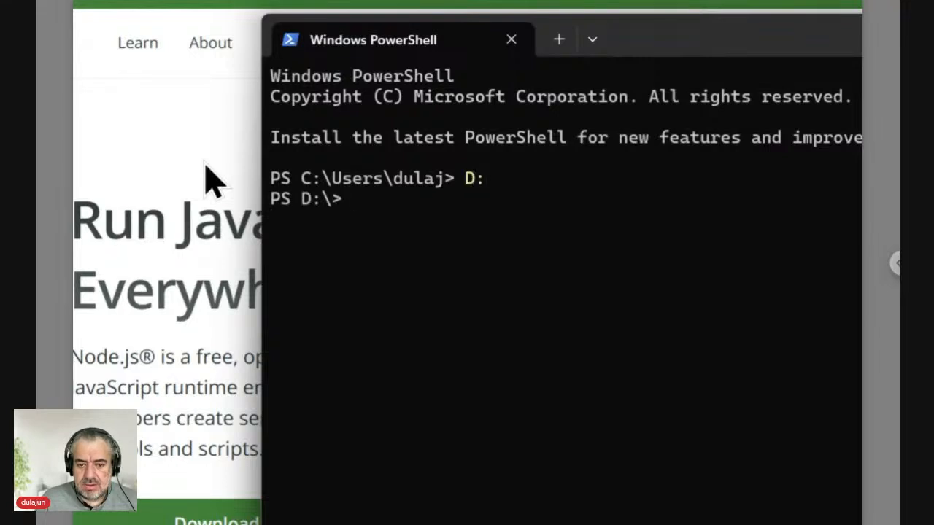
{"action": "type", "text": "cd TRSD"}
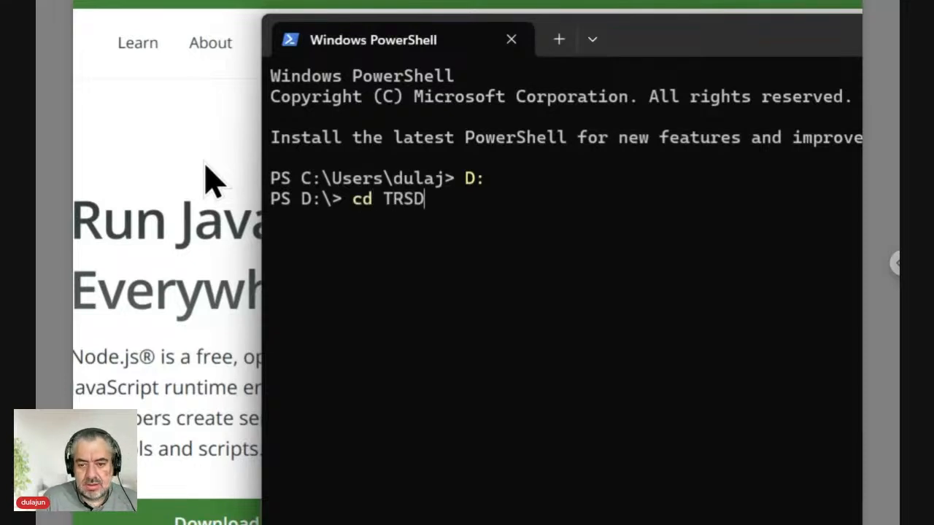
{"action": "key", "text": "Return"}
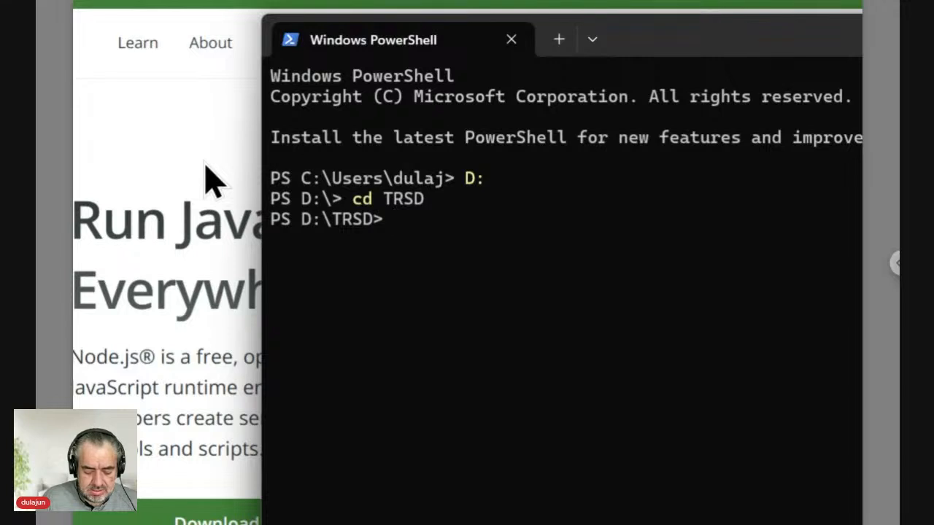
- Run the main.js script with Node using the command "node main.js"
{"action": "type", "text": "node main"}
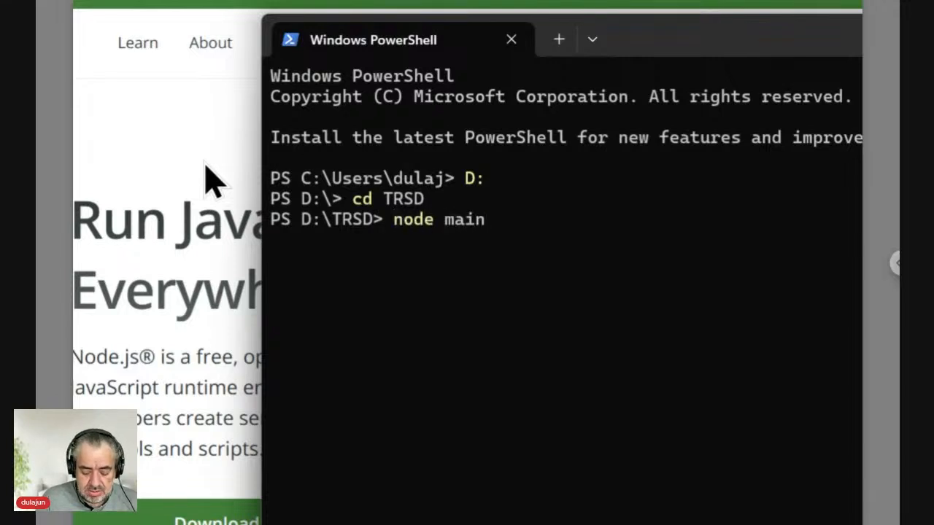
{"action": "type", "text": ".js"}
{"action": "key", "text": "Return"}
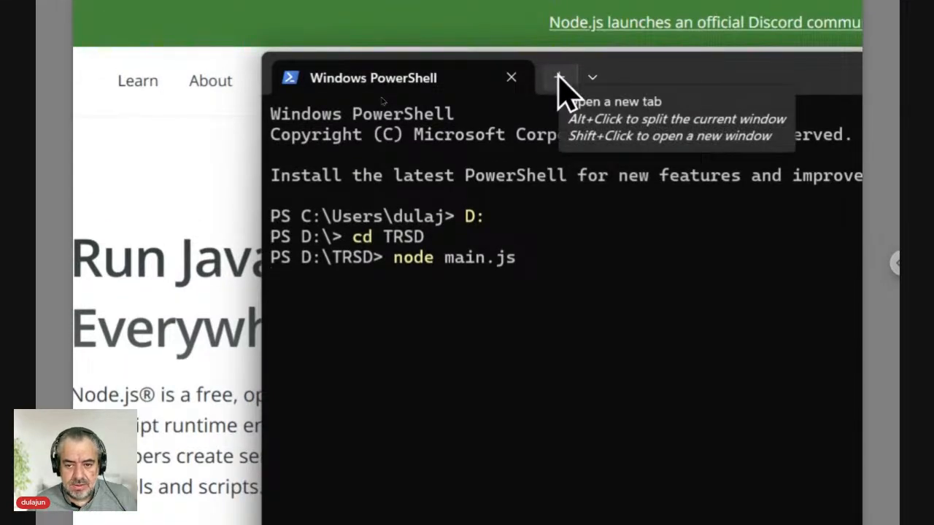
- Open a second PowerShell tab and change to the TRSD folder on drive D:
{"action": "left_click", "coordinate": [558, 79]}
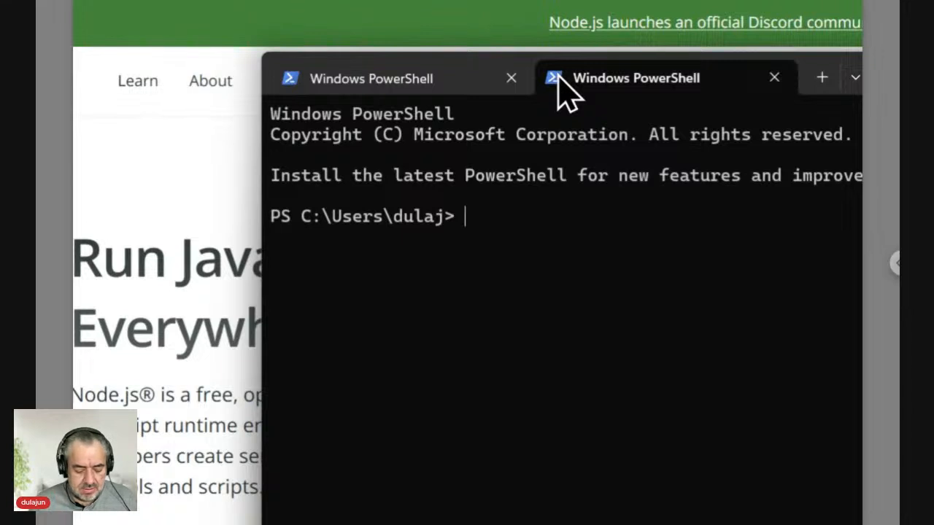
{"action": "type", "text": "D"}
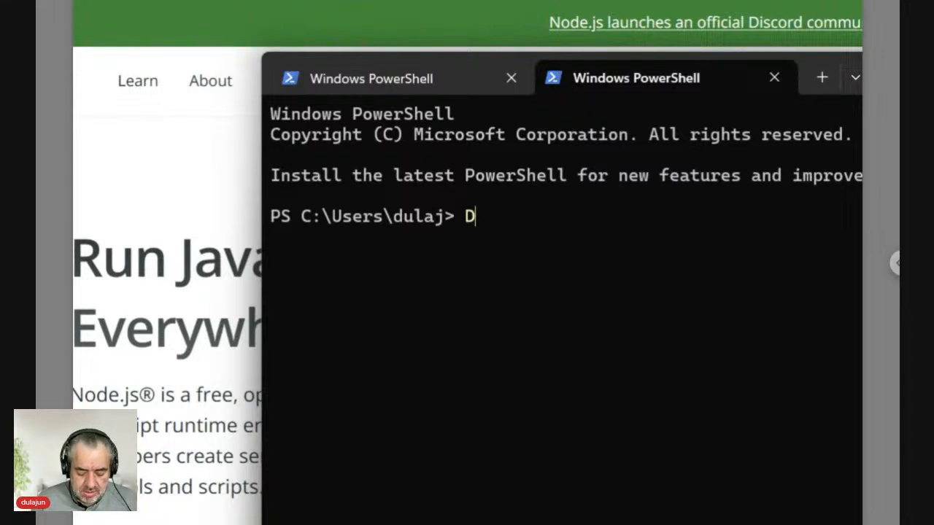
{"action": "type", "text": ":"}
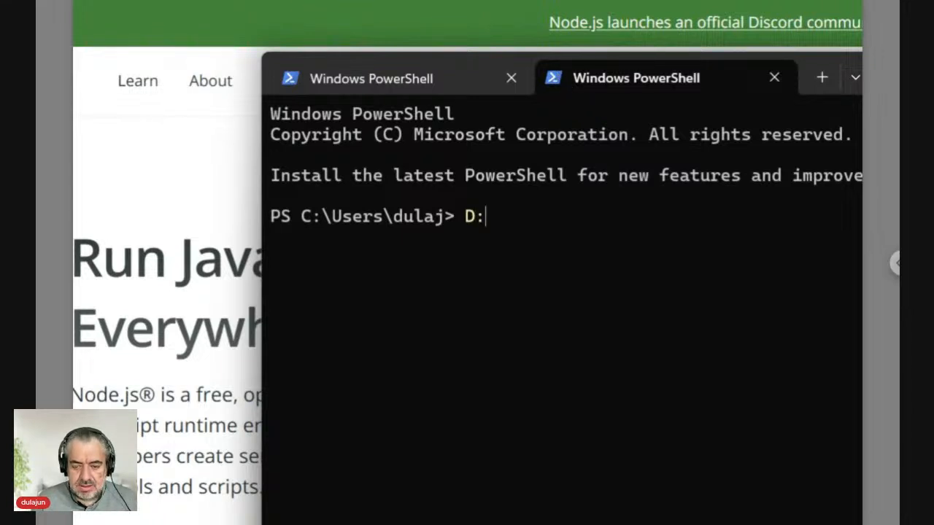
{"action": "key", "text": "Return"}
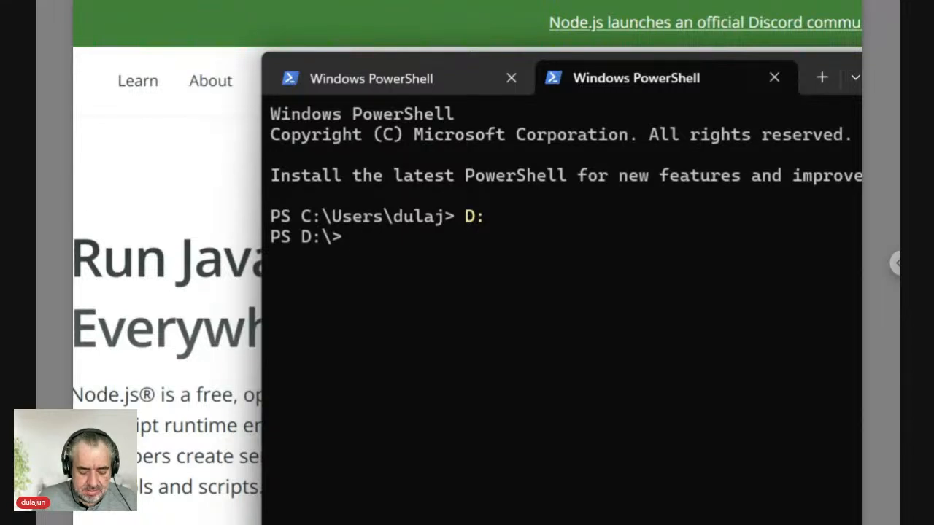
{"action": "type", "text": "cd"}
{"action": "type", "text": "TRSD"}
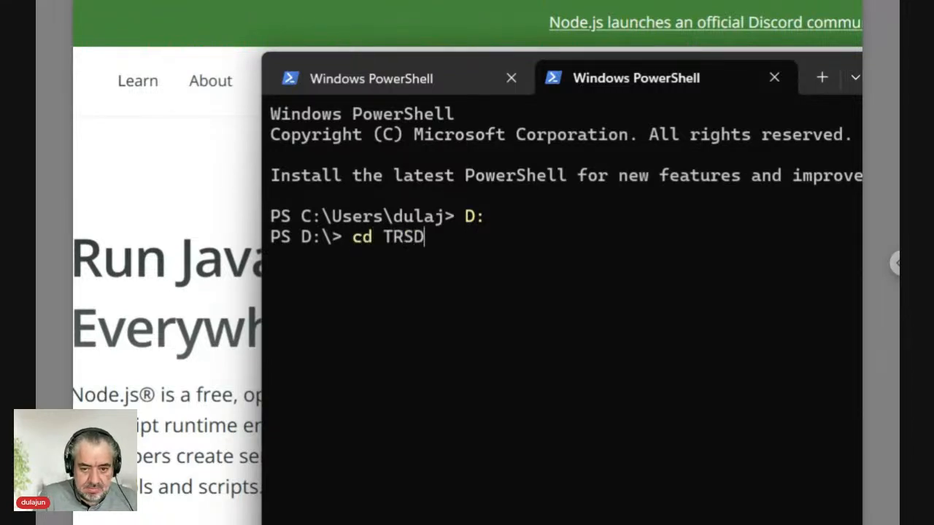
{"action": "key", "text": "Return"}
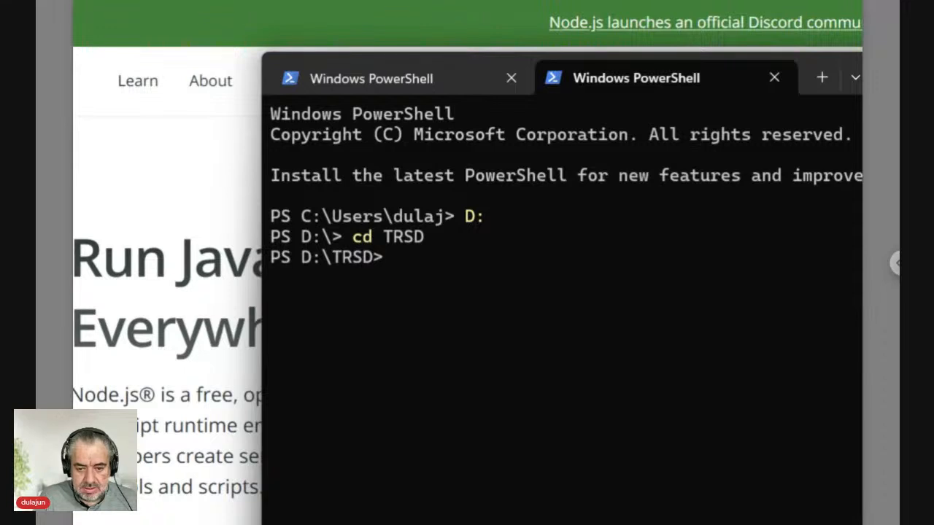
- Recall the earlier command "./ngrok http --domain=ts.daralwatan.com.sa 80" at the prompt without running it
{"action": "key", "text": "Up"}
{"action": "key", "text": "Up"}
{"action": "key", "text": "Up"}
{"action": "key", "text": "Up"}
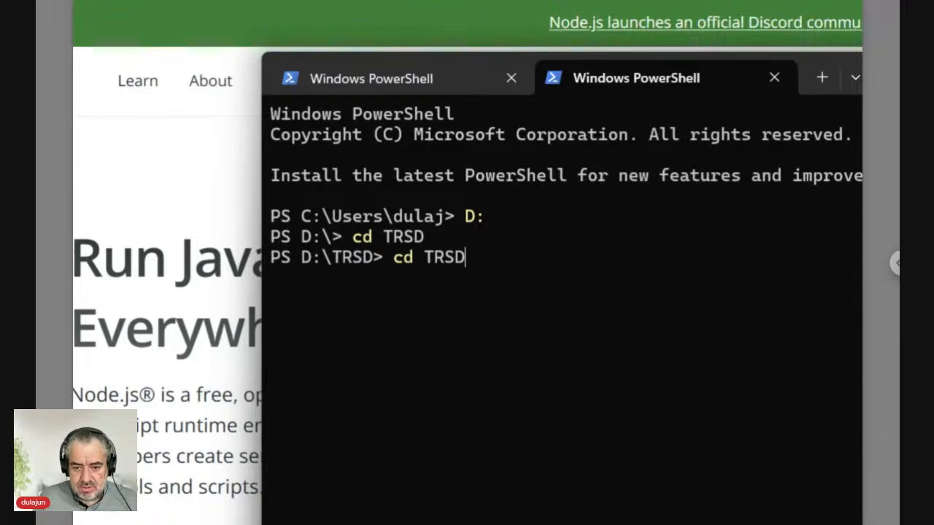
{"action": "key", "text": "Up"}
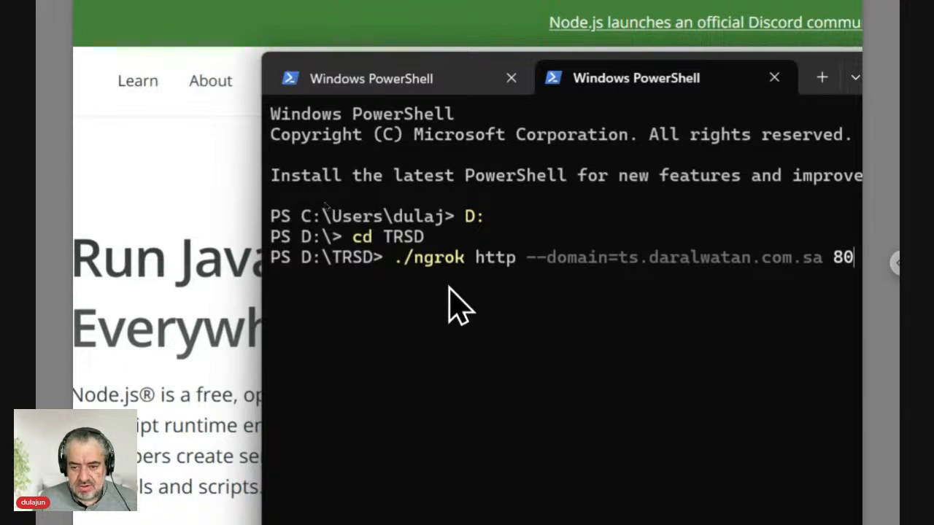
- Switch to the Edge browser, search for ngrok in a new tab and open the official ngrok website
{"action": "left_click", "coordinate": [226, 299]}
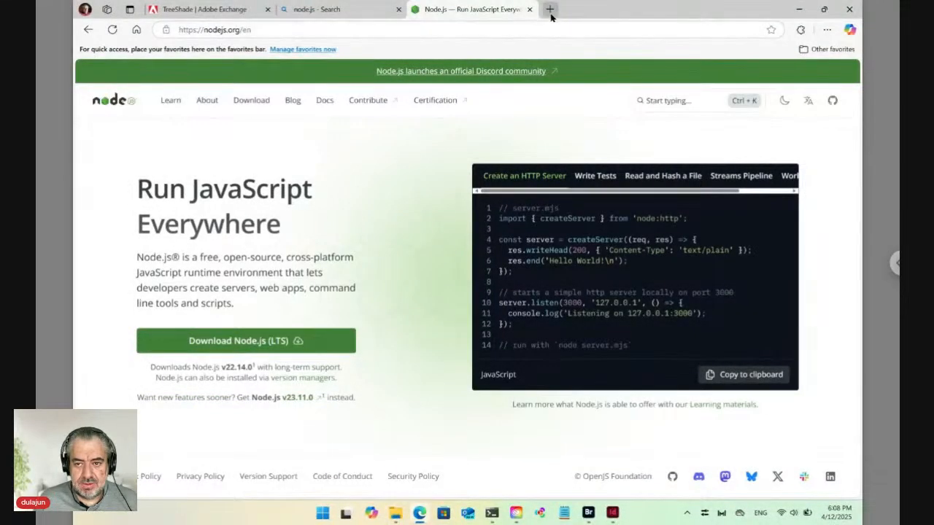
{"action": "left_click", "coordinate": [550, 9]}
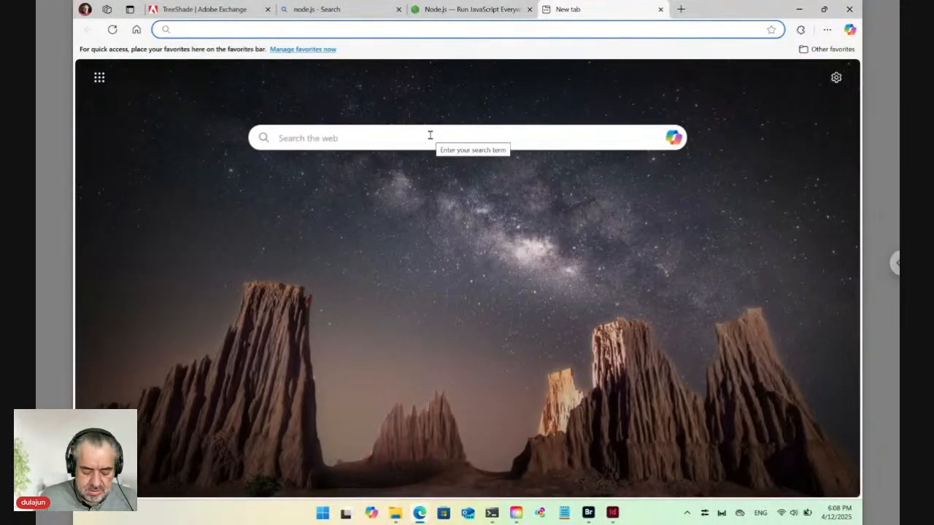
{"action": "type", "text": "ngrok"}
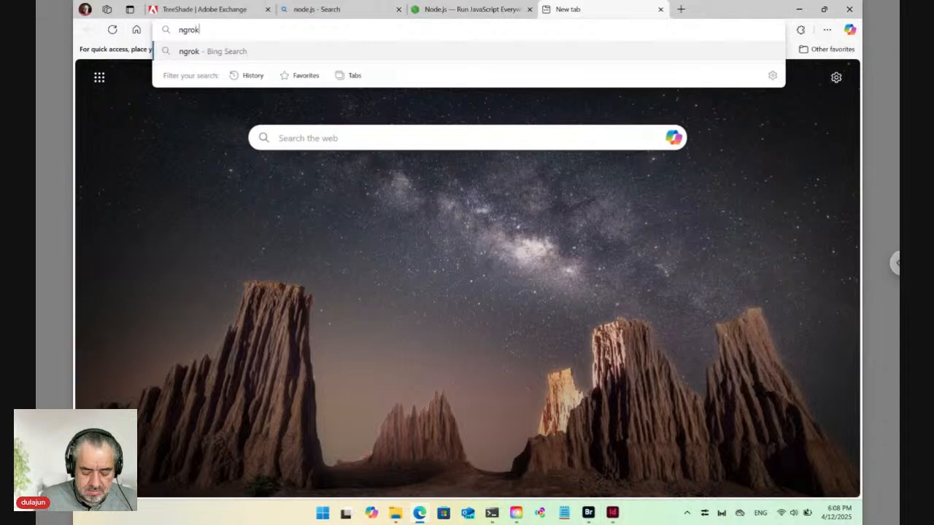
{"action": "key", "text": "Return"}
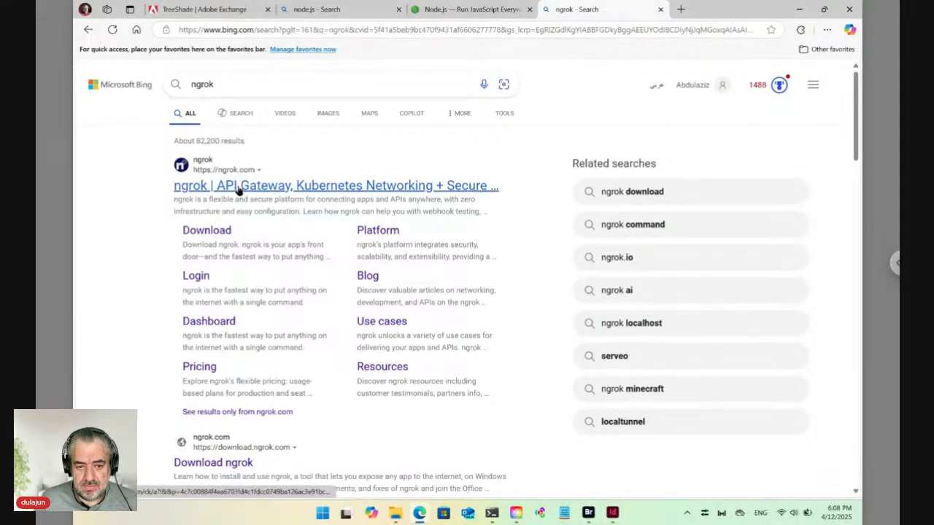
{"action": "left_click", "coordinate": [238, 192]}
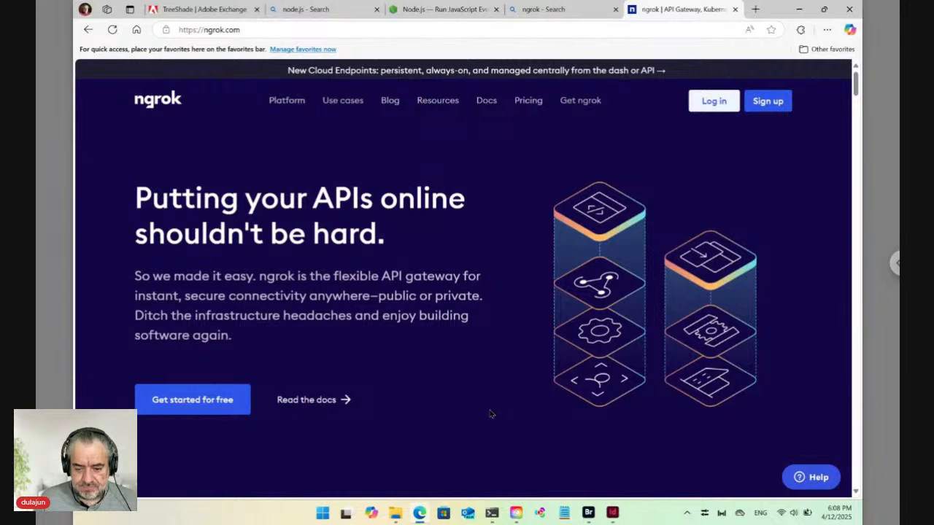
- Switch back to PowerShell and run the prepared ngrok command for the domain ts.daralwatan.com.sa on port 80
{"action": "left_click", "coordinate": [494, 515]}
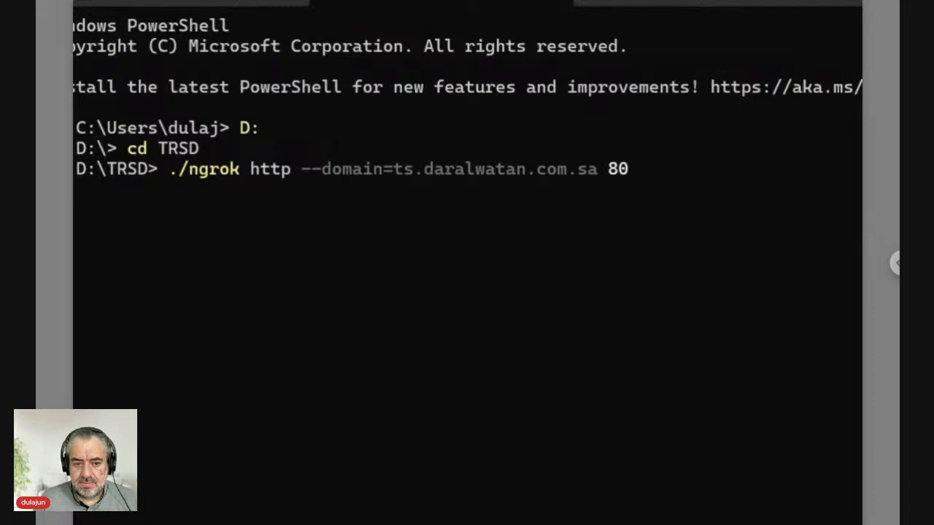
{"action": "key", "text": "Return"}
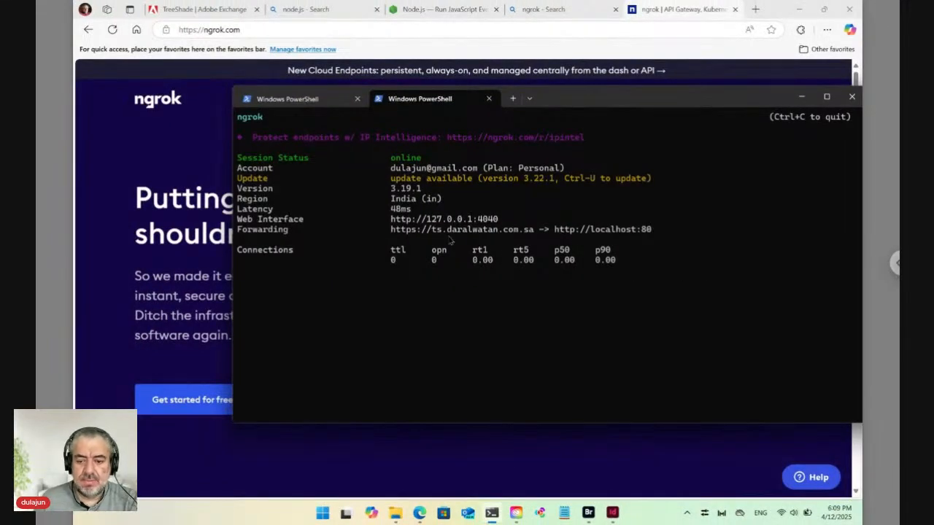
- Switch to Adobe Bridge, create a folder named Sat in the Workshop folder and open it
{"action": "left_click", "coordinate": [589, 514]}
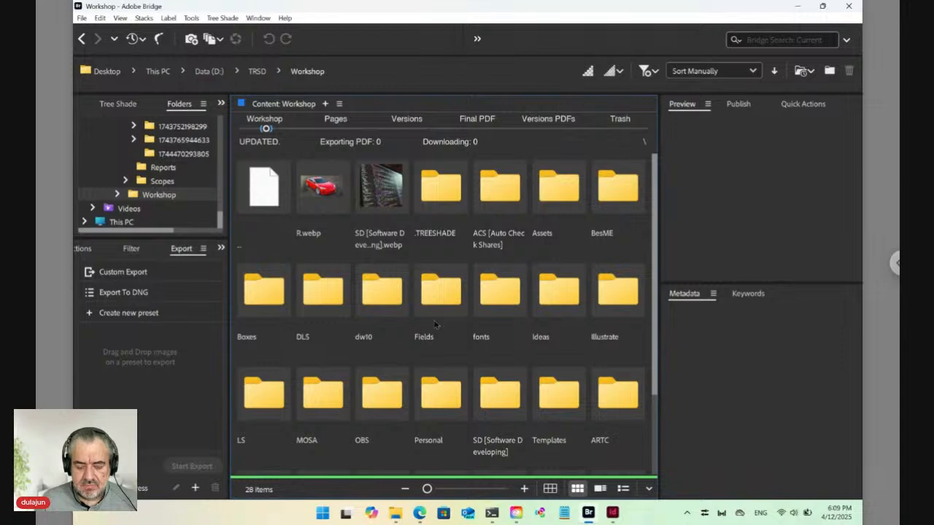
{"action": "key", "text": "ctrl+shift+n"}
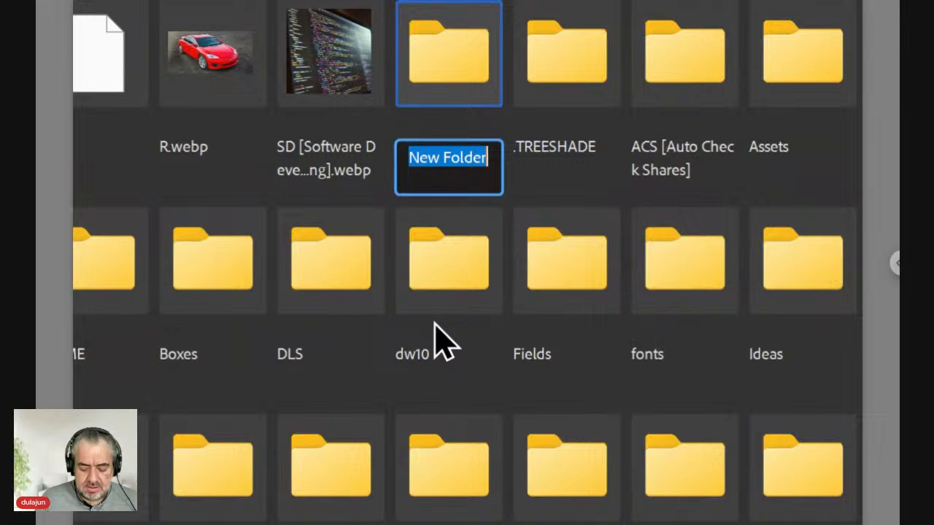
{"action": "type", "text": "Sat"}
{"action": "key", "text": "Return"}
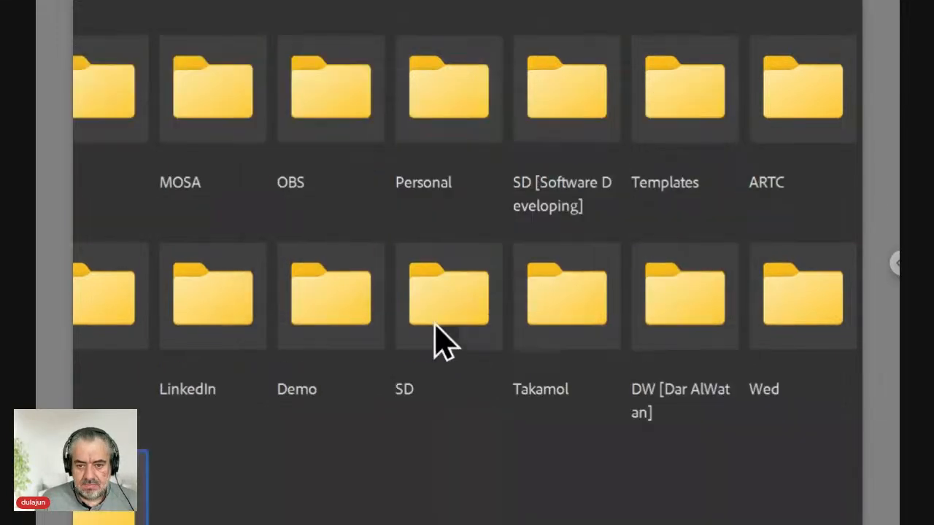
{"action": "left_click", "coordinate": [447, 307]}
{"action": "scroll", "coordinate": [453, 293], "scroll_direction": "up", "scroll_amount": 1}
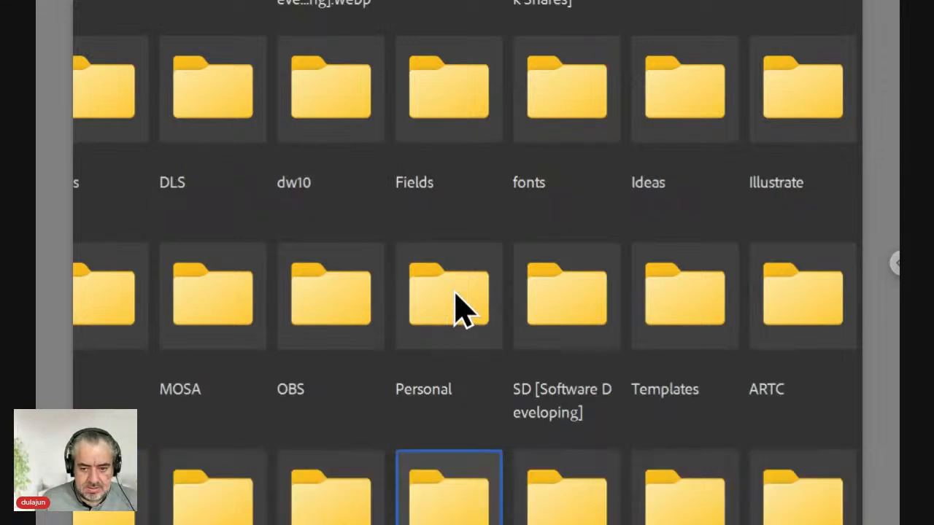
{"action": "key", "text": "End"}
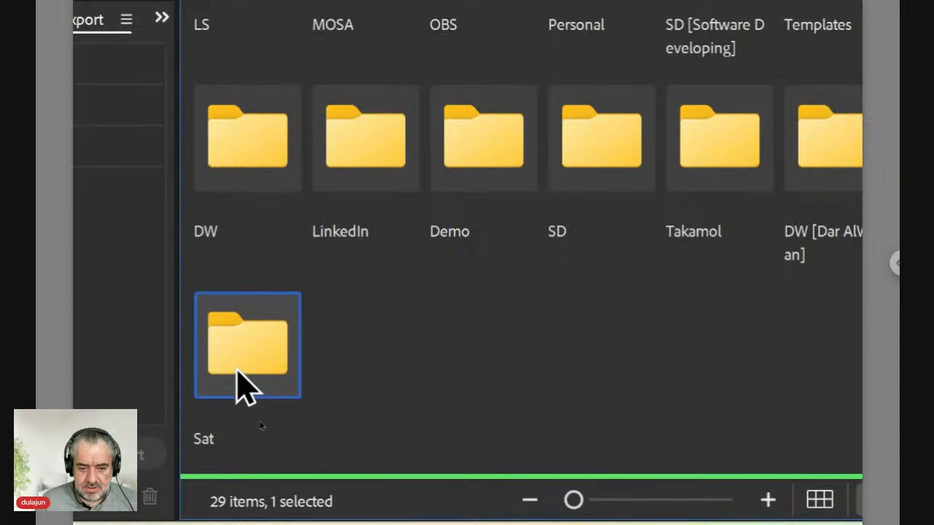
{"action": "double_click", "coordinate": [243, 355]}
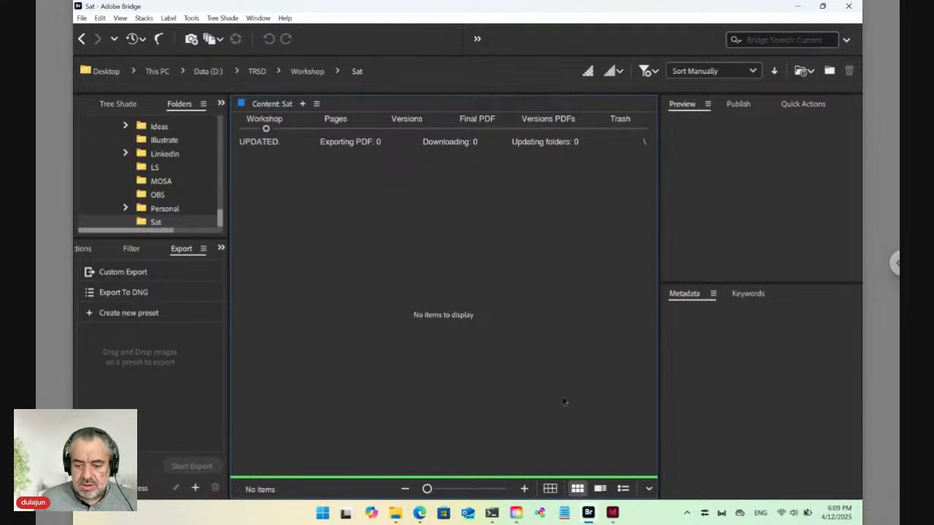
- Switch to Notepad, write "Submit:./" in an empty document and select the "./" part
{"action": "left_click", "coordinate": [564, 514]}
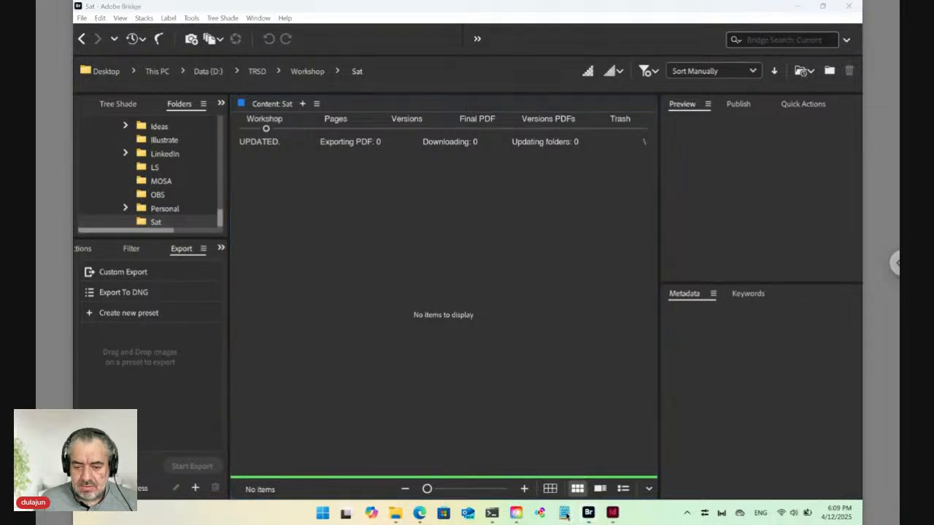
{"action": "left_click", "coordinate": [388, 347]}
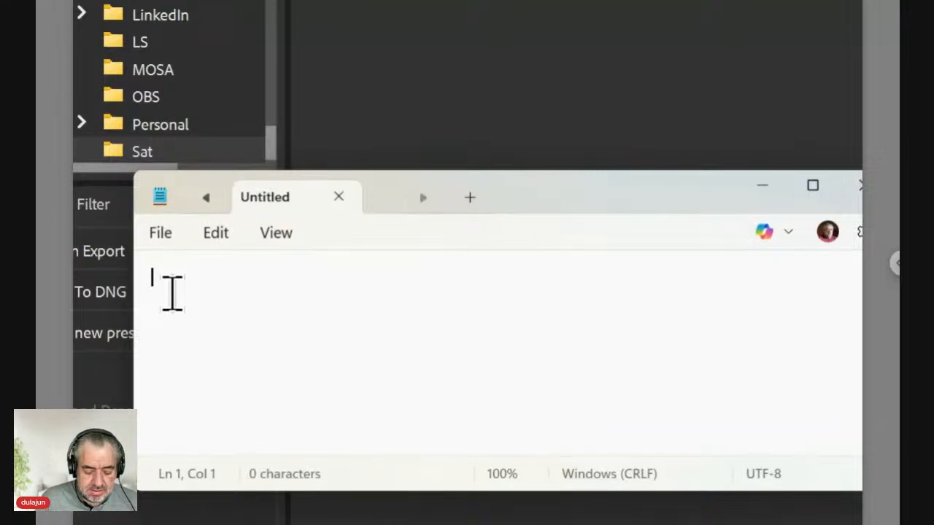
{"action": "type", "text": "Sub"}
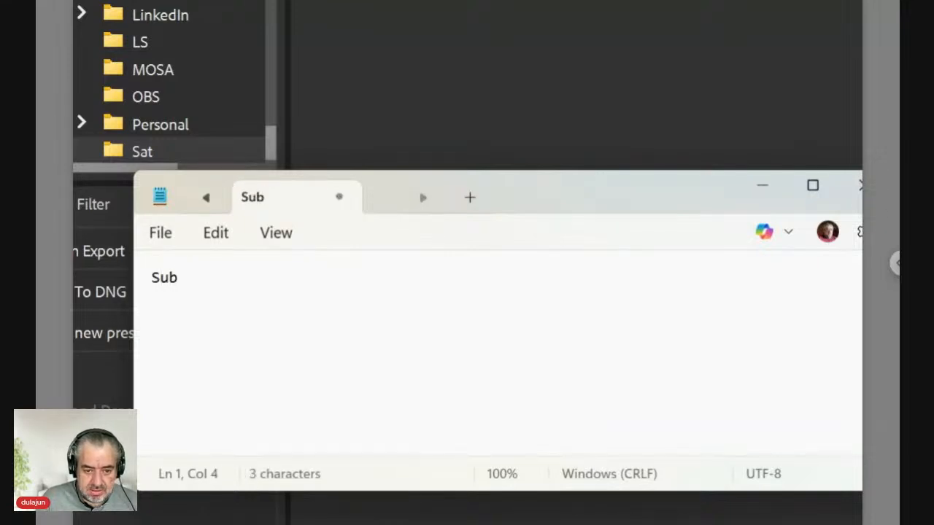
{"action": "type", "text": "mit"}
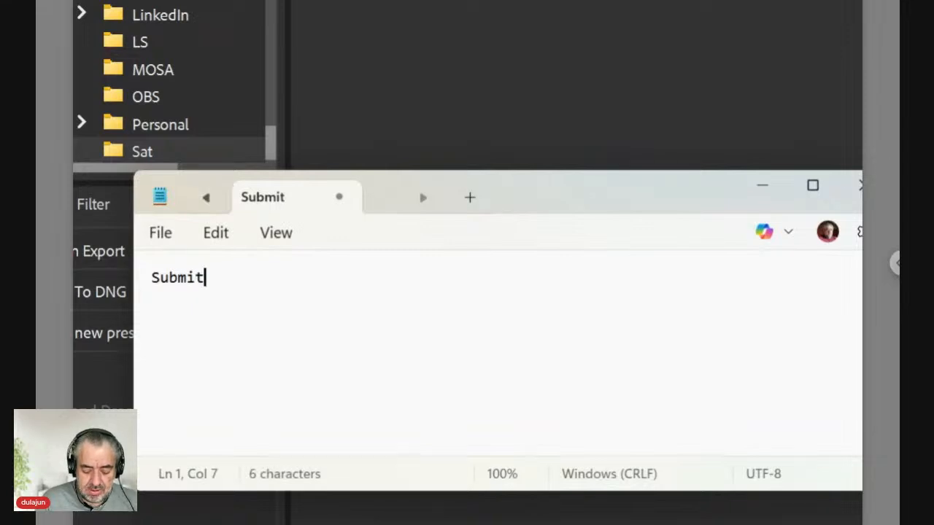
{"action": "type", "text": ":"}
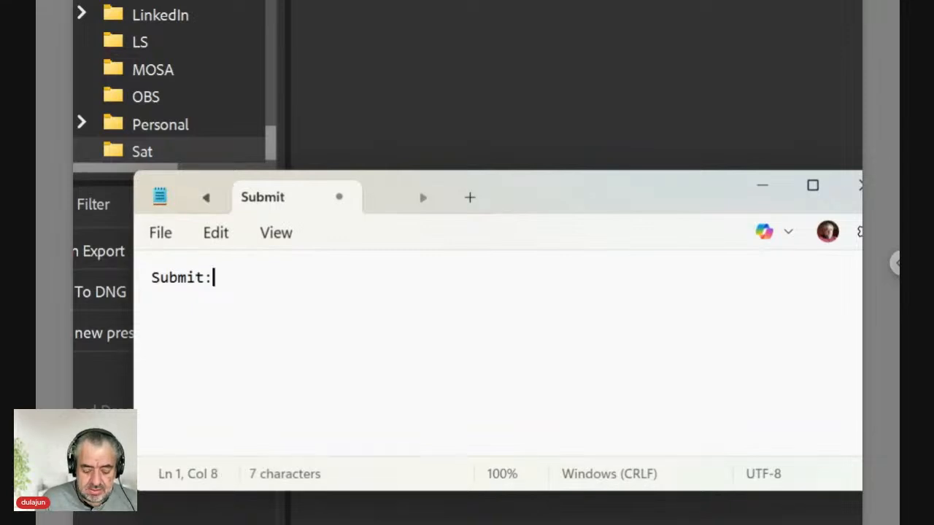
{"action": "type", "text": "./"}
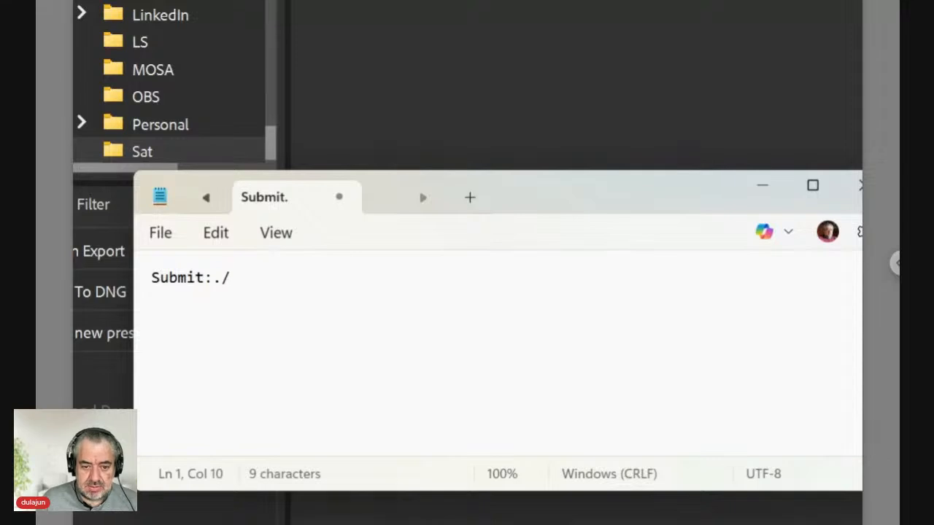
{"action": "key", "text": "shift+Left"}
{"action": "key", "text": "shift+Left"}
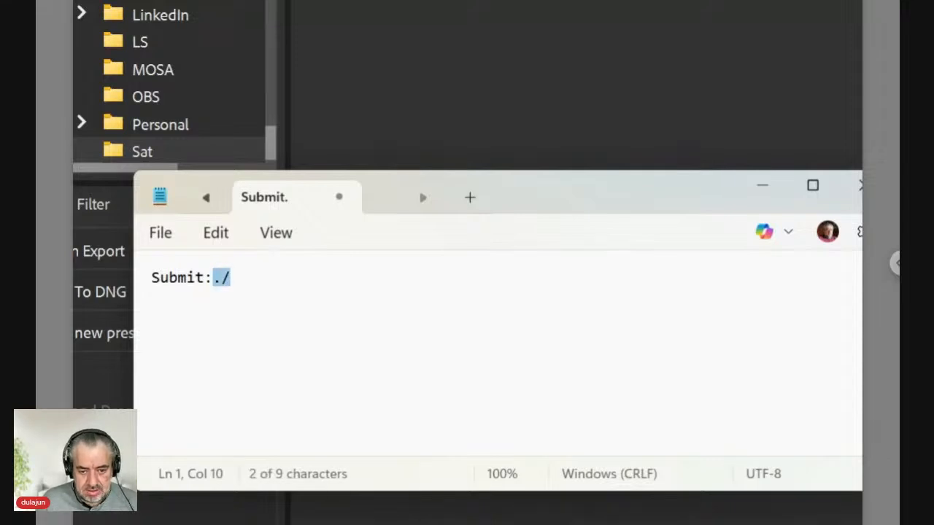
- Start saving the Submit text document and choose the Sat folder inside TRSD > Workshop as its location
{"action": "key", "text": "ctrl+s"}
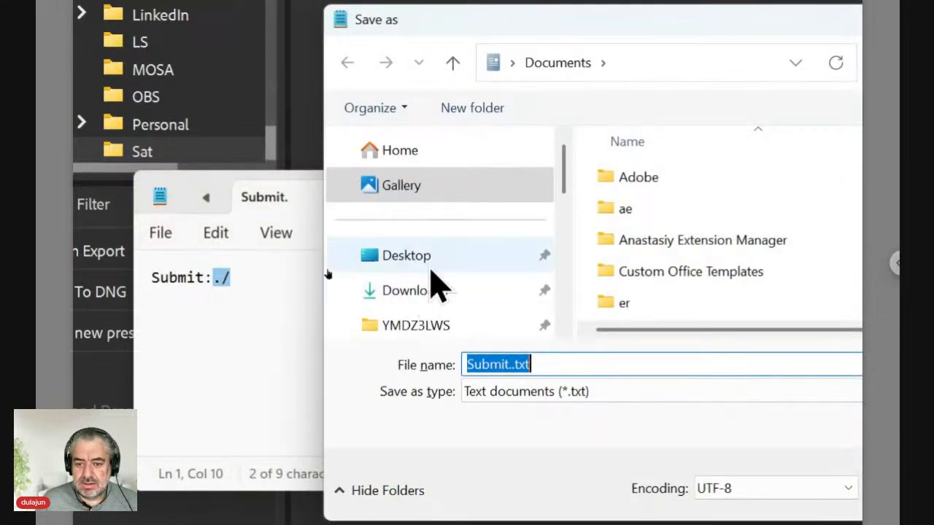
{"action": "left_click_drag", "start_coordinate": [564, 172], "coordinate": [563, 288]}
{"action": "left_click", "coordinate": [413, 253]}
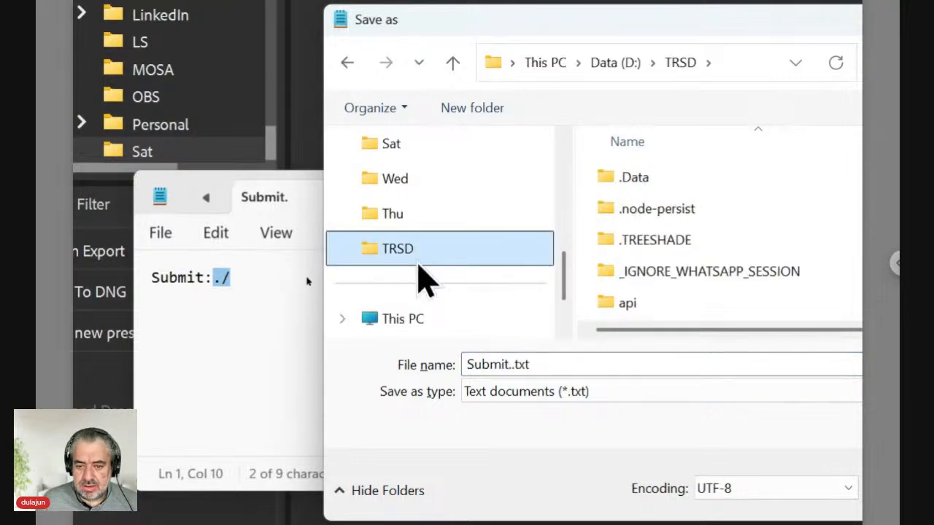
{"action": "left_click", "coordinate": [633, 274]}
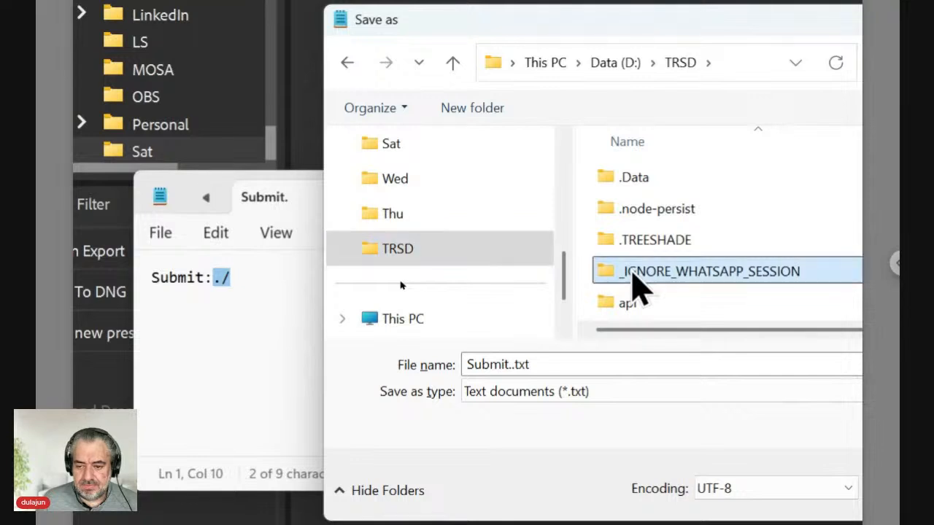
{"action": "key", "text": "w"}
{"action": "key", "text": "w"}
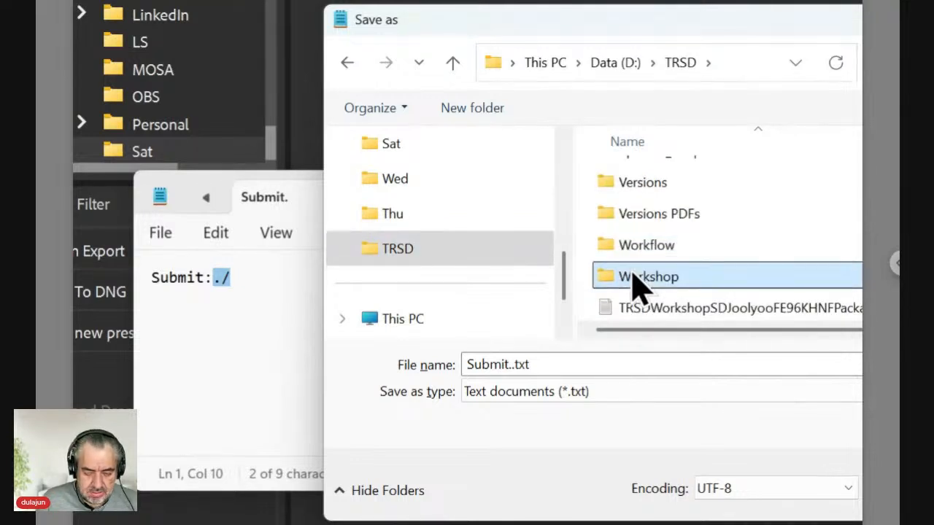
{"action": "key", "text": "Return"}
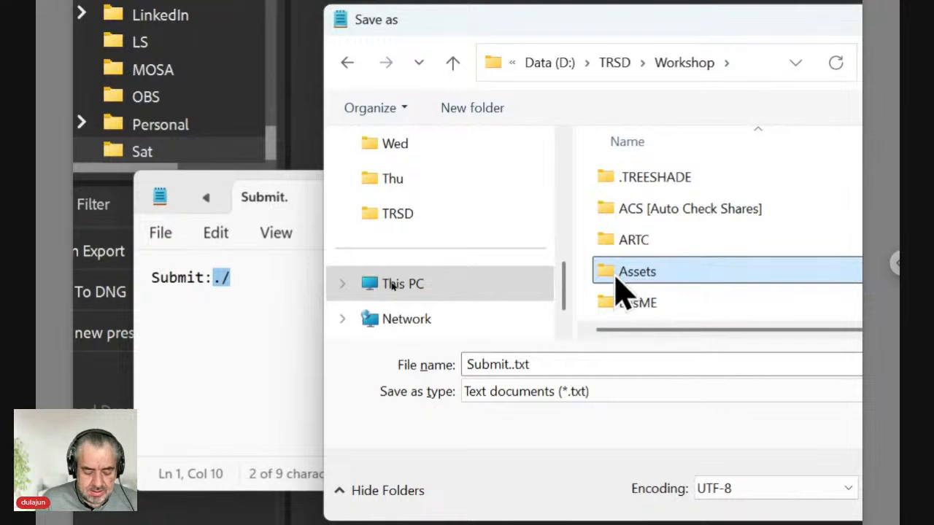
{"action": "key", "text": "s"}
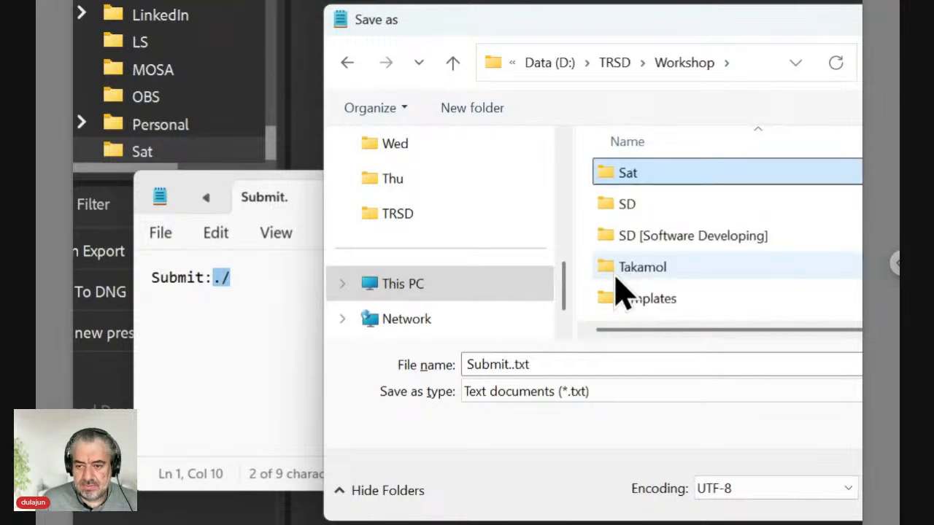
{"action": "double_click", "coordinate": [613, 173]}
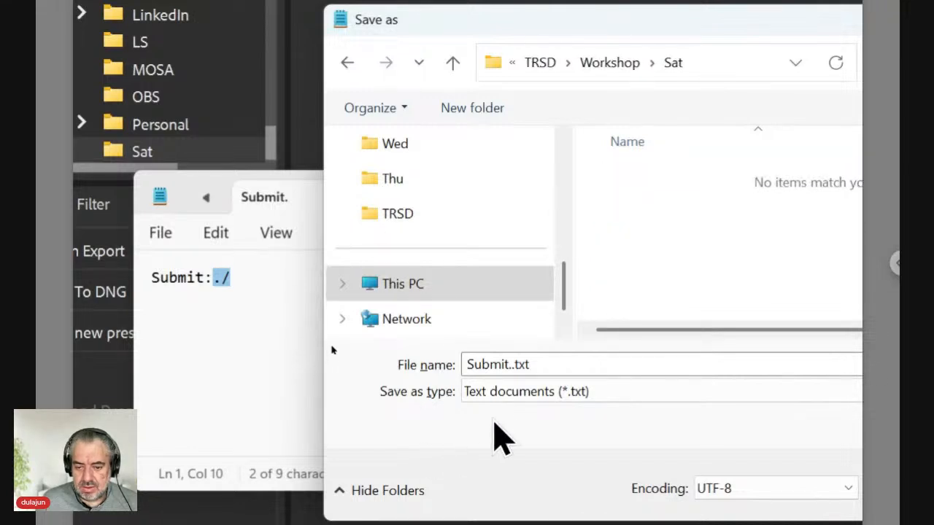
- Name the text file Data ts_key.txt, save it in the Sat folder and close Notepad
{"action": "left_click", "coordinate": [493, 367]}
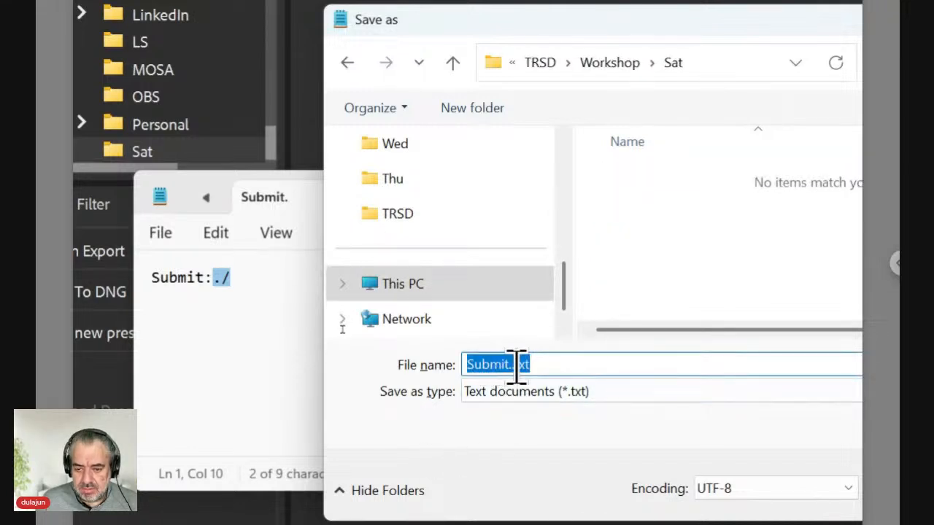
{"action": "left_click", "coordinate": [512, 364]}
{"action": "left_click_drag", "start_coordinate": [512, 364], "coordinate": [444, 367]}
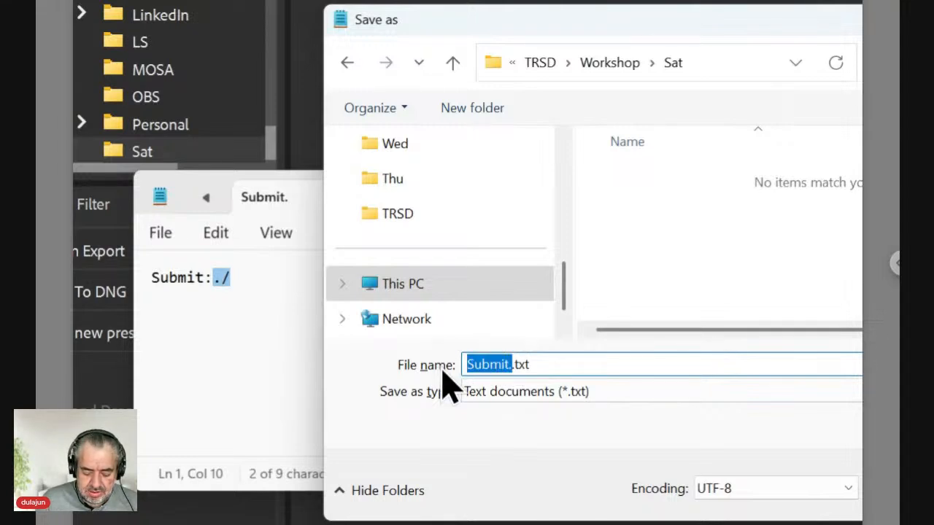
{"action": "type", "text": "Data "}
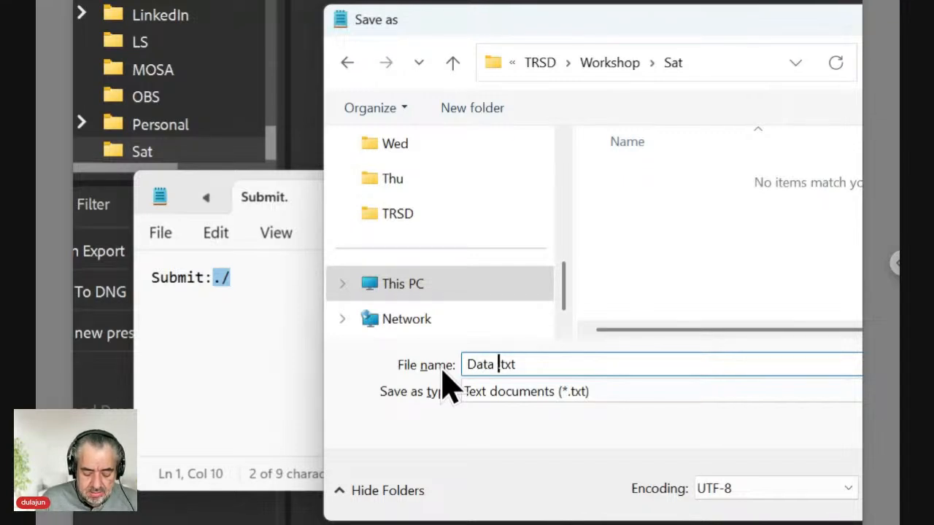
{"action": "type", "text": "ts_key"}
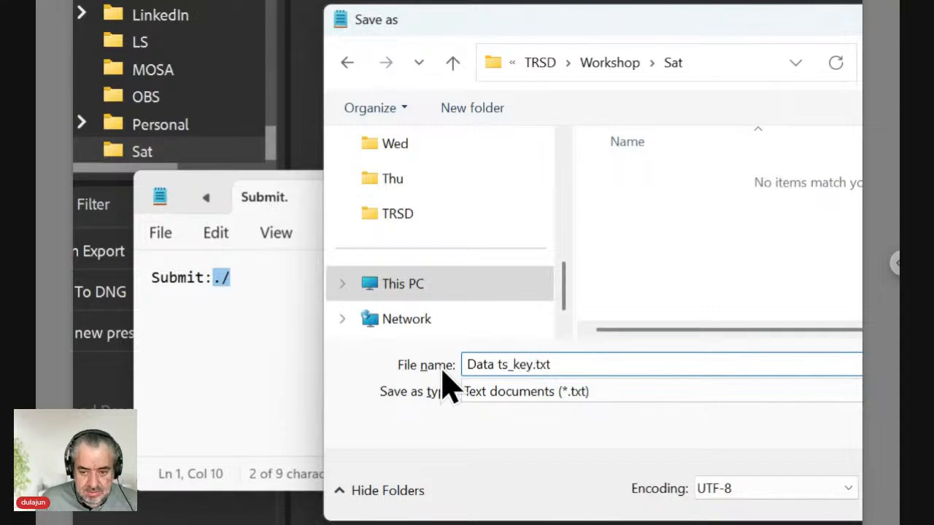
{"action": "key", "text": "shift+Left"}
{"action": "key", "text": "shift+Left"}
{"action": "key", "text": "shift+Left"}
{"action": "key", "text": "shift+Left"}
{"action": "key", "text": "shift+Left"}
{"action": "key", "text": "shift+Left"}
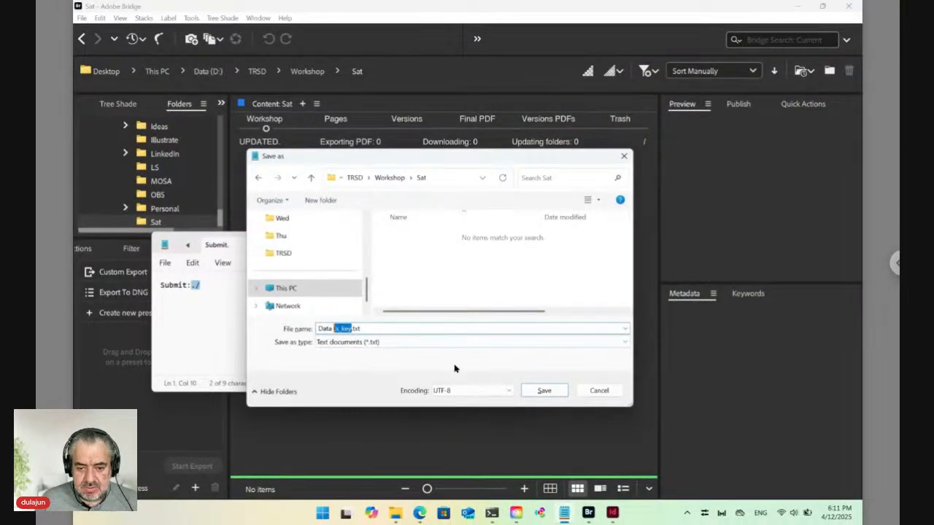
{"action": "left_click", "coordinate": [544, 389]}
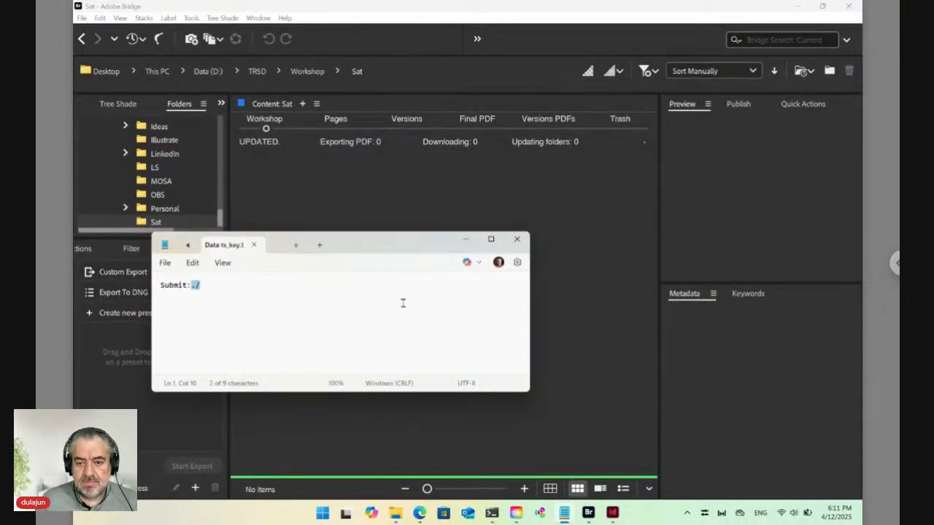
{"action": "left_click", "coordinate": [516, 239]}
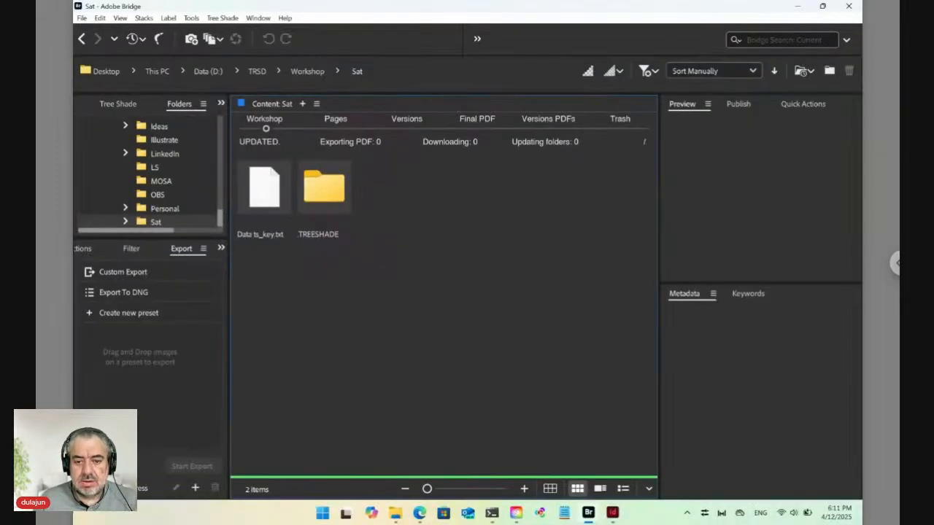
- Examine the .TREESHADE folder in Sat and check Bridge's setting for showing hidden files
{"action": "left_click", "coordinate": [333, 209]}
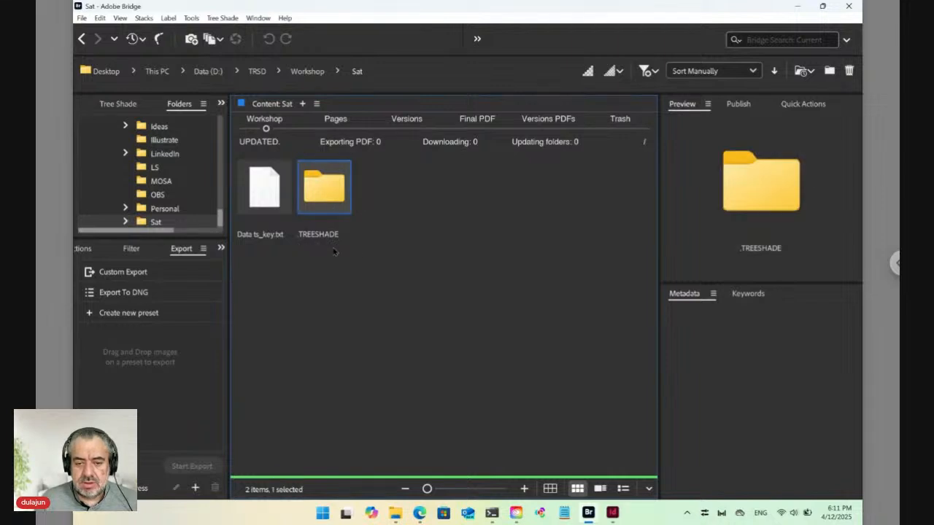
{"action": "left_click", "coordinate": [378, 266]}
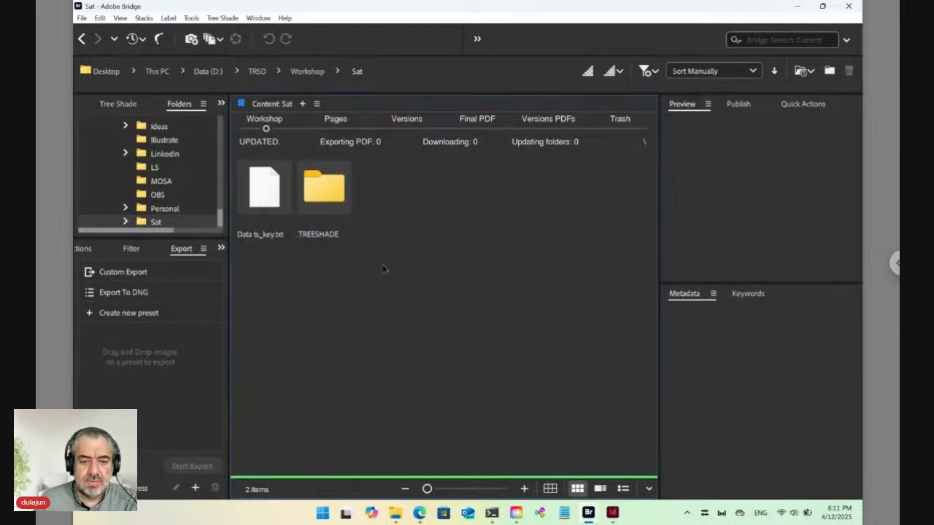
{"action": "left_click", "coordinate": [121, 19]}
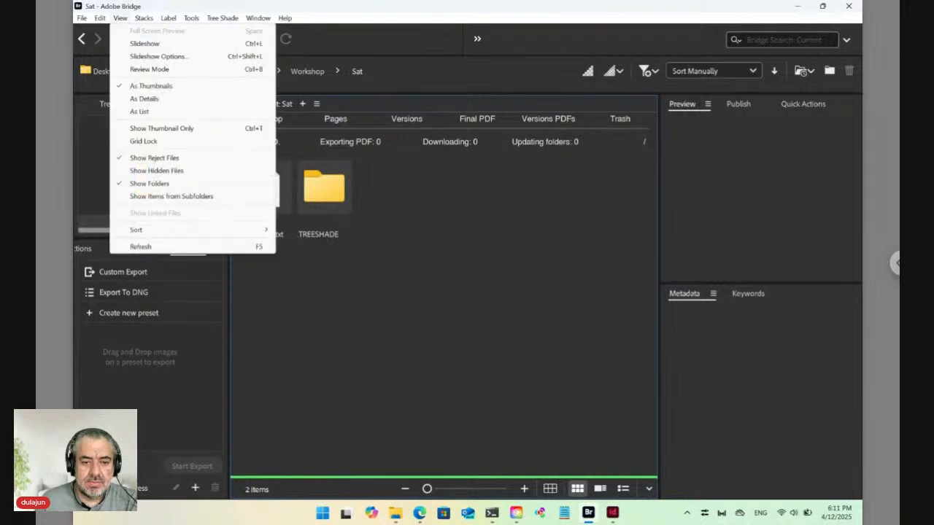
{"action": "left_click", "coordinate": [157, 172]}
{"action": "left_click", "coordinate": [121, 19]}
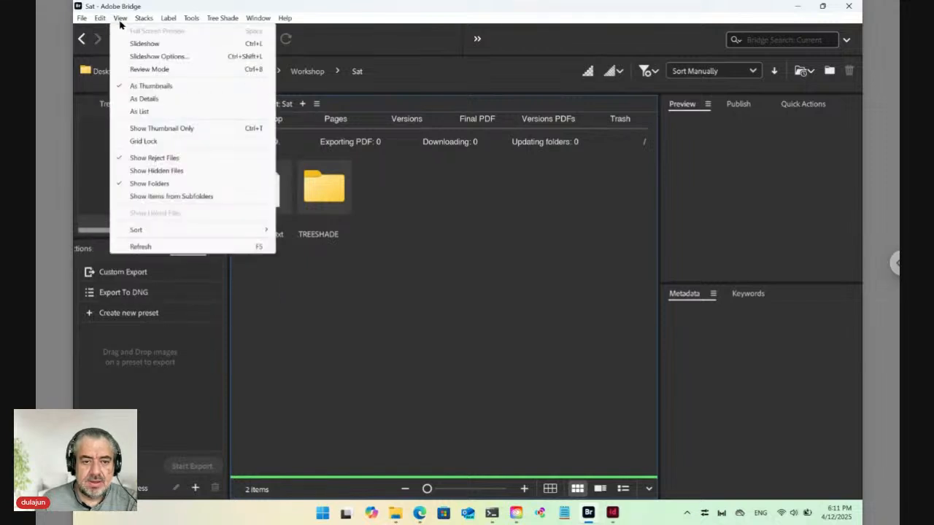
{"action": "left_click", "coordinate": [121, 19]}
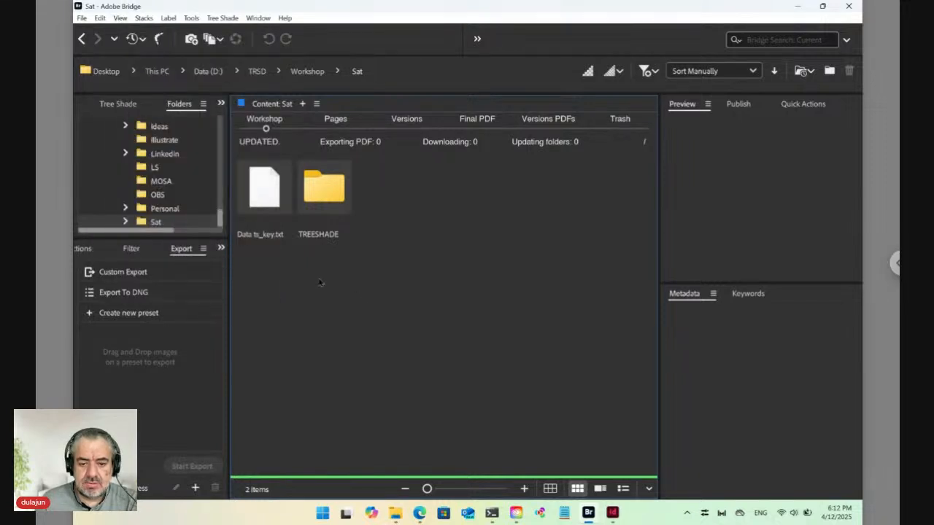
{"action": "left_click", "coordinate": [325, 201]}
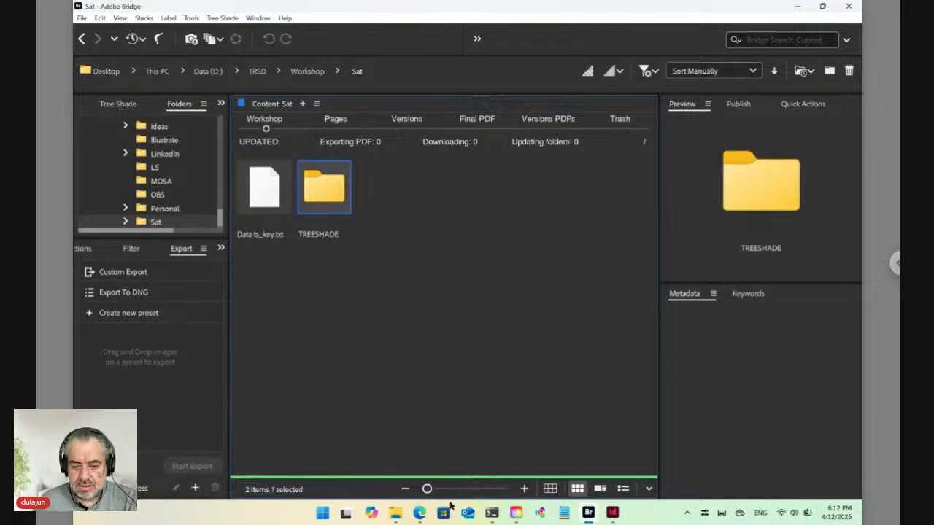
- Switch to the Edge browser and arrange its window side by side with Adobe Bridge
{"action": "left_click", "coordinate": [420, 518]}
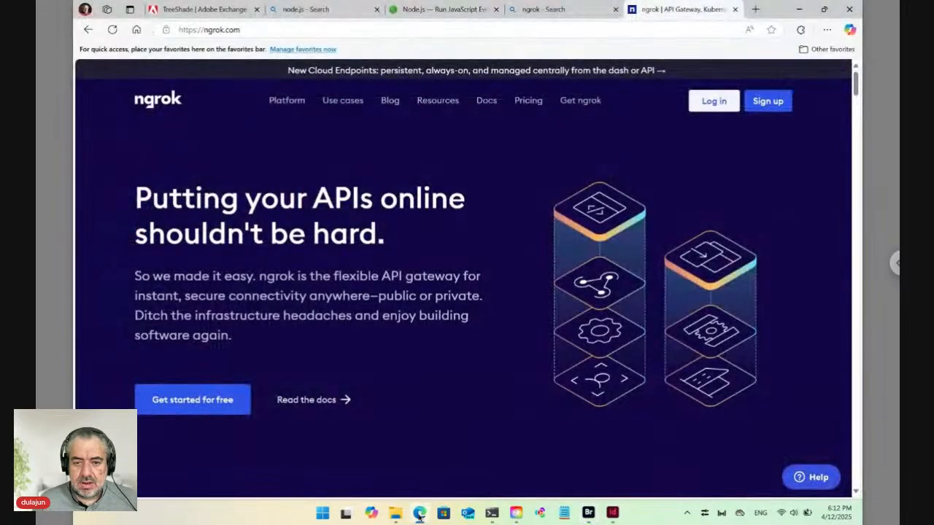
{"action": "mouse_move", "coordinate": [824, 9]}
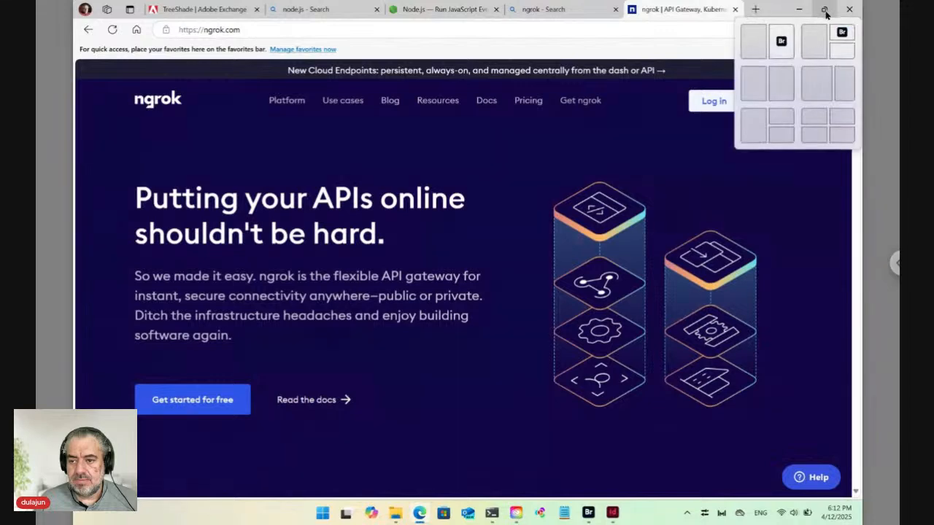
{"action": "left_click", "coordinate": [756, 52]}
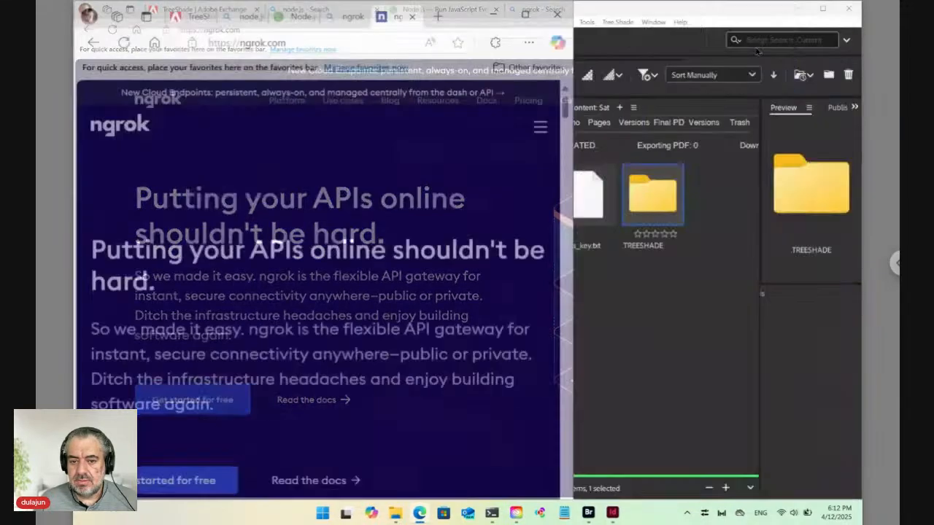
- Open the address ts.daralwatan.com.sa/Sat in the current ngrok tab
{"action": "left_click", "coordinate": [251, 33]}
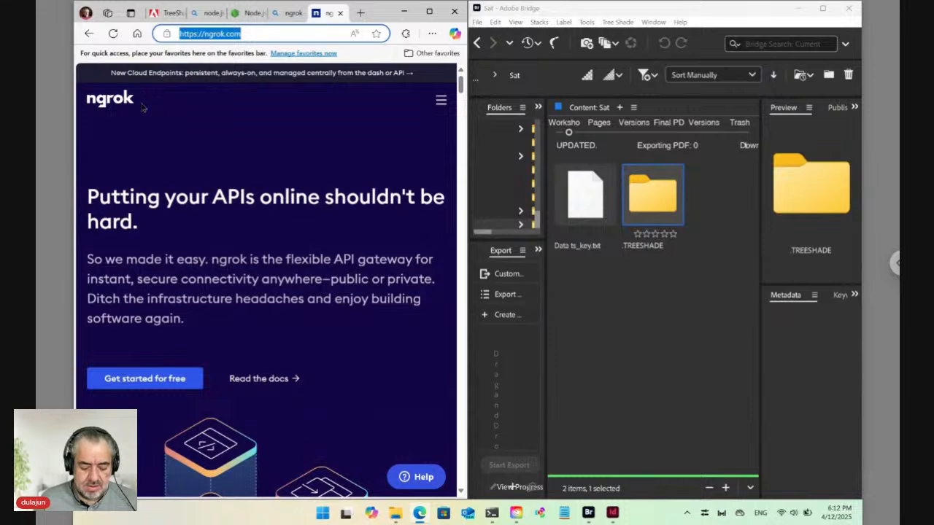
{"action": "type", "text": "ts"}
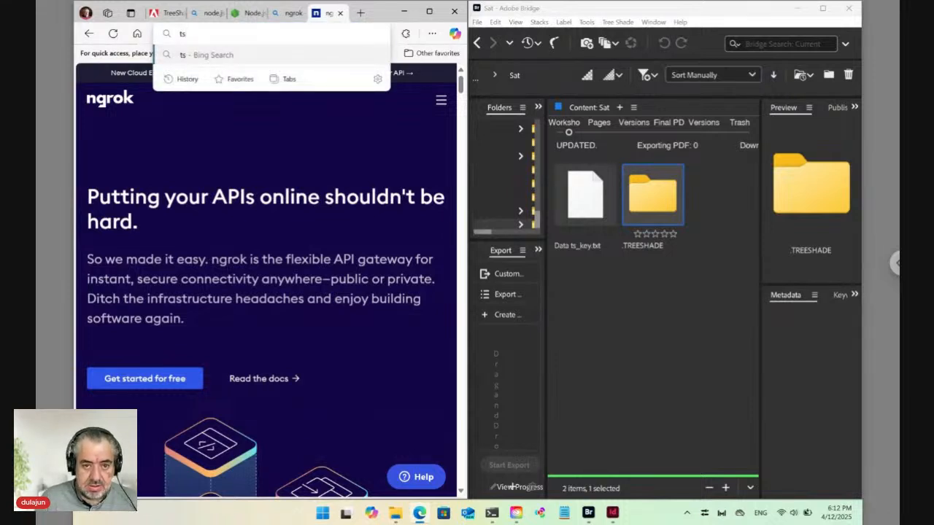
{"action": "type", "text": ".dara"}
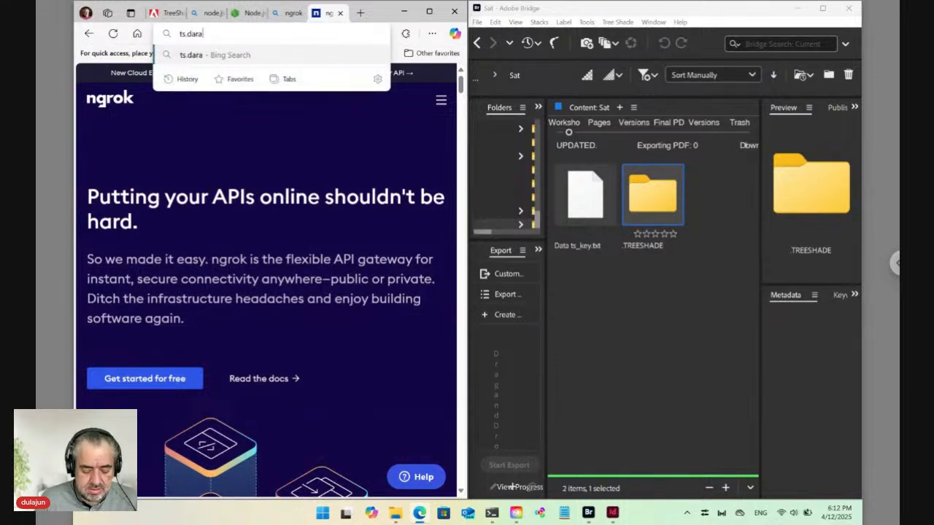
{"action": "type", "text": "lwatan.com"}
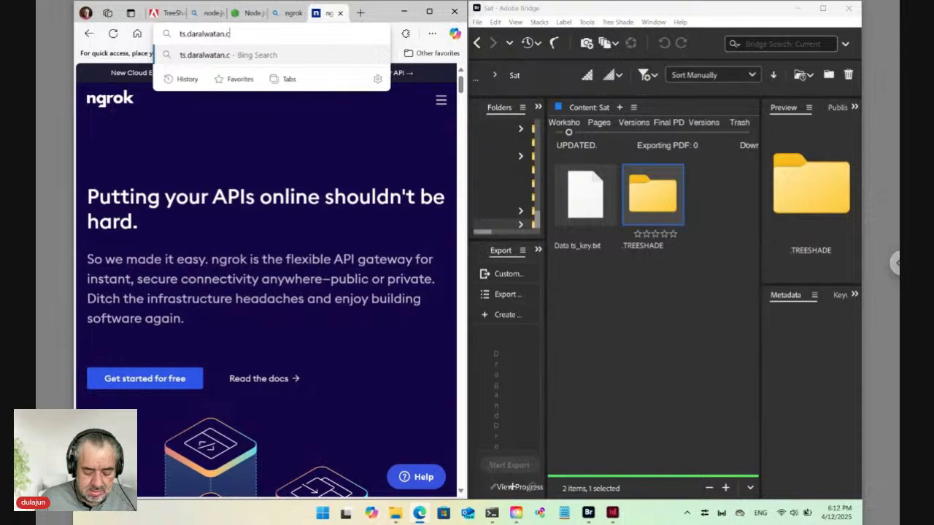
{"action": "type", "text": ".sa"}
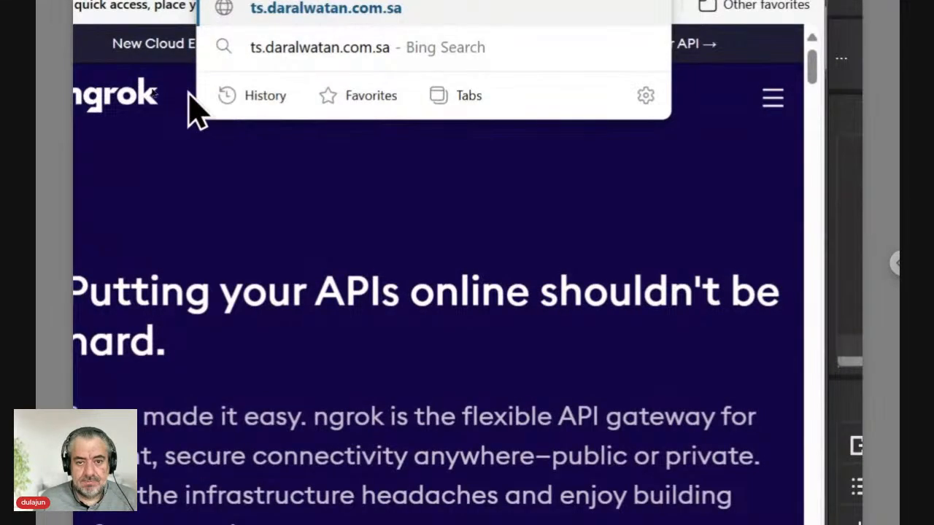
{"action": "type", "text": "/"}
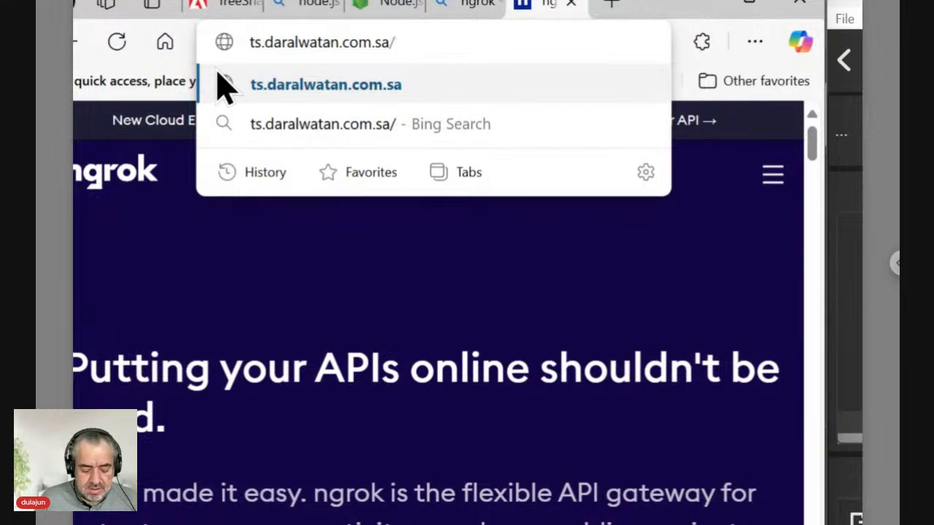
{"action": "type", "text": "Sat"}
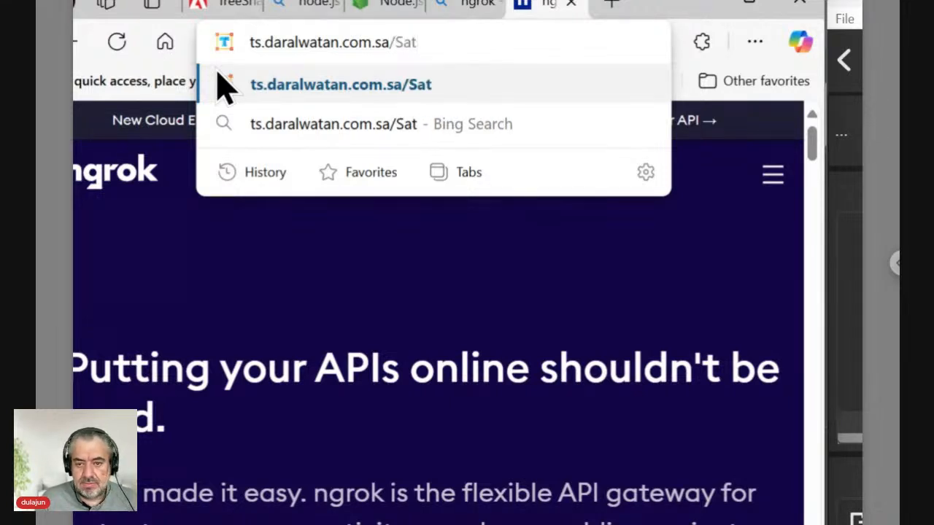
{"action": "key", "text": "Return"}
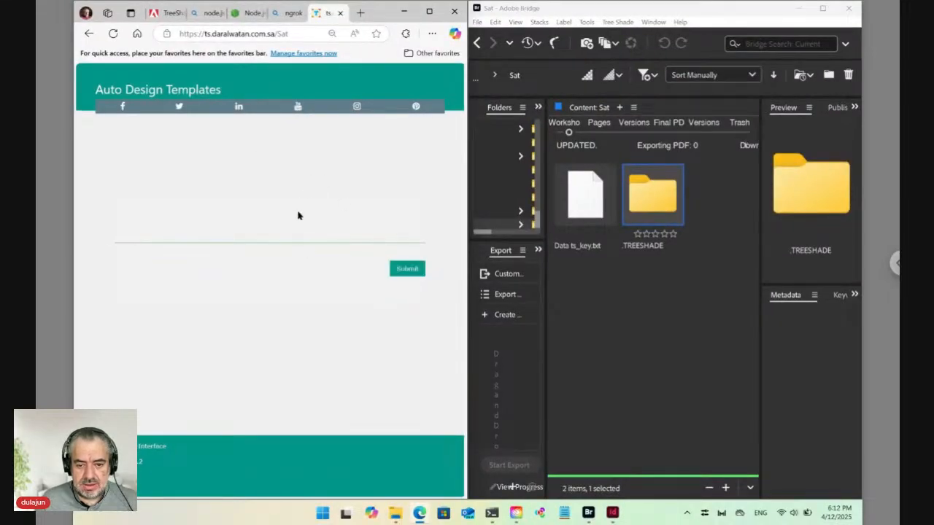
- Switch to Adobe InDesign and move its window over Bridge, beside the browser page
{"action": "left_click", "coordinate": [626, 291]}
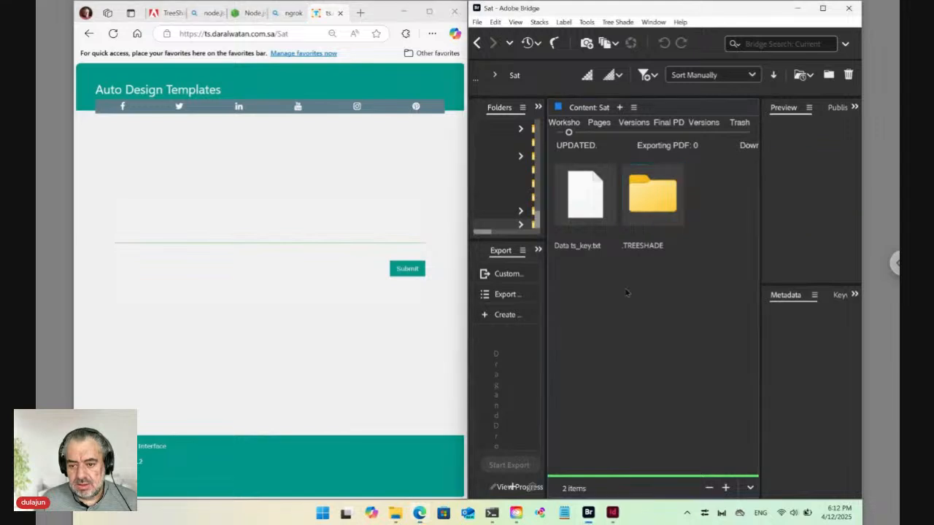
{"action": "mouse_move", "coordinate": [423, 515]}
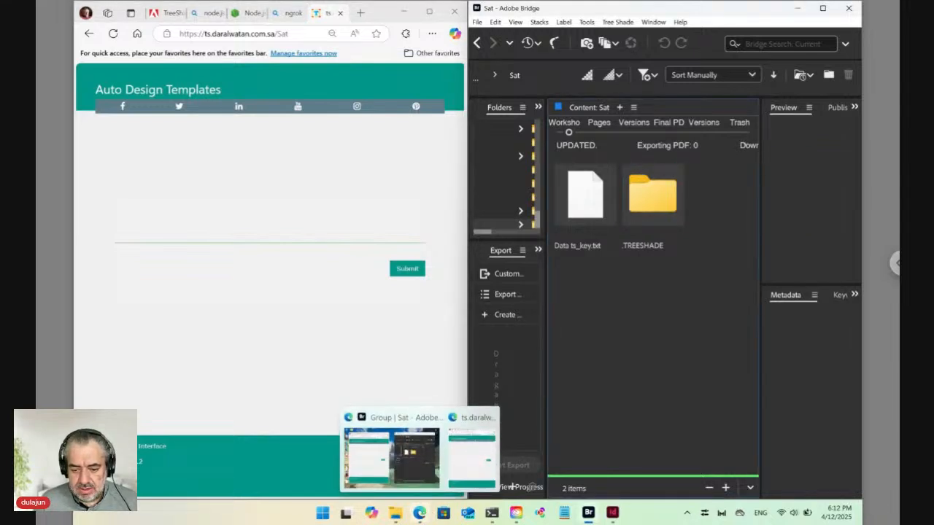
{"action": "left_click", "coordinate": [612, 513]}
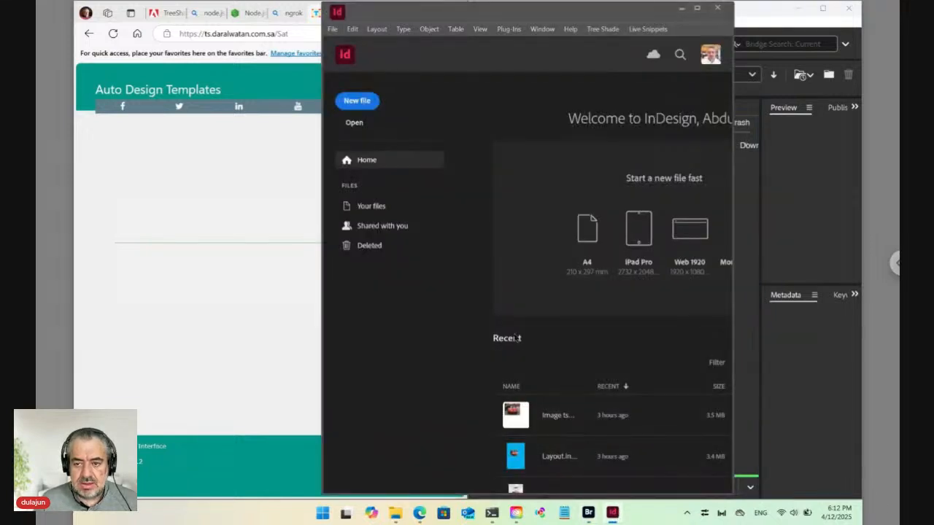
{"action": "left_click_drag", "start_coordinate": [560, 12], "coordinate": [684, 16]}
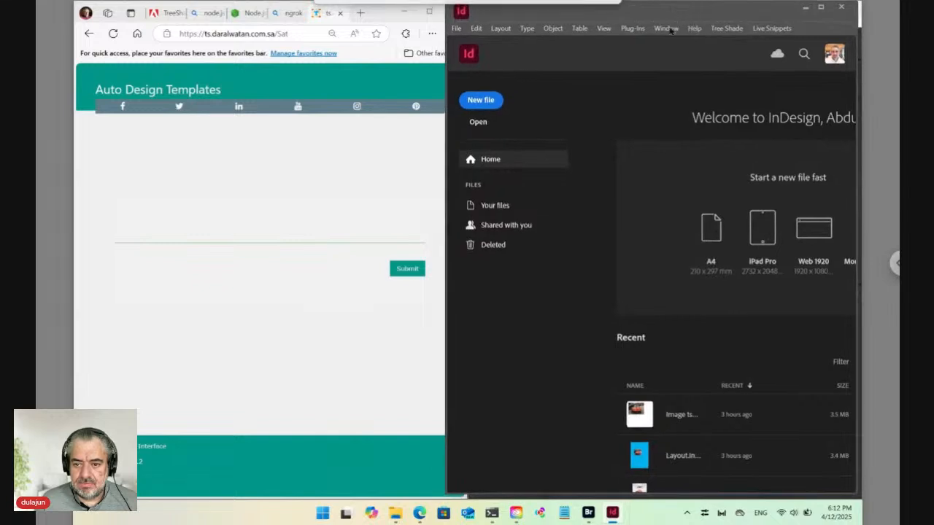
- Create a 210 × 297 mm document from the default preset and save it as Layout.indd in the Workshop/Sat folder
{"action": "left_click", "coordinate": [490, 100]}
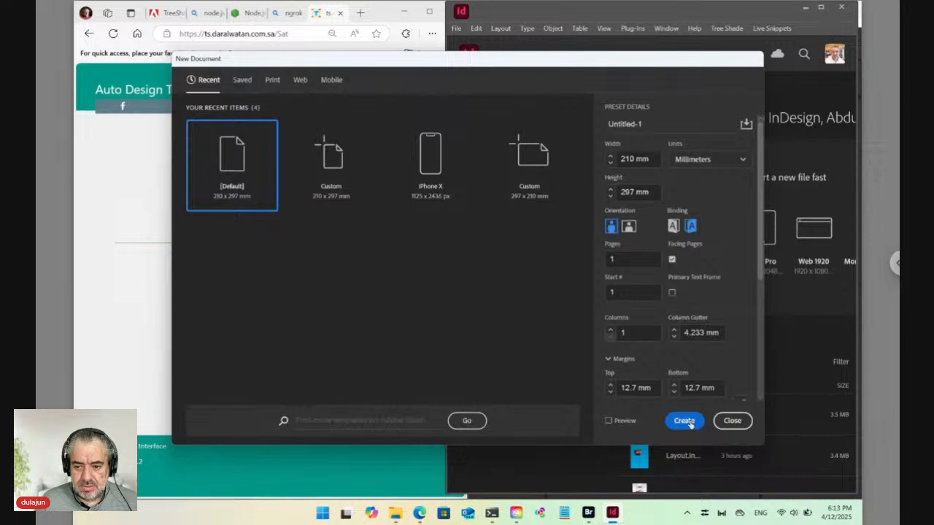
{"action": "left_click", "coordinate": [683, 421]}
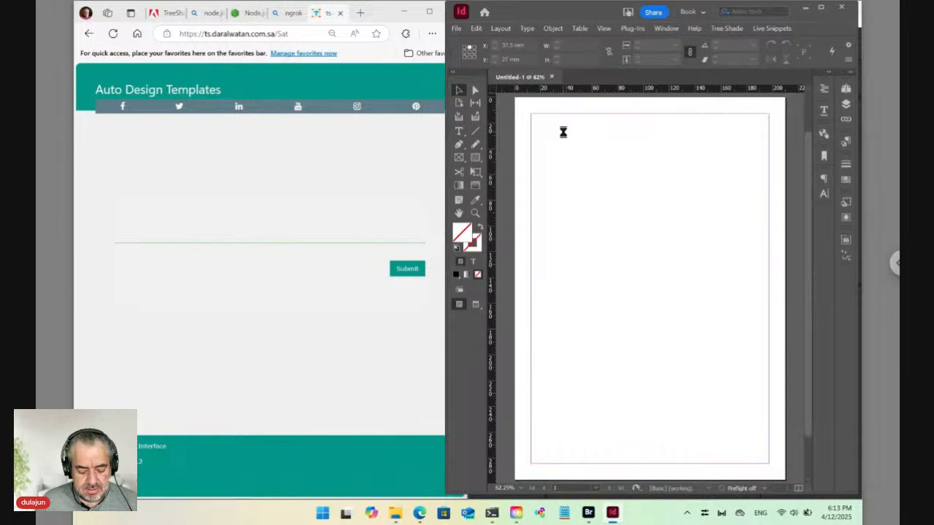
{"action": "key", "text": "ctrl+s"}
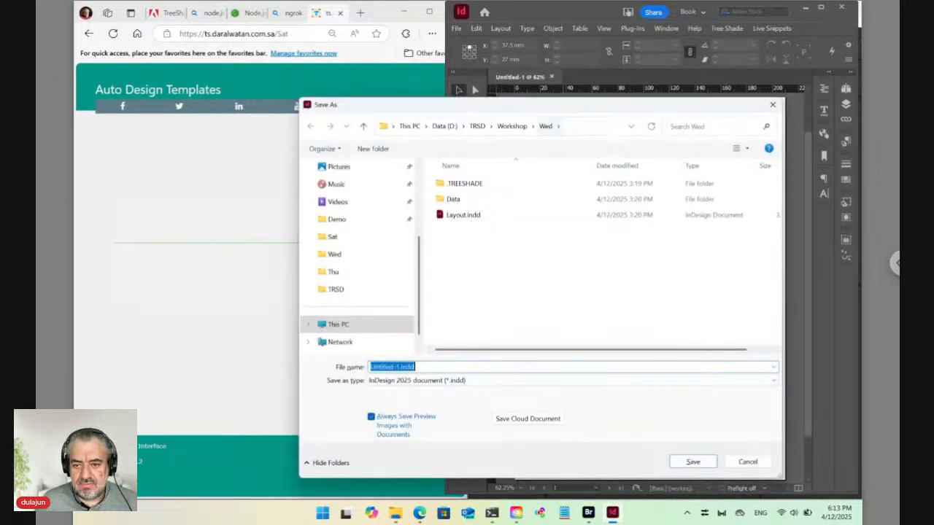
{"action": "left_click", "coordinate": [512, 126]}
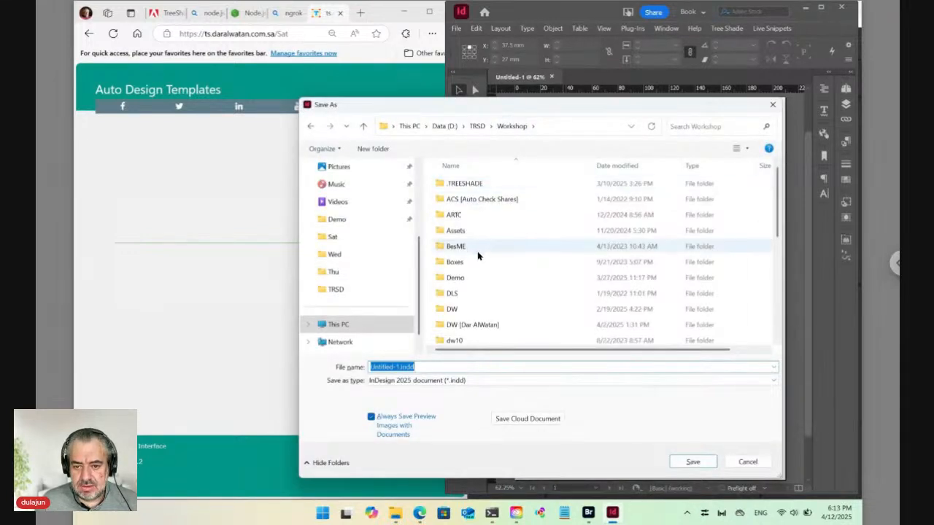
{"action": "left_click", "coordinate": [467, 248]}
{"action": "key", "text": "s"}
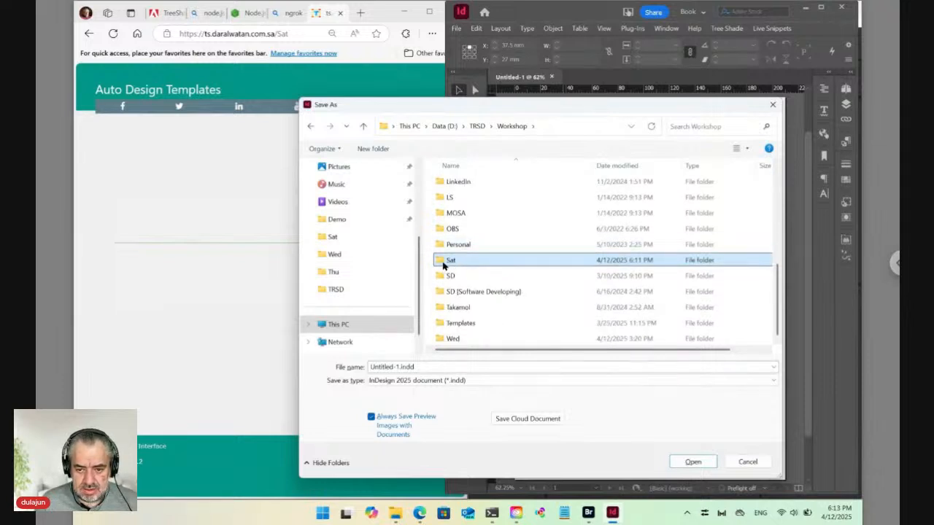
{"action": "double_click", "coordinate": [443, 264]}
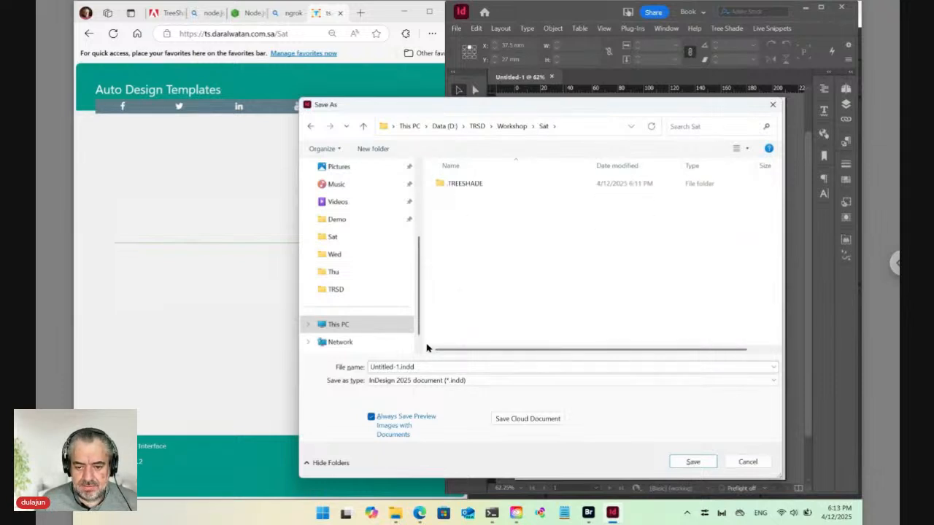
{"action": "double_click", "coordinate": [394, 367]}
{"action": "left_click_drag", "start_coordinate": [398, 367], "coordinate": [306, 366]}
{"action": "type", "text": "Layout"}
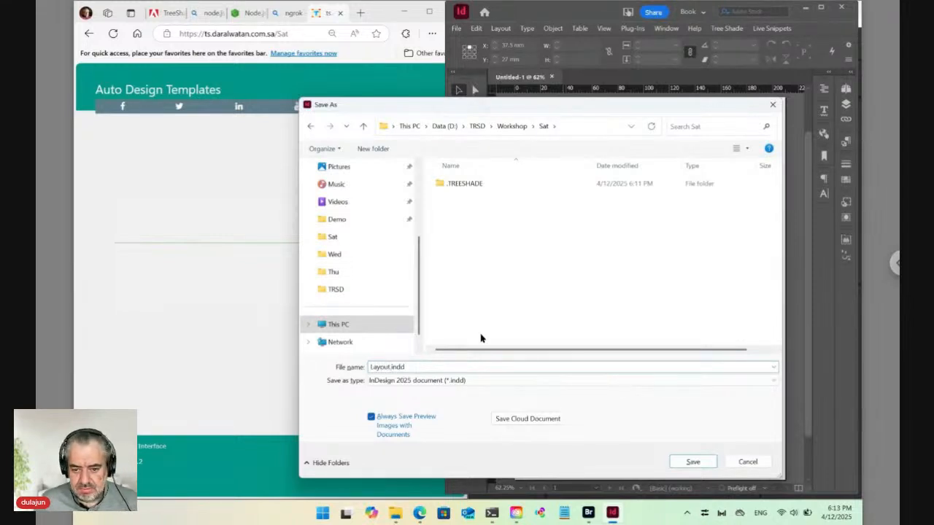
{"action": "left_click", "coordinate": [693, 461]}
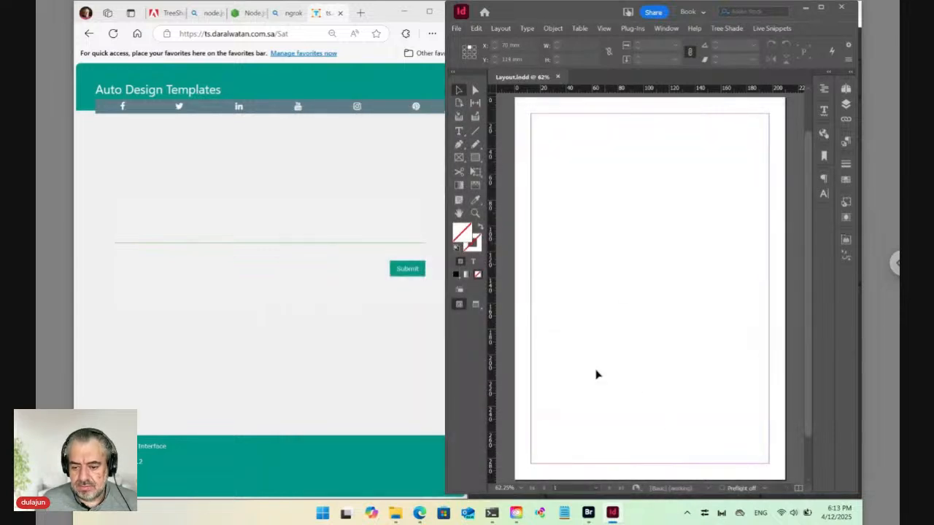
- Switch to Adobe Bridge and preview Layout.indd in the Sat folder
{"action": "left_click", "coordinate": [588, 513]}
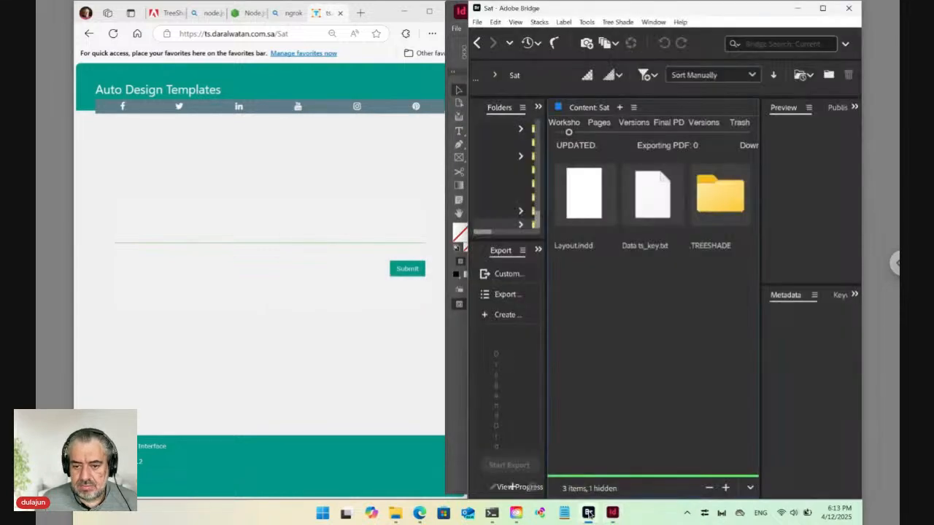
{"action": "left_click", "coordinate": [592, 199]}
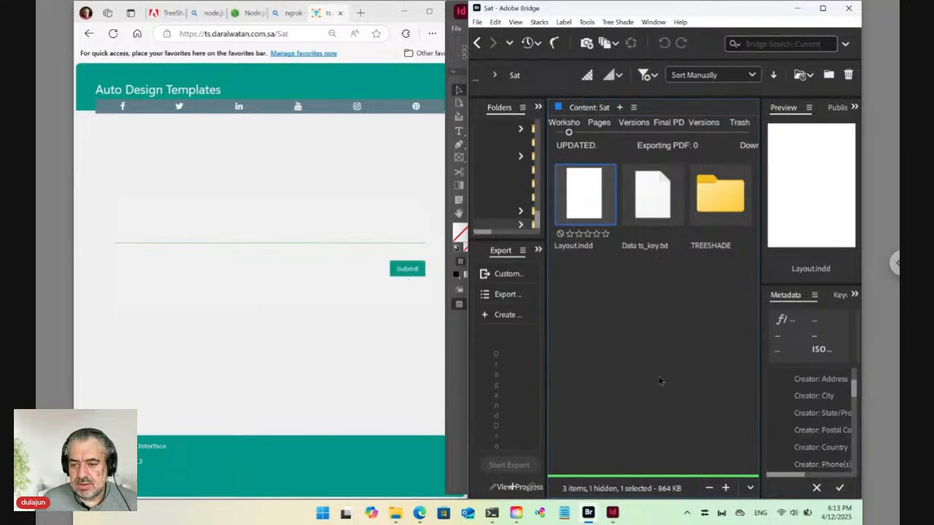
- Switch to InDesign, draw a black-filled rectangle about 97 × 147 mm in the middle of the page, and save the document
{"action": "left_click", "coordinate": [612, 512]}
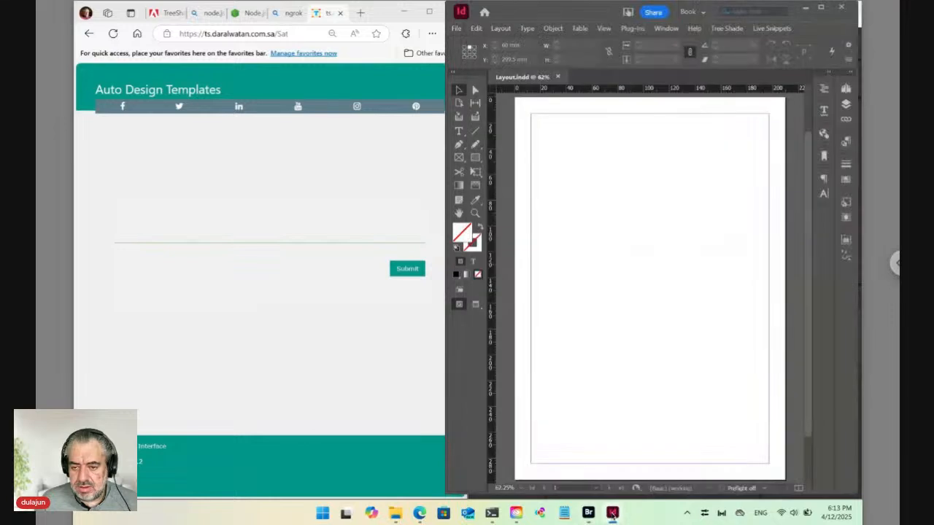
{"action": "left_click", "coordinate": [476, 158]}
{"action": "left_click_drag", "start_coordinate": [592, 172], "coordinate": [718, 360]}
{"action": "left_click", "coordinate": [458, 248]}
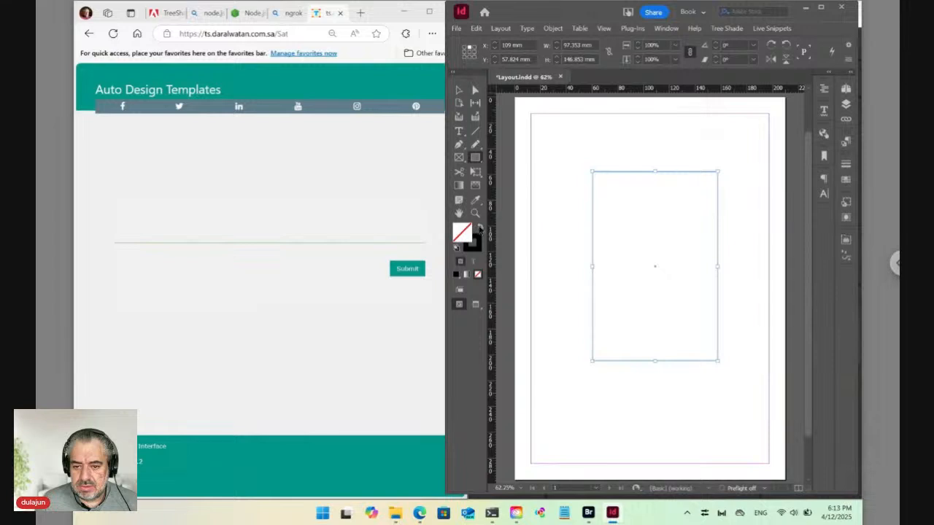
{"action": "left_click", "coordinate": [480, 228]}
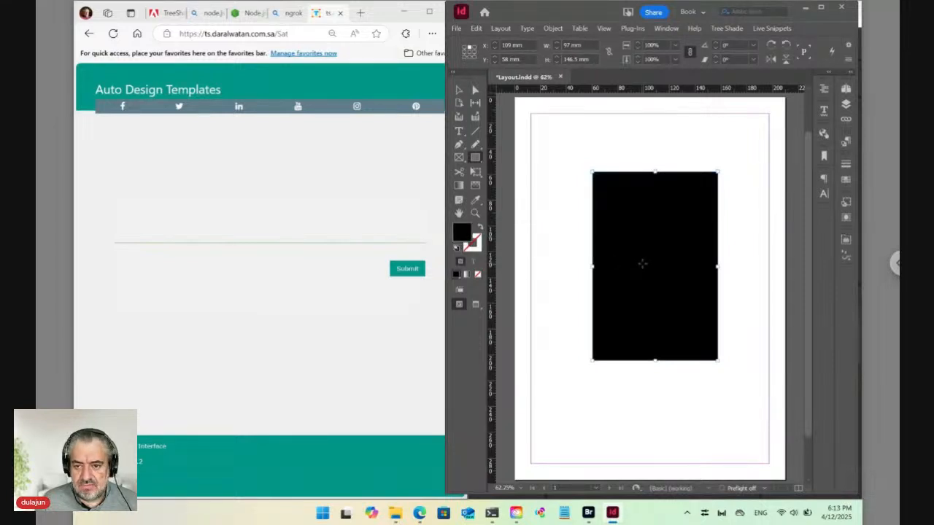
{"action": "key", "text": "ctrl+s"}
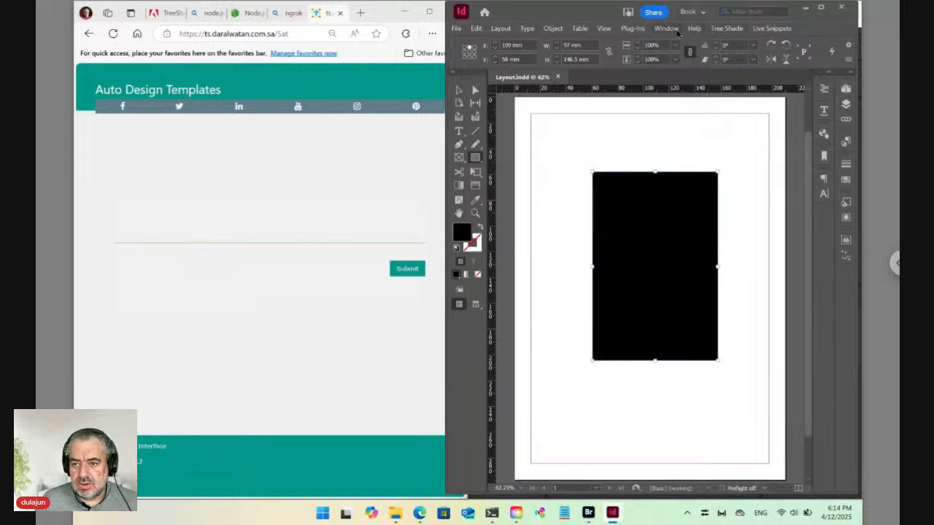
- Open the Tree Shade extension panel to check its root path, and collapse it again
{"action": "left_click", "coordinate": [666, 29]}
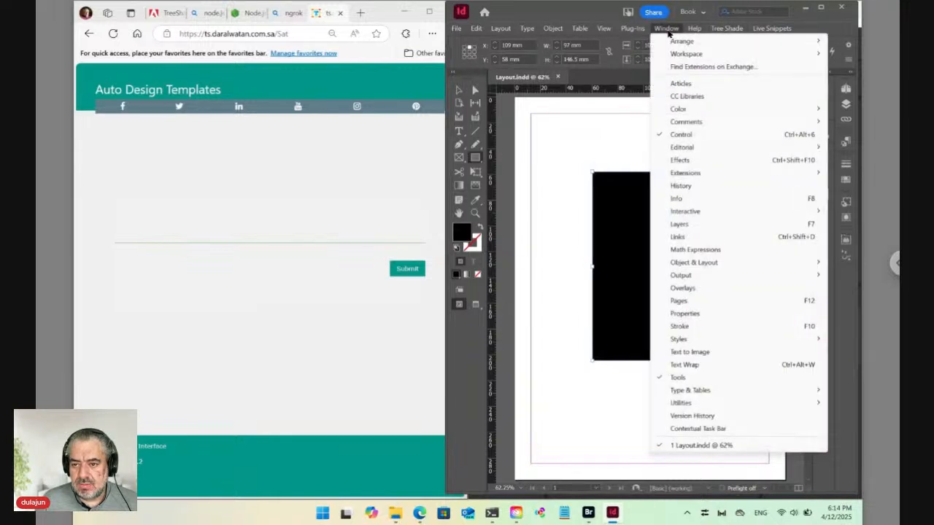
{"action": "mouse_move", "coordinate": [680, 176]}
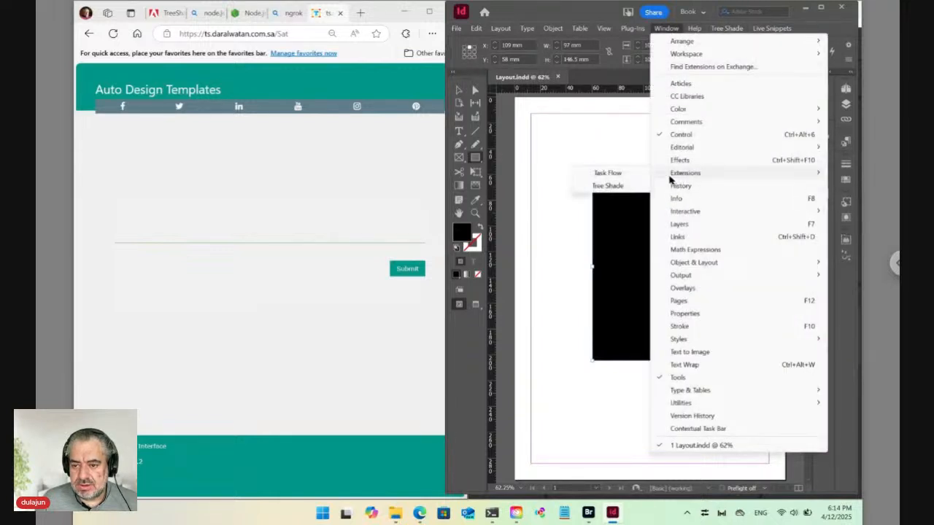
{"action": "left_click", "coordinate": [619, 188]}
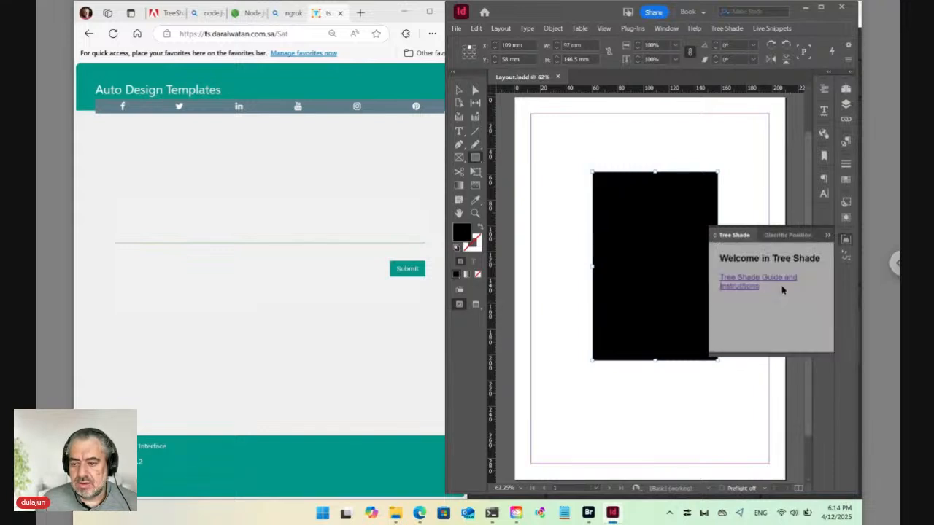
{"action": "mouse_move", "coordinate": [771, 355]}
{"action": "left_mouse_down"}
{"action": "mouse_move", "coordinate": [770, 379]}
{"action": "mouse_move", "coordinate": [770, 350]}
{"action": "left_mouse_up"}
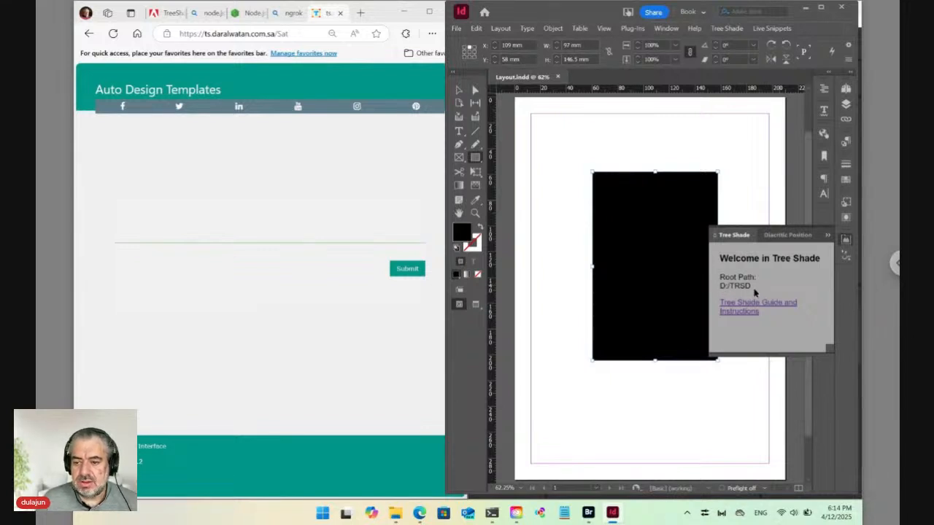
{"action": "left_click", "coordinate": [846, 242]}
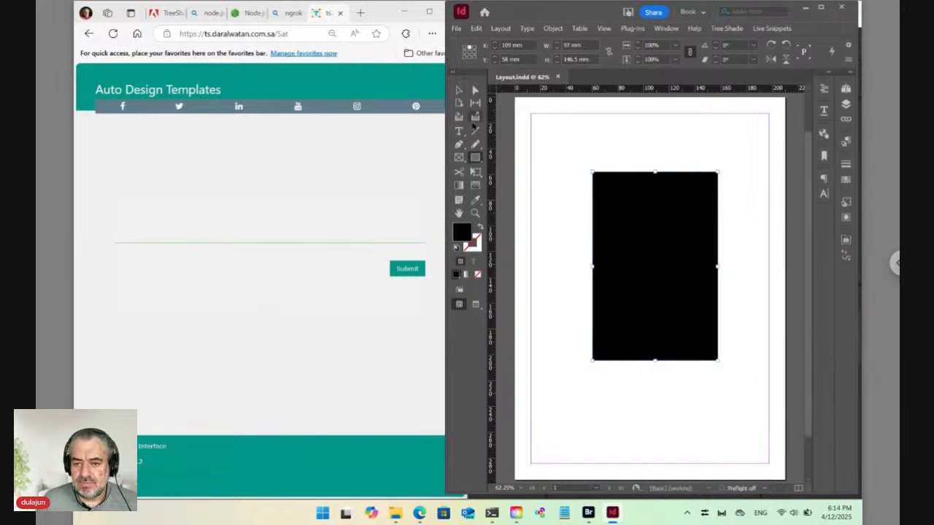
- Move the black rectangle to about X 115.5 mm, Y 69.5 mm, and save and close Layout.indd
{"action": "left_click", "coordinate": [459, 89]}
{"action": "left_click_drag", "start_coordinate": [649, 297], "coordinate": [656, 312]}
{"action": "key", "text": "ctrl+s"}
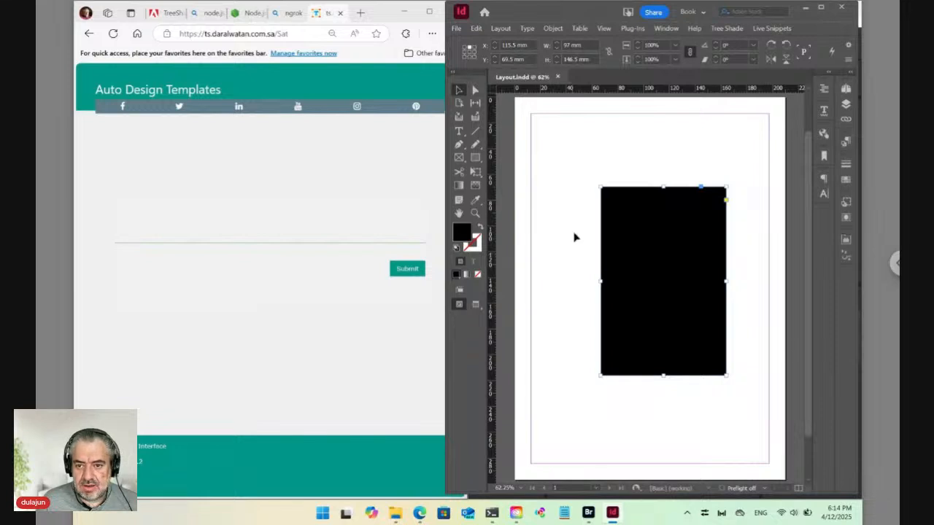
{"action": "left_click", "coordinate": [559, 78]}
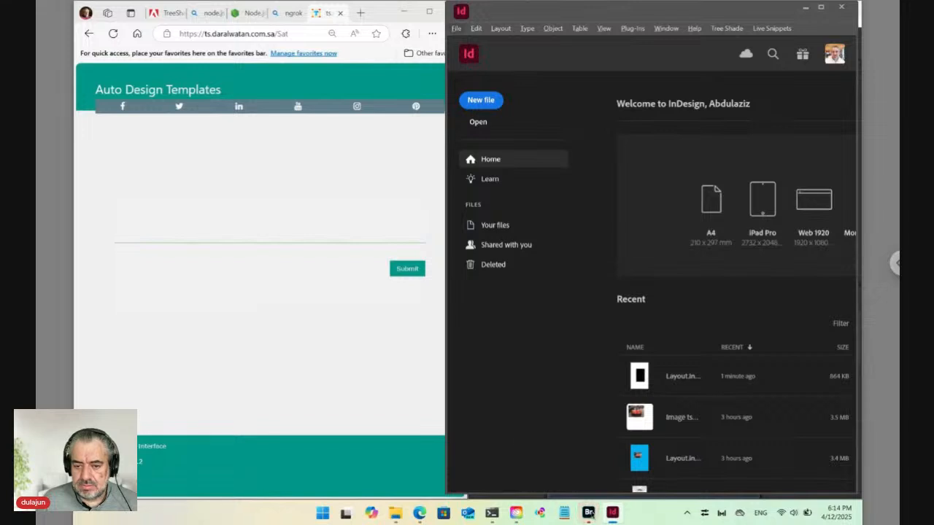
- Switch to Edge and reload the ts.daralwatan.com.sa/Sat page
{"action": "left_click", "coordinate": [241, 33]}
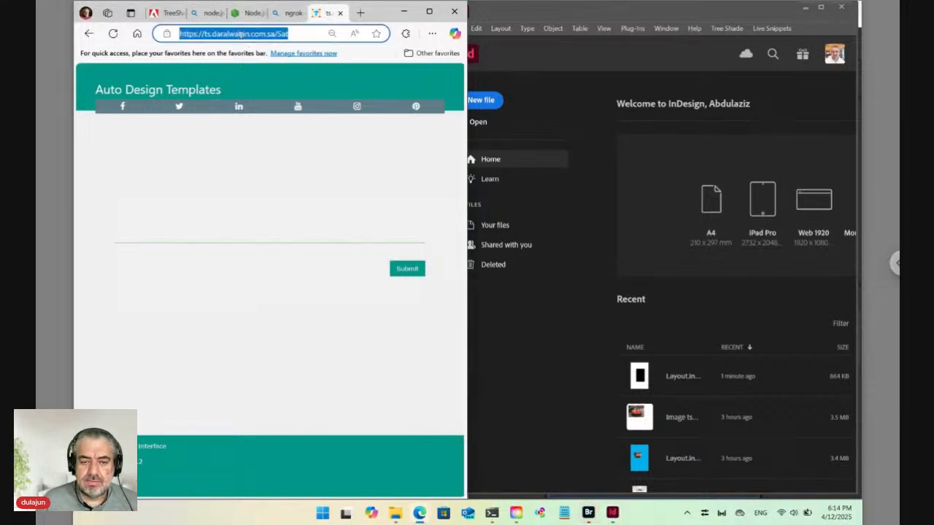
{"action": "key", "text": "Return"}
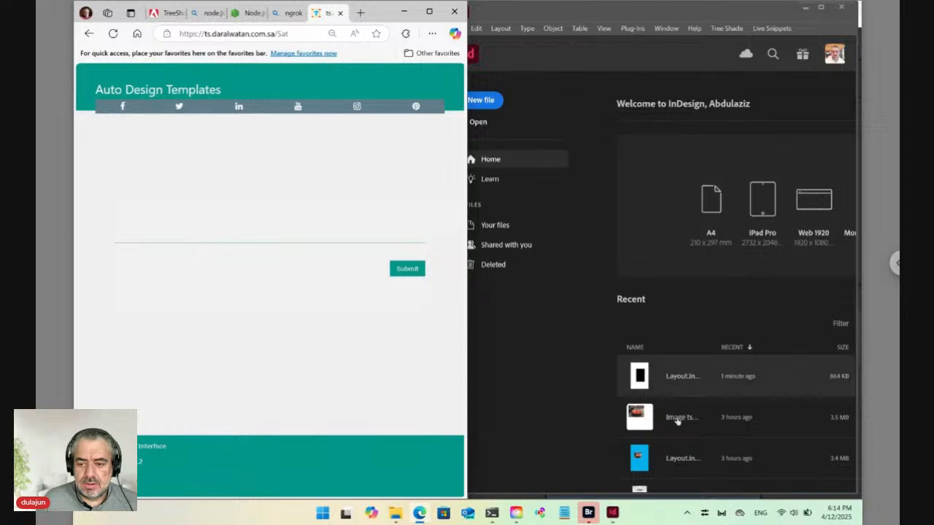
- Switch to Adobe Bridge and check in Layout.indd from the Sat folder, answering No to checking in as final
{"action": "left_click", "coordinate": [589, 514]}
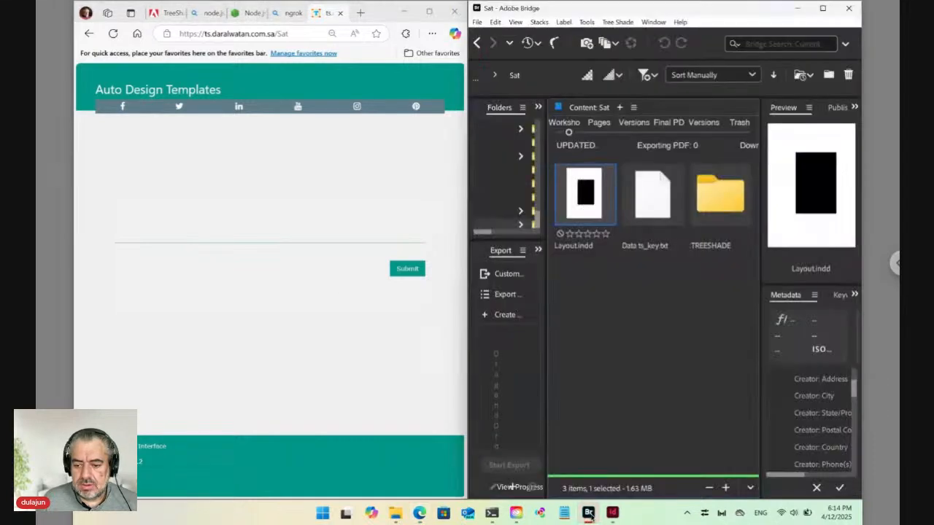
{"action": "left_click", "coordinate": [620, 287]}
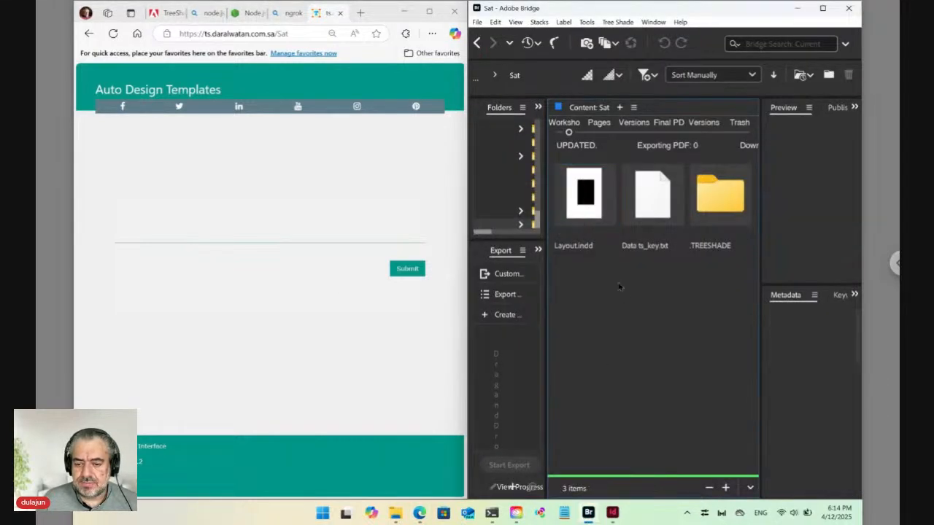
{"action": "left_click", "coordinate": [588, 197]}
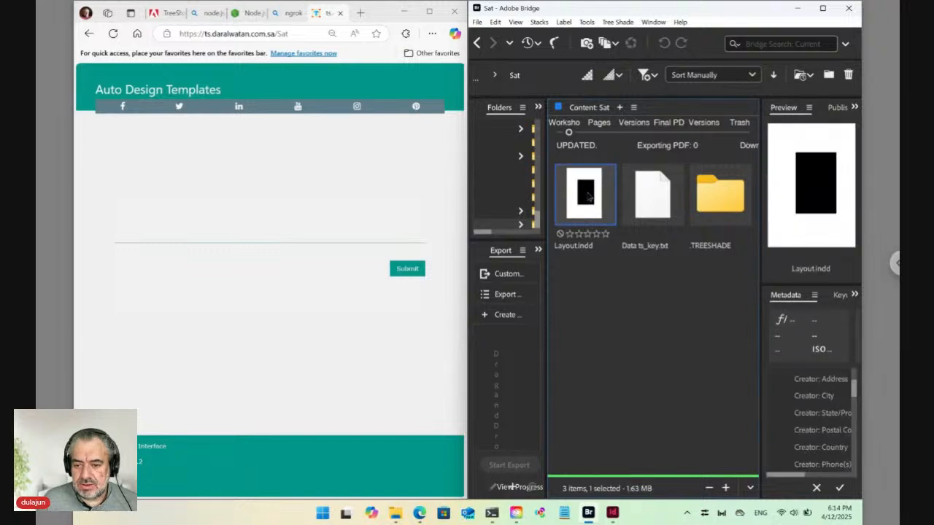
{"action": "right_click", "coordinate": [588, 196]}
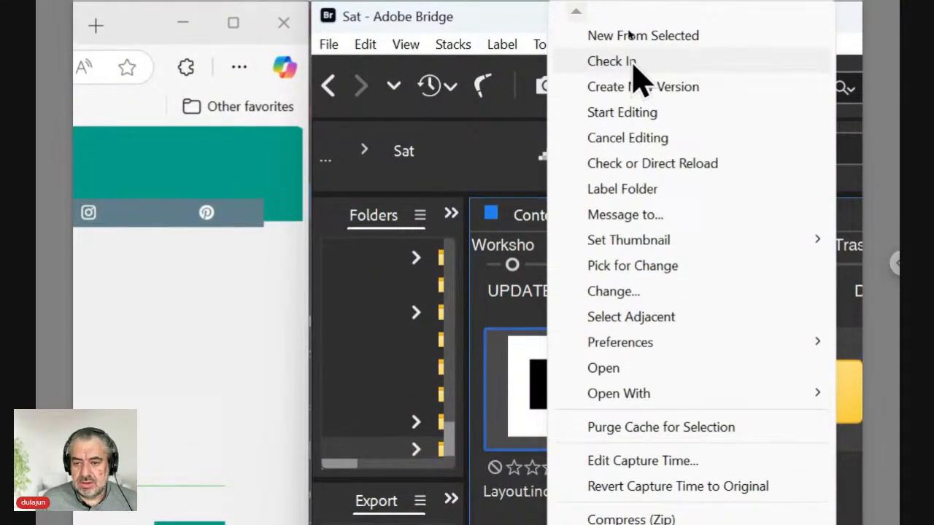
{"action": "left_click", "coordinate": [632, 62]}
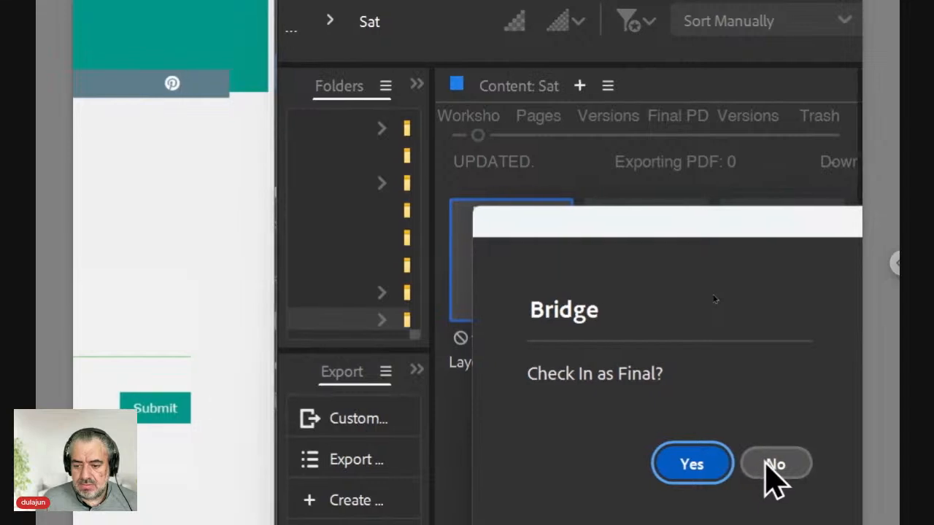
{"action": "left_click", "coordinate": [771, 465]}
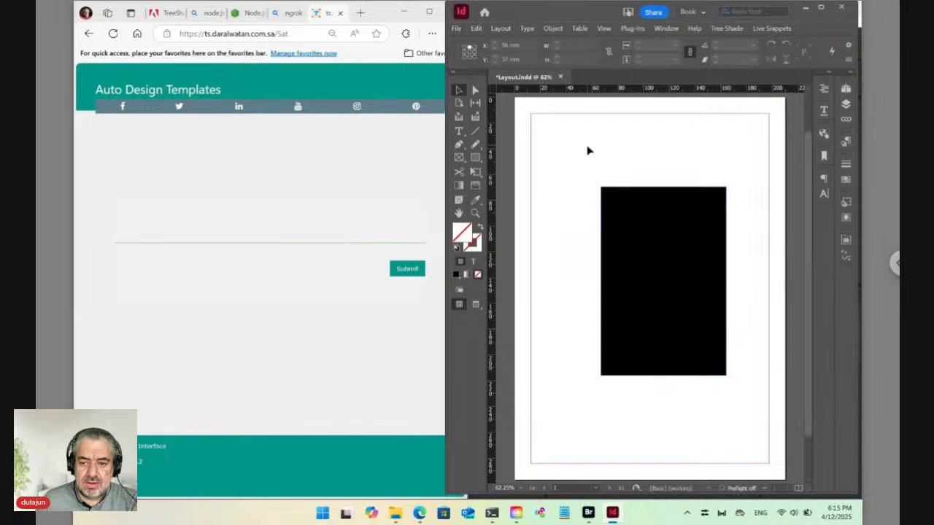
- Close the Layout document in InDesign and reload the Sat page in Edge
{"action": "key", "text": "ctrl+w"}
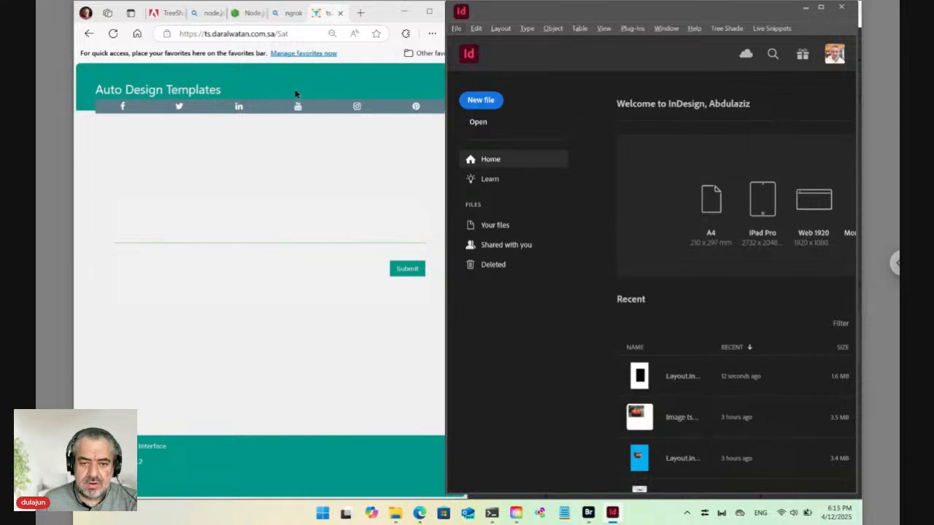
{"action": "left_click", "coordinate": [241, 33]}
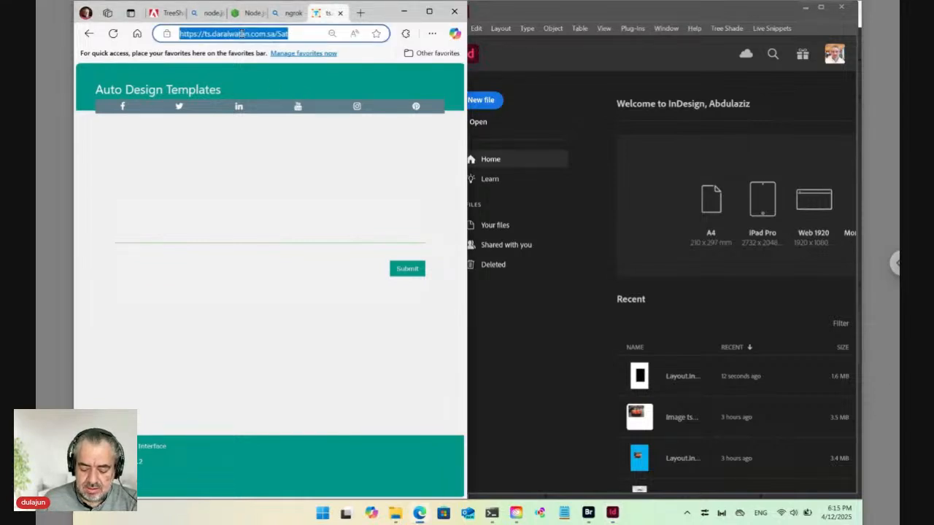
{"action": "key", "text": "Return"}
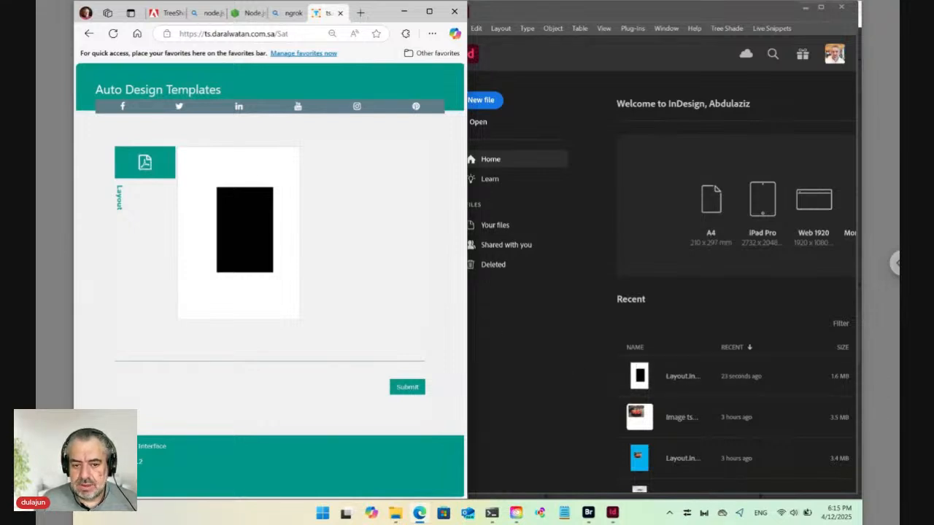
- View the Layout PDF from the web page, return to the Sat page, and switch to Adobe Bridge to view Sat's Versions PDFs
{"action": "left_click", "coordinate": [144, 163]}
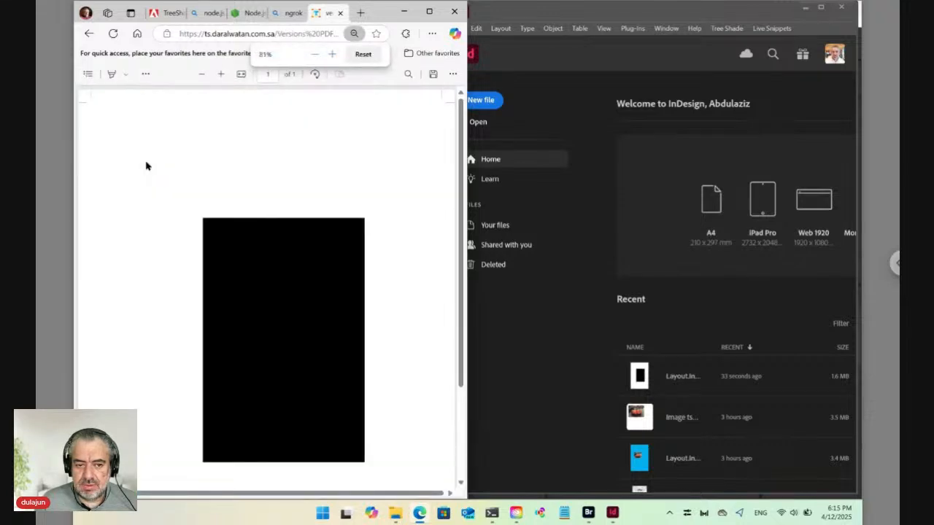
{"action": "left_click", "coordinate": [89, 34]}
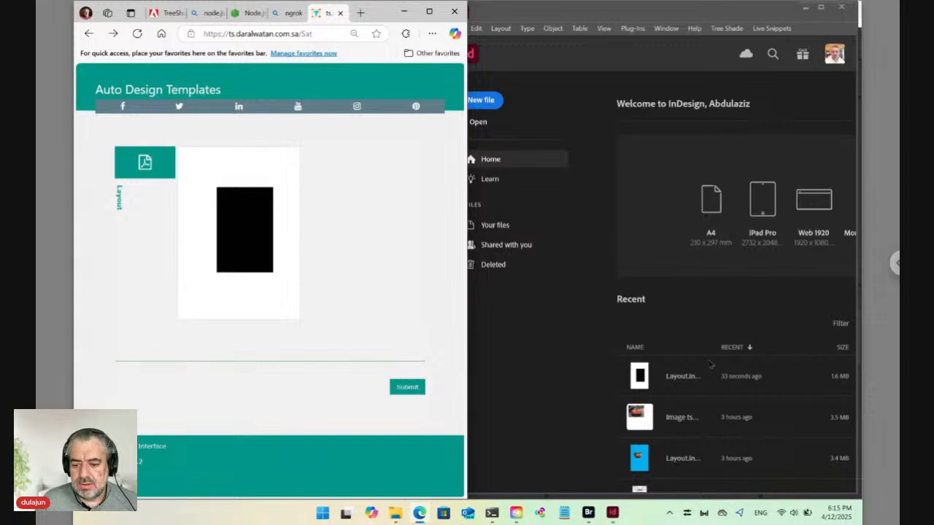
{"action": "left_click", "coordinate": [588, 513]}
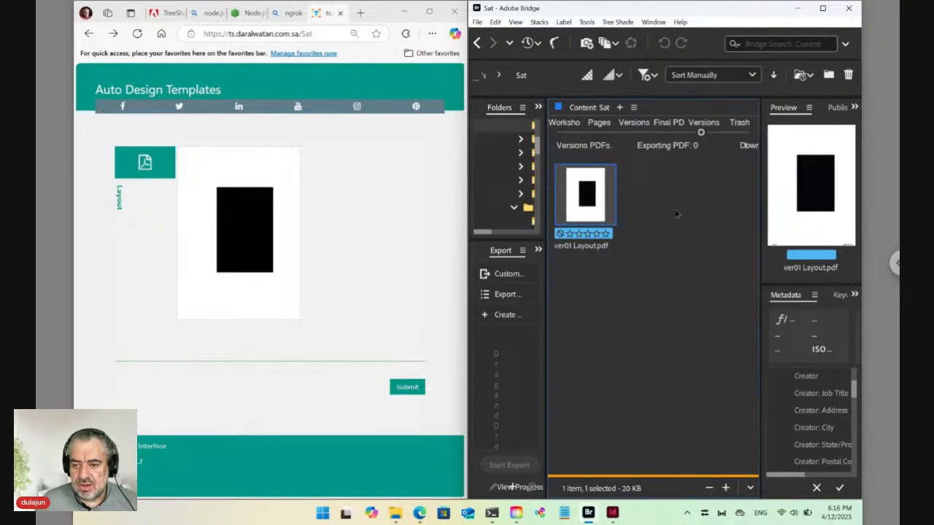
- Maximize the Bridge window and compare the Sat folder's Workshop and Versions PDFs views, ending in Workshop
{"action": "left_click", "coordinate": [822, 8]}
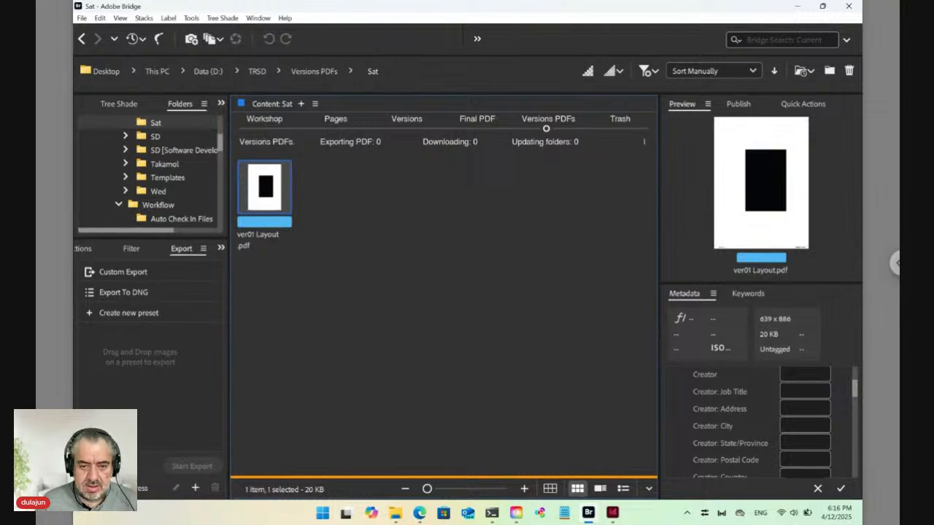
{"action": "left_click", "coordinate": [262, 128]}
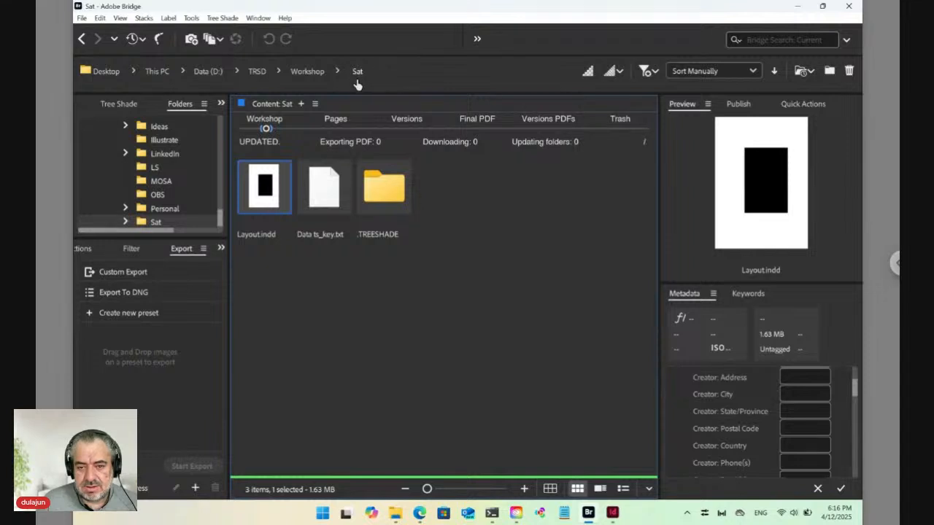
{"action": "left_click", "coordinate": [549, 127]}
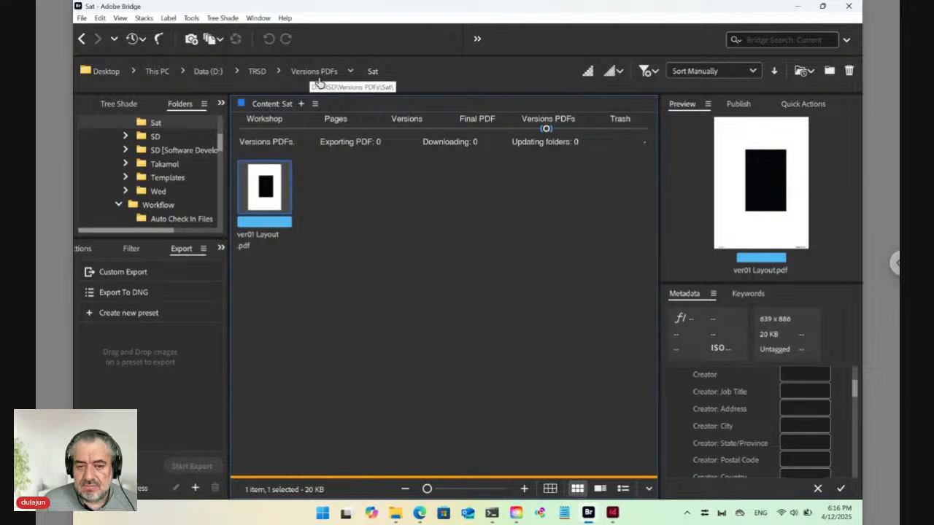
{"action": "left_click", "coordinate": [267, 129]}
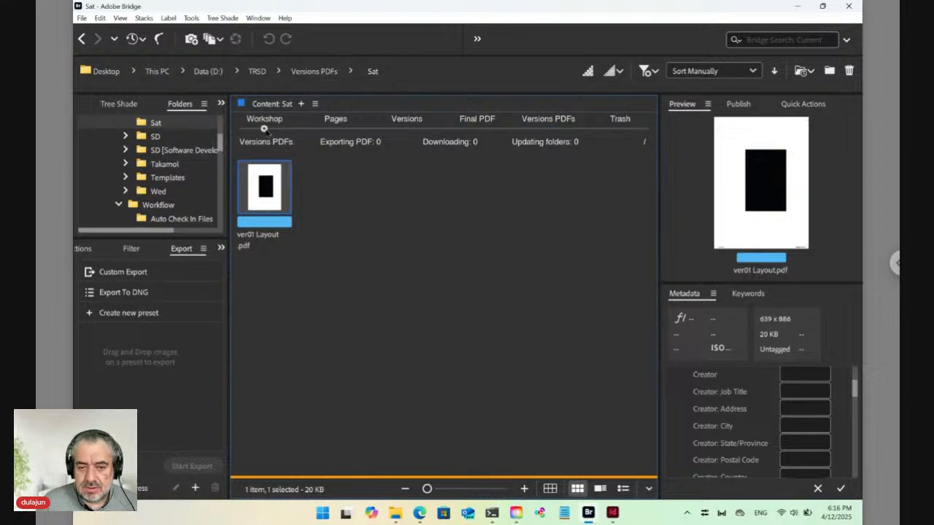
{"action": "left_click", "coordinate": [360, 285]}
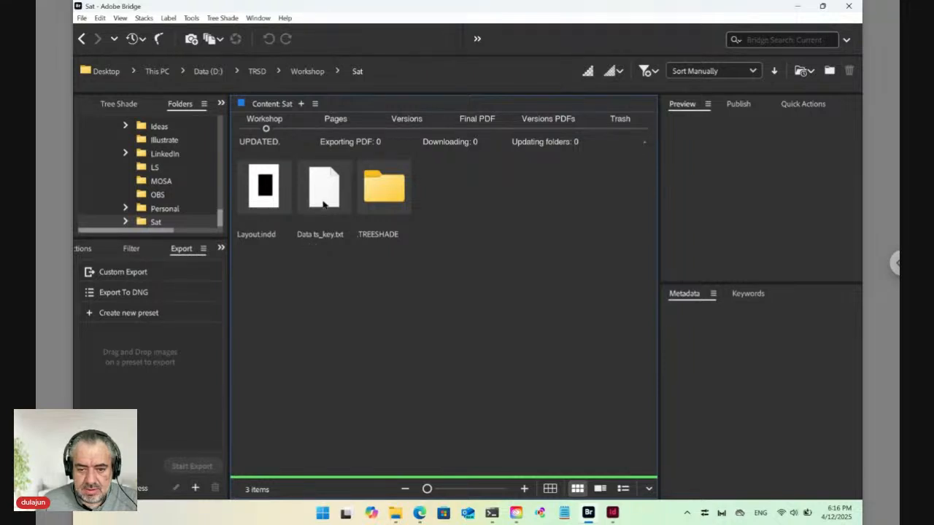
- Show the Sat workshop folder as a list and rename Data ts_key.txt as Links ts_key.txt
{"action": "left_click", "coordinate": [310, 243]}
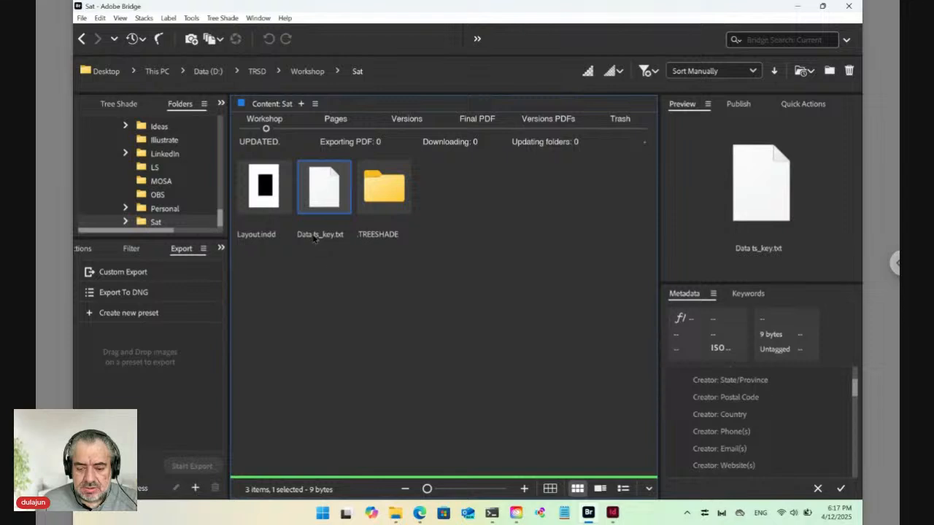
{"action": "left_click", "coordinate": [623, 490]}
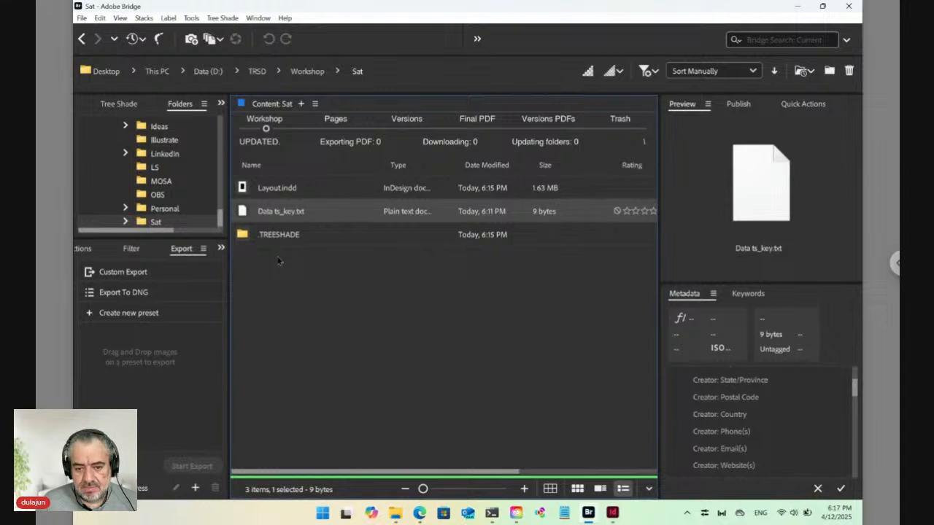
{"action": "left_click", "coordinate": [270, 211]}
{"action": "left_click", "coordinate": [271, 212]}
{"action": "double_click", "coordinate": [269, 211]}
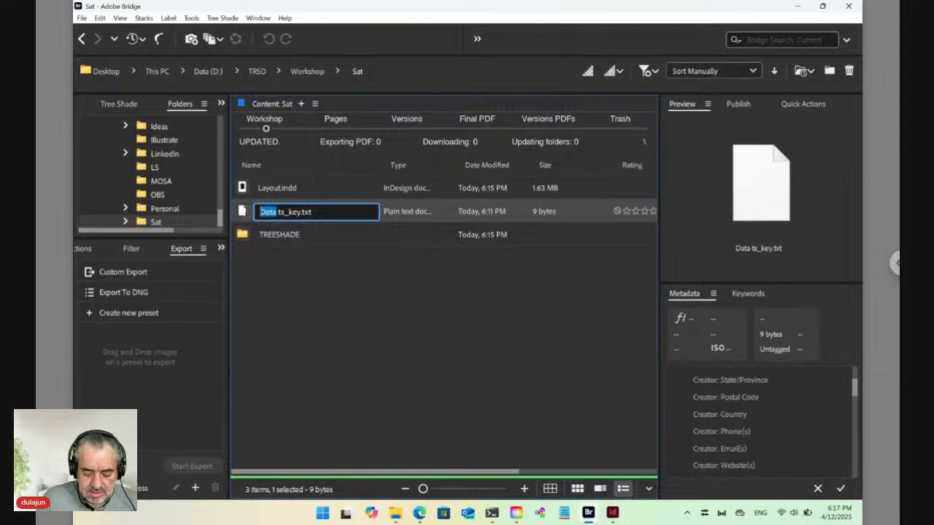
{"action": "type", "text": "Link"}
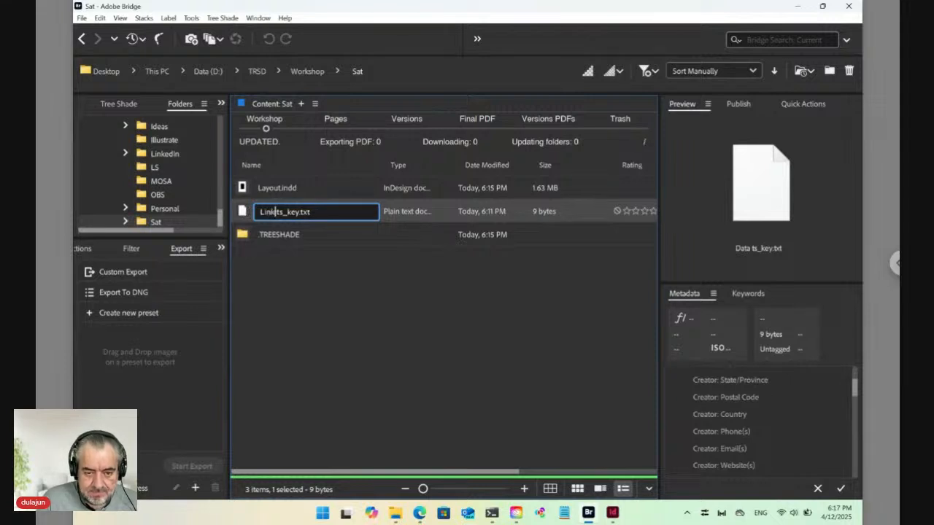
{"action": "type", "text": "s"}
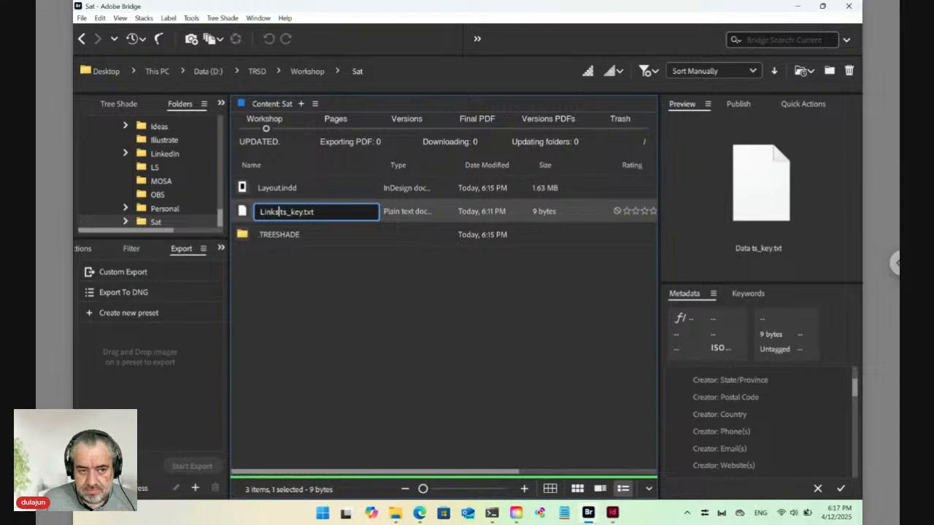
{"action": "key", "text": "Return"}
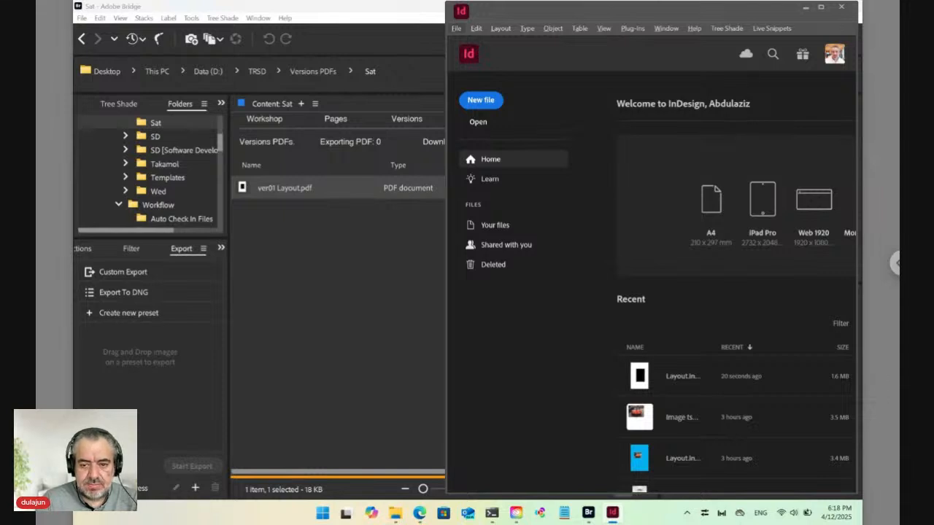
- Switch back to Bridge, create a folder named Links in Sat's Workshop folder, and open it
{"action": "left_click", "coordinate": [275, 204]}
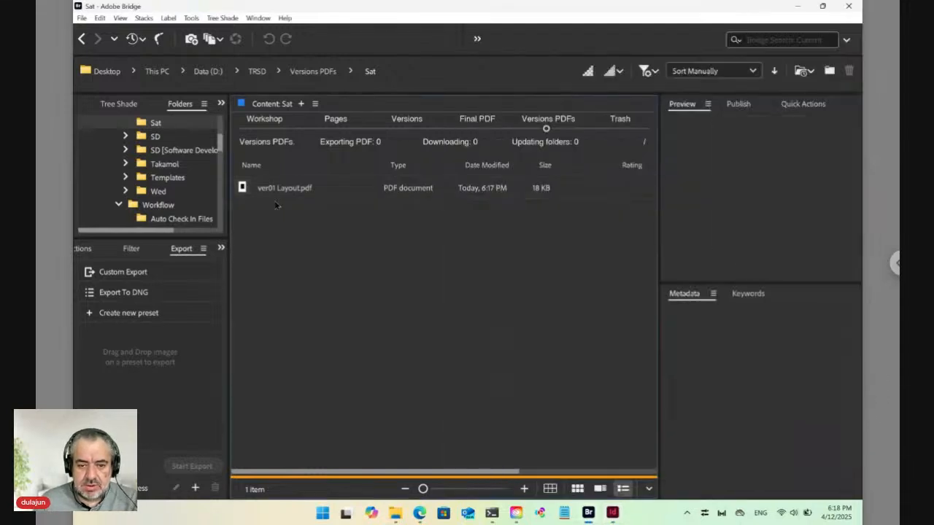
{"action": "left_click", "coordinate": [266, 128]}
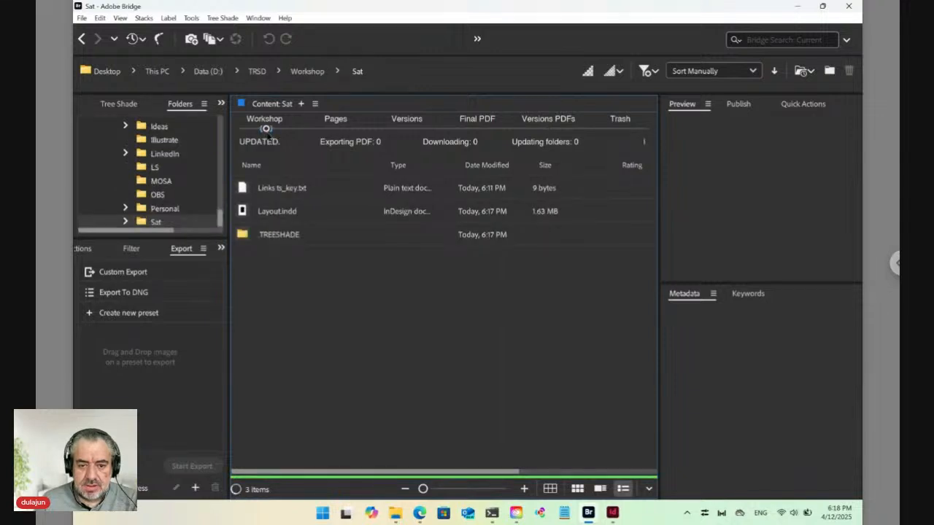
{"action": "left_click", "coordinate": [283, 194]}
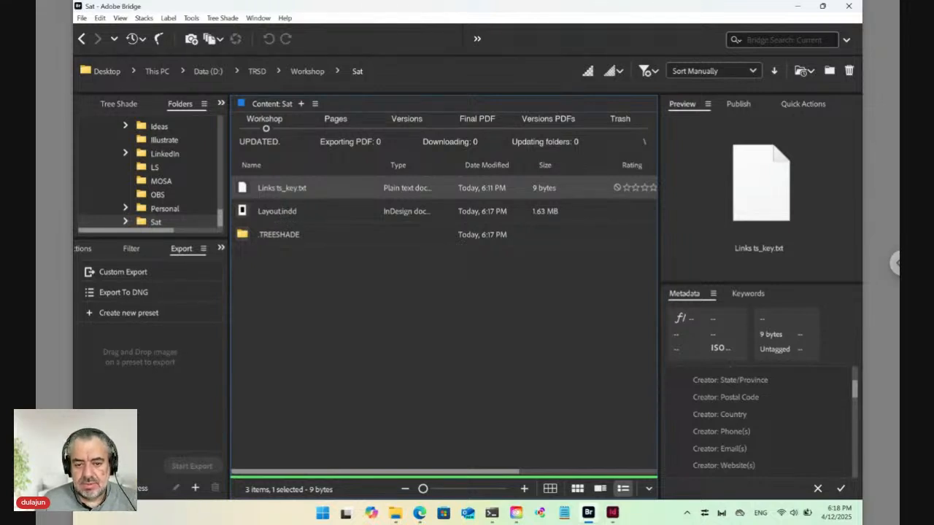
{"action": "left_click", "coordinate": [307, 307]}
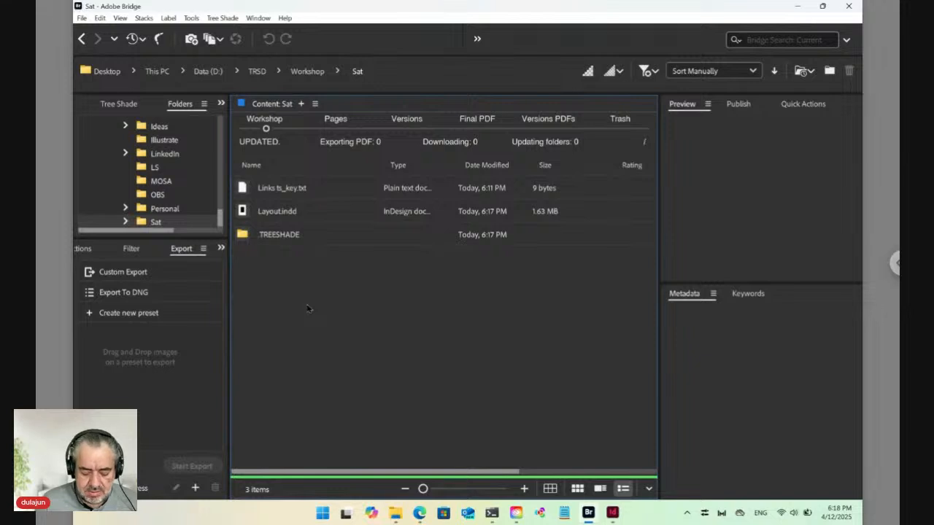
{"action": "key", "text": "ctrl+shift+n"}
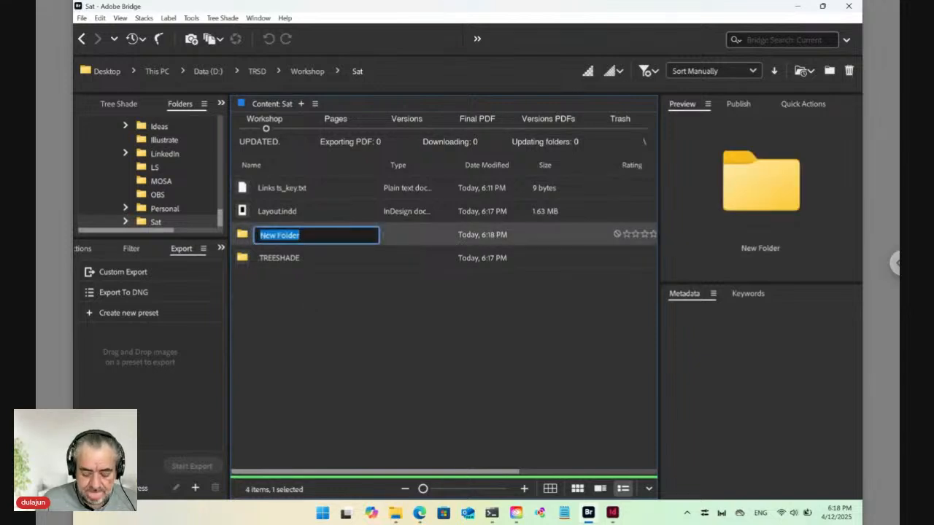
{"action": "type", "text": "Links"}
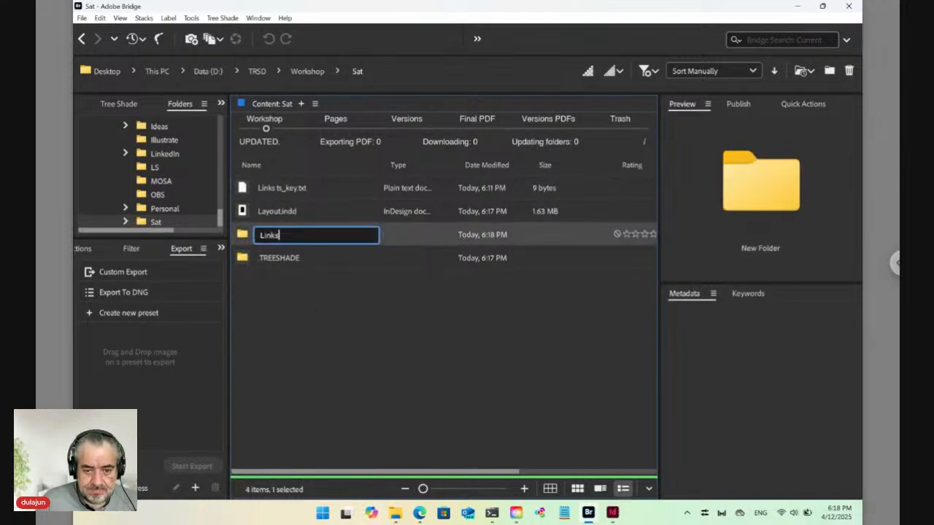
{"action": "key", "text": "Return"}
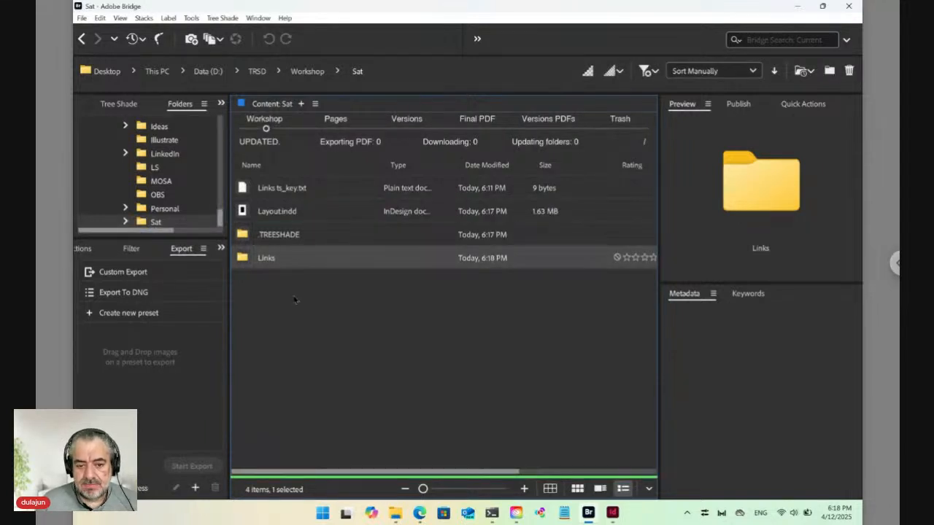
{"action": "double_click", "coordinate": [246, 260]}
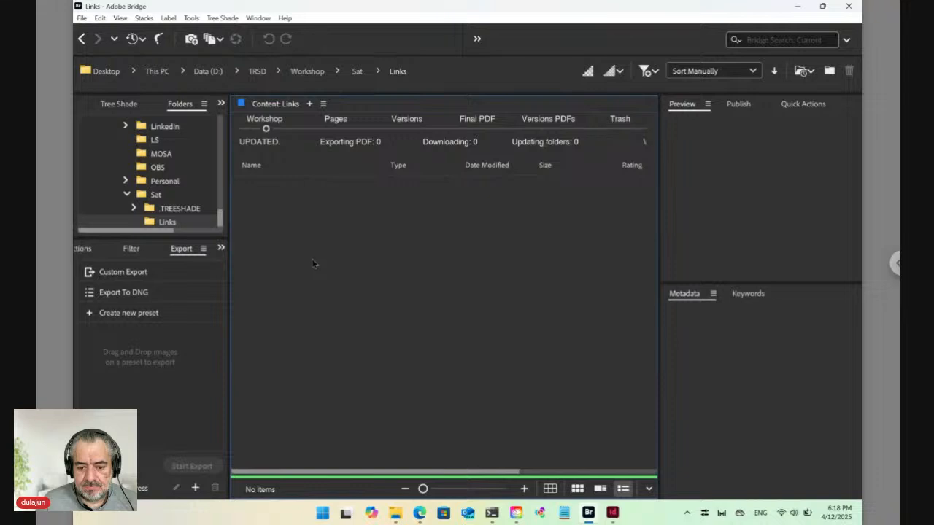
- Switch to Notepad, save a blank document as Paragraph.txt in Workshop\Sat\Links, and close the window
{"action": "left_click", "coordinate": [564, 513]}
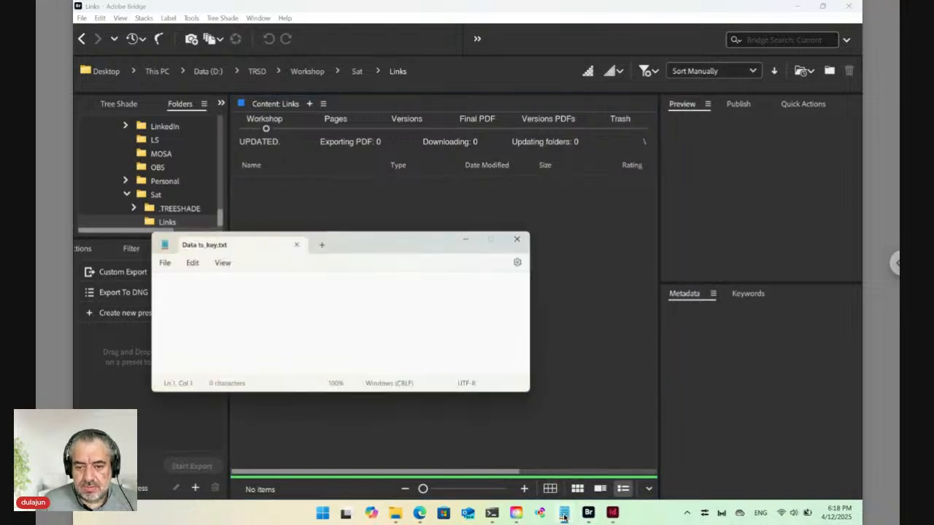
{"action": "left_click", "coordinate": [391, 344]}
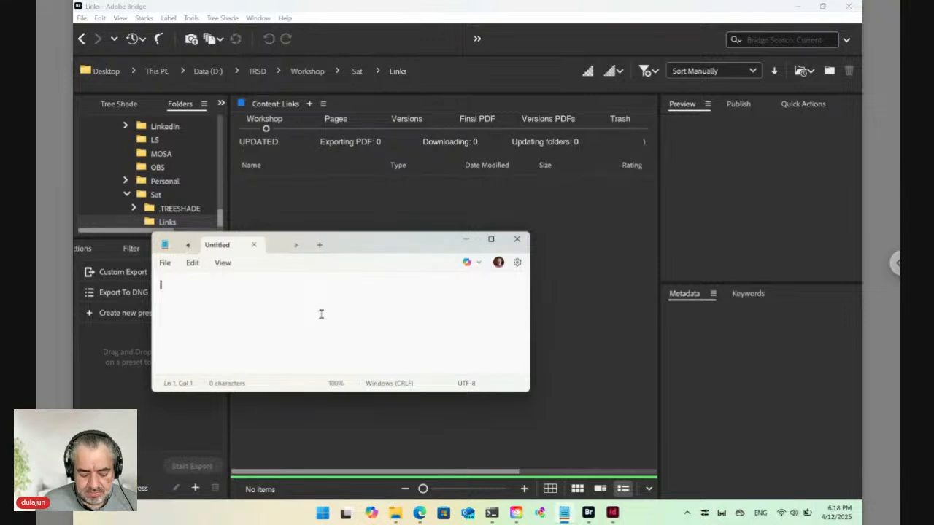
{"action": "key", "text": "ctrl+s"}
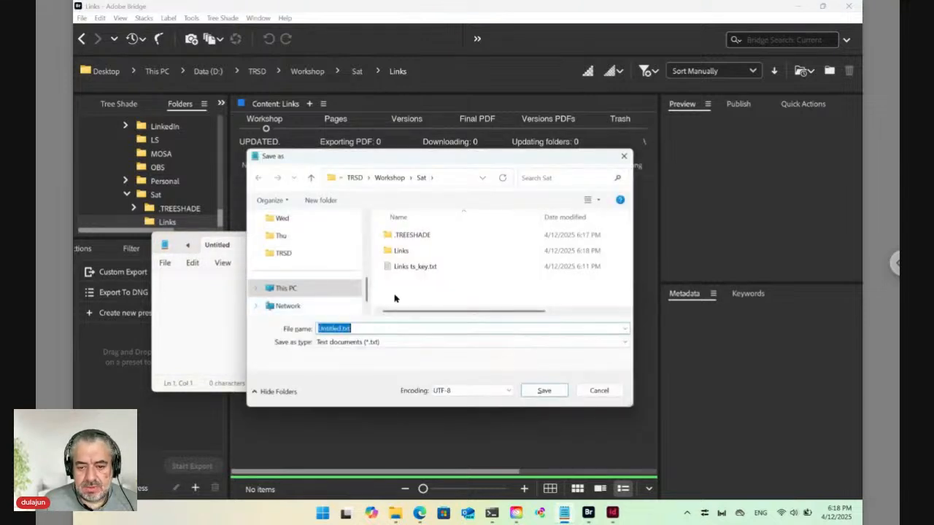
{"action": "left_click", "coordinate": [400, 252]}
{"action": "double_click", "coordinate": [401, 252]}
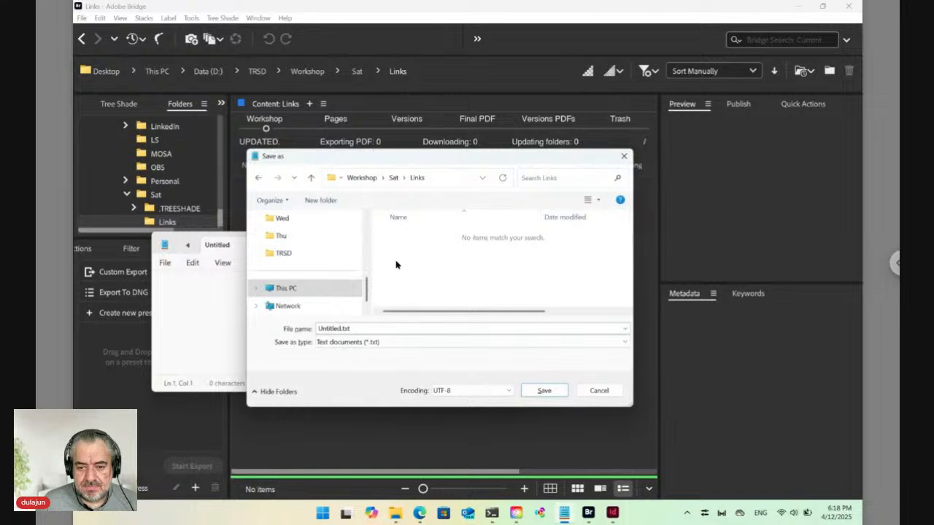
{"action": "double_click", "coordinate": [341, 329]}
{"action": "left_click", "coordinate": [341, 329]}
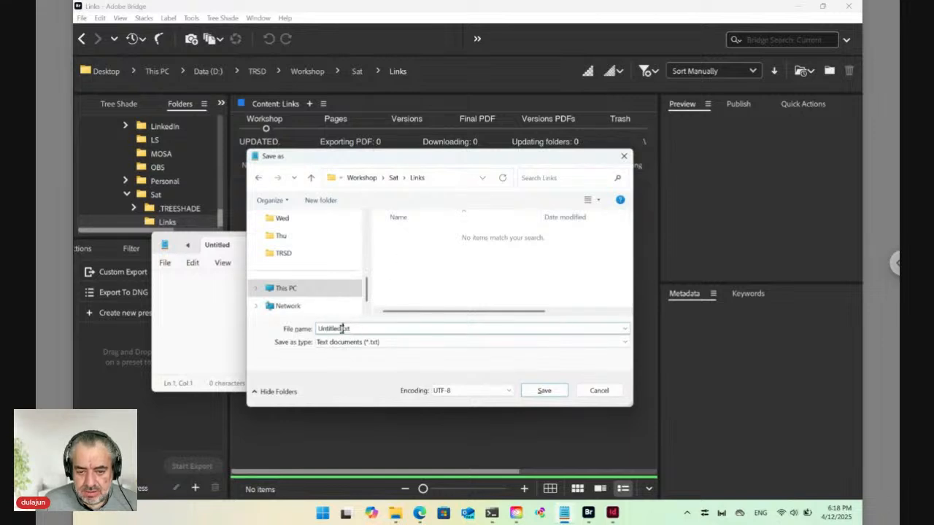
{"action": "left_click_drag", "start_coordinate": [341, 329], "coordinate": [301, 331]}
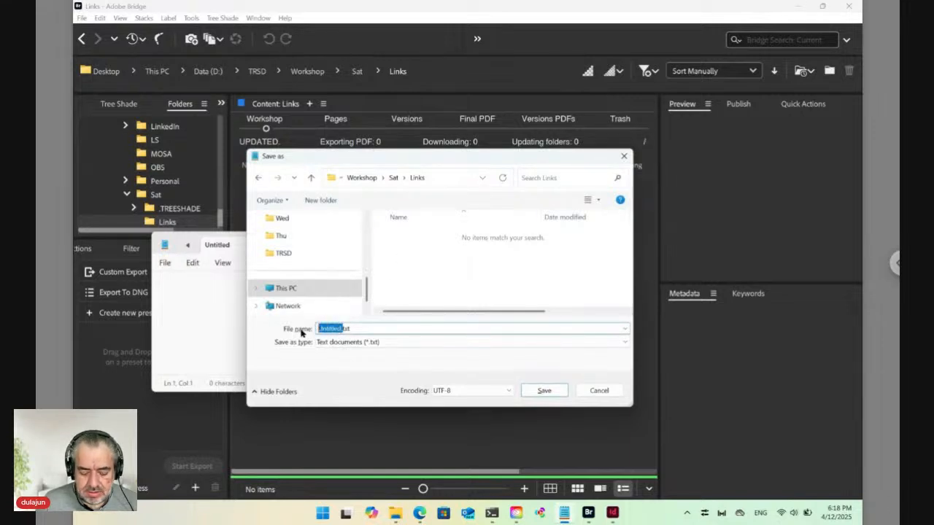
{"action": "type", "text": "Parag"}
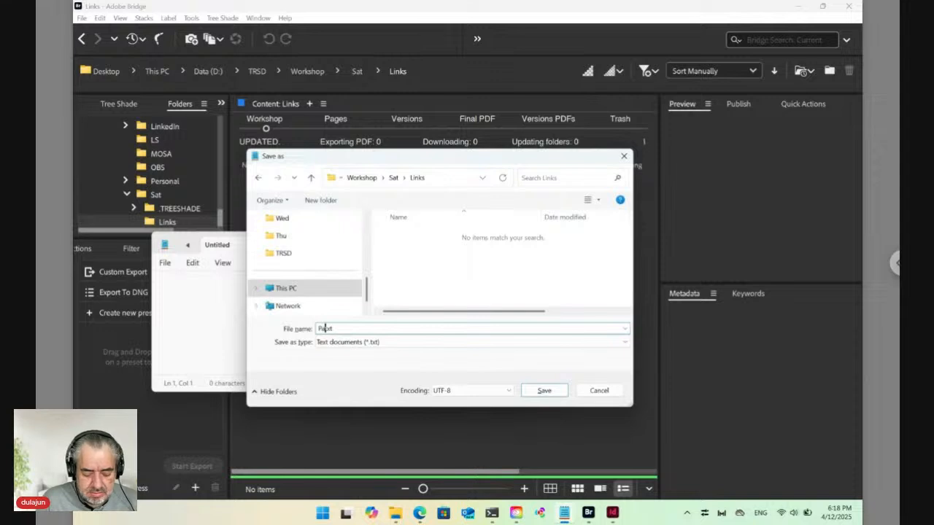
{"action": "type", "text": "raph"}
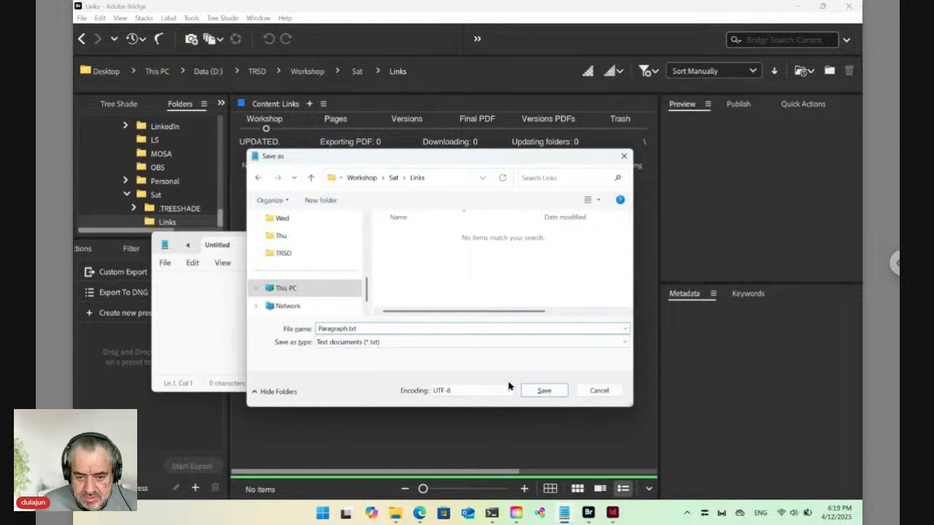
{"action": "left_click", "coordinate": [544, 390]}
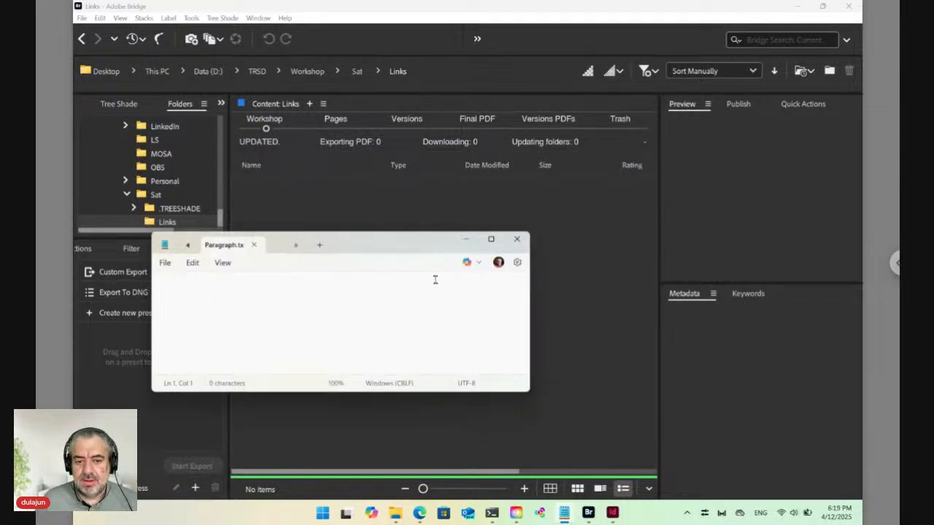
{"action": "left_click", "coordinate": [519, 240]}
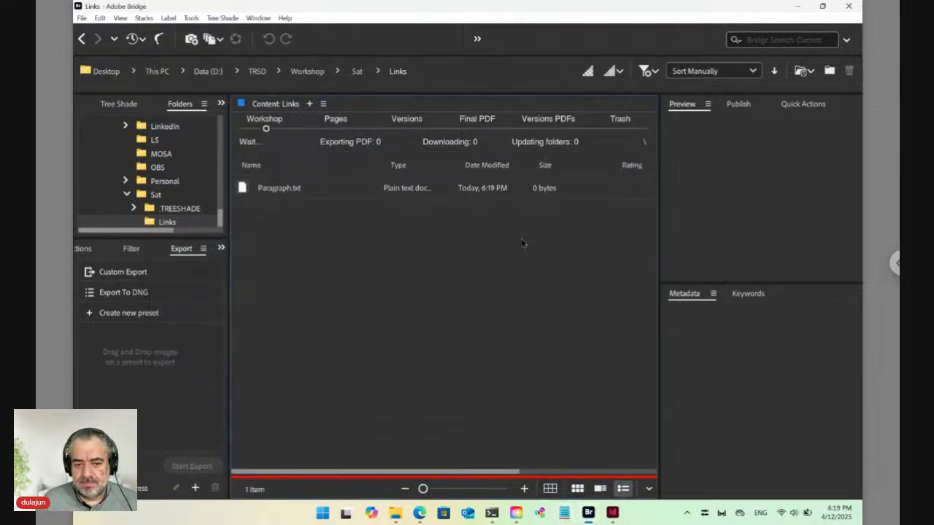
- Write "Some text here." in Paragraph.txt in Notepad, save the file, and close it
{"action": "left_click", "coordinate": [249, 190]}
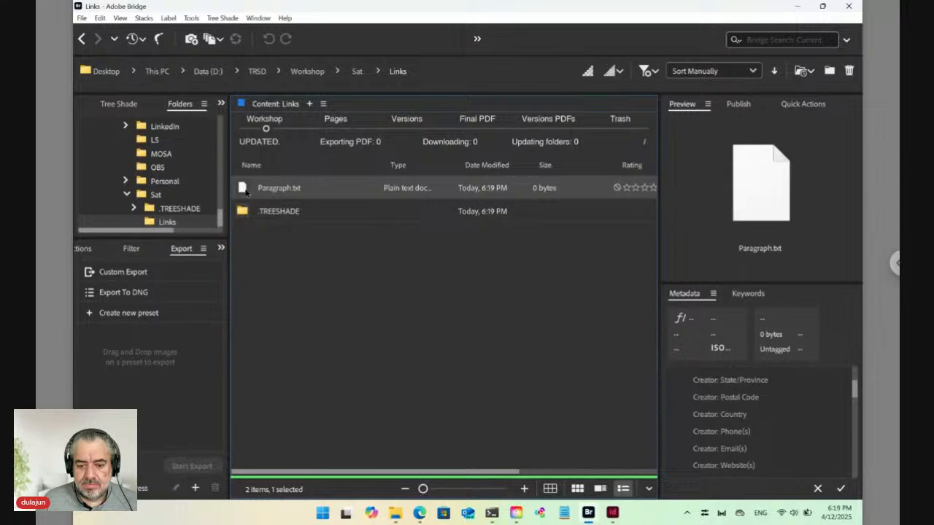
{"action": "left_click", "coordinate": [564, 513]}
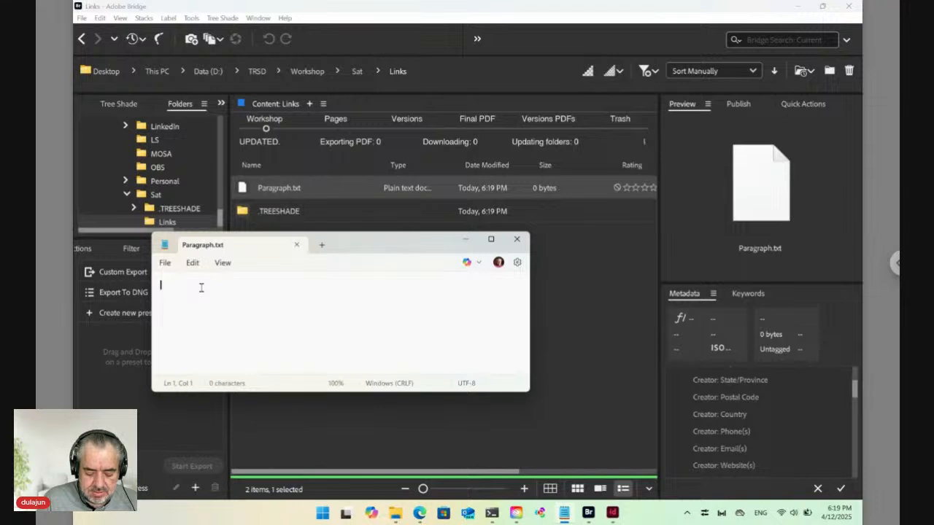
{"action": "type", "text": "Some "}
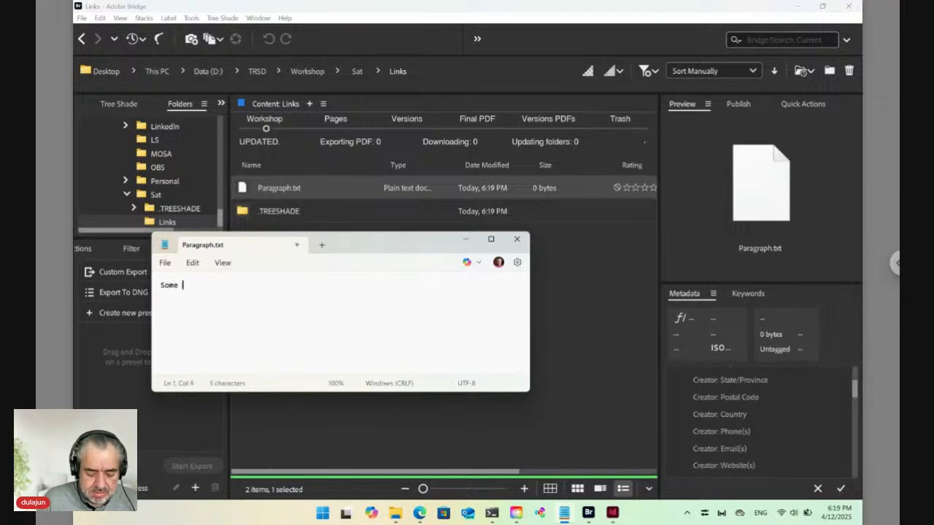
{"action": "type", "text": "text here."}
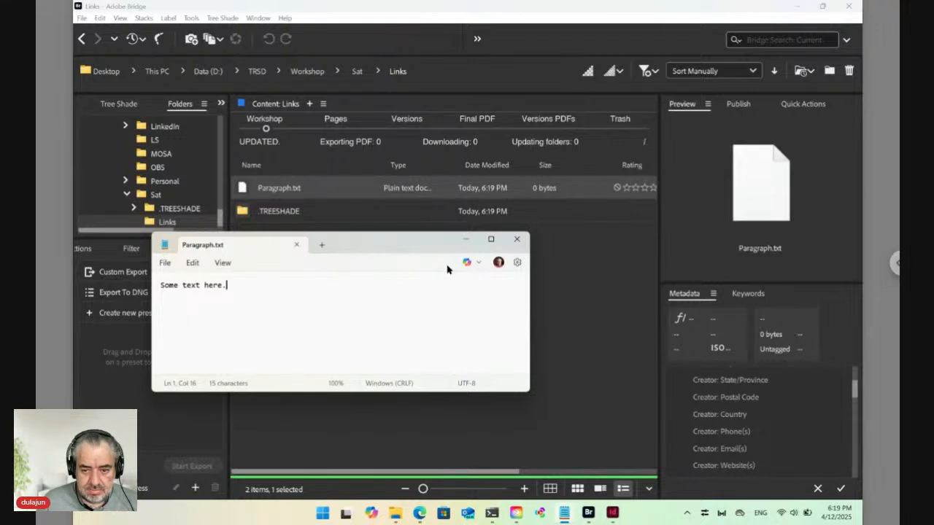
{"action": "left_click", "coordinate": [297, 245]}
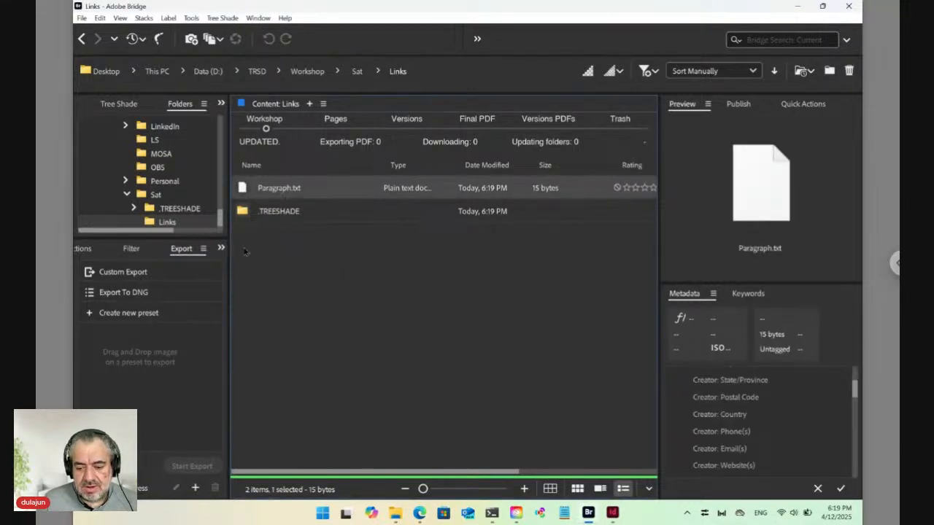
- Switch to InDesign, open the recent Layout.indd, and enable Create Links When Placing Text and Spreadsheet Files in the File Handling preferences
{"action": "left_click", "coordinate": [612, 512]}
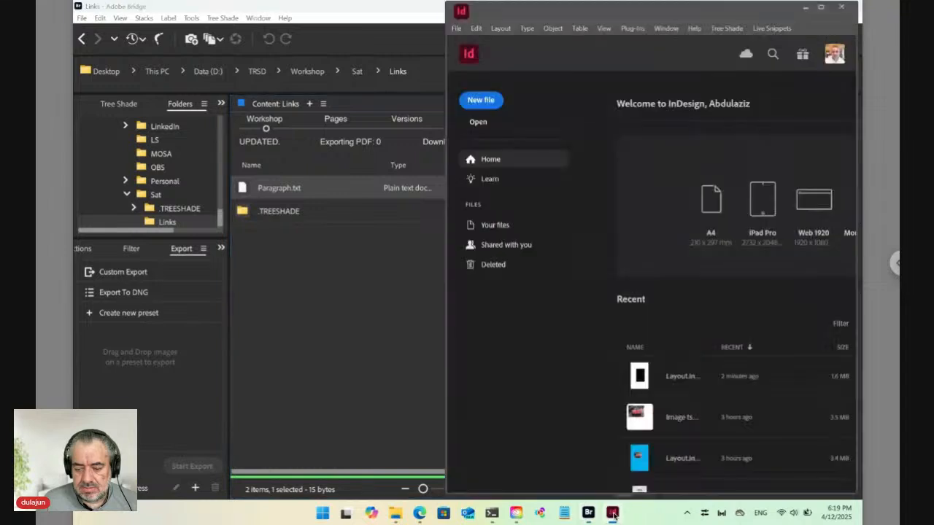
{"action": "left_click", "coordinate": [642, 377]}
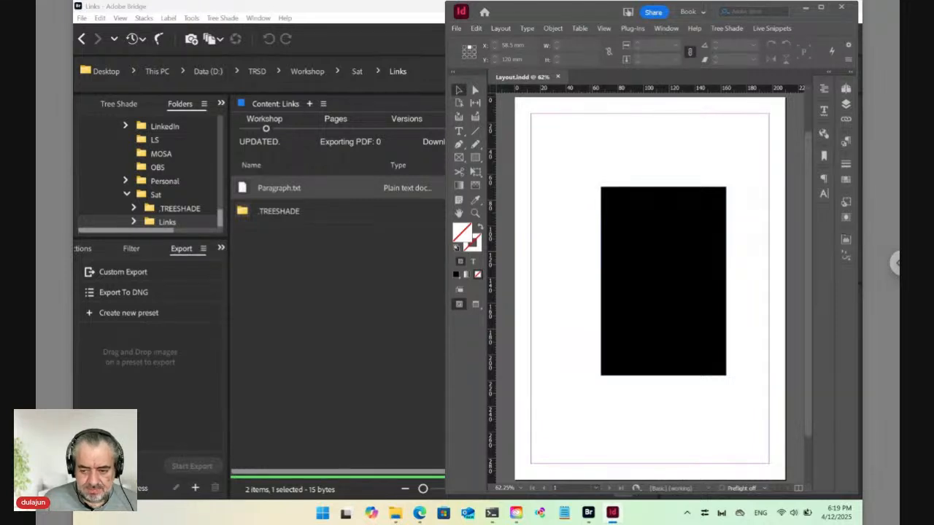
{"action": "key", "text": "ctrl+k"}
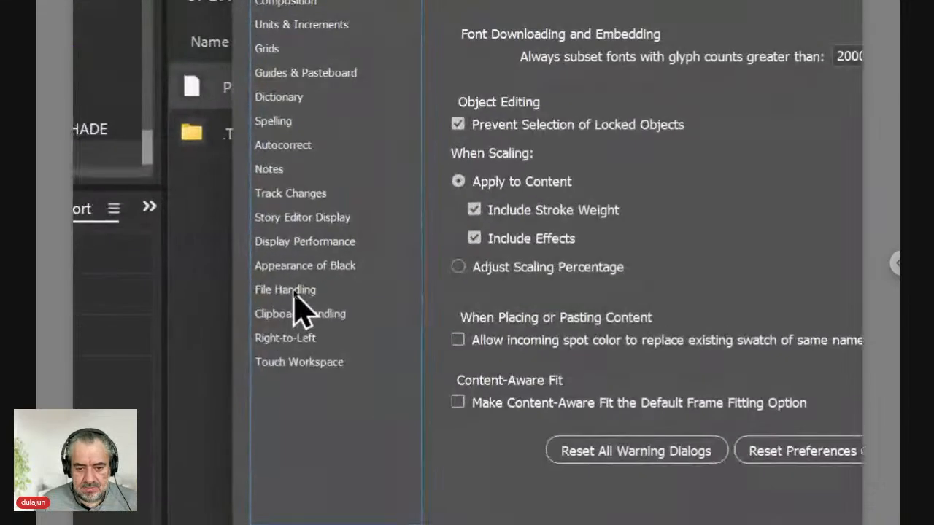
{"action": "left_click", "coordinate": [291, 290]}
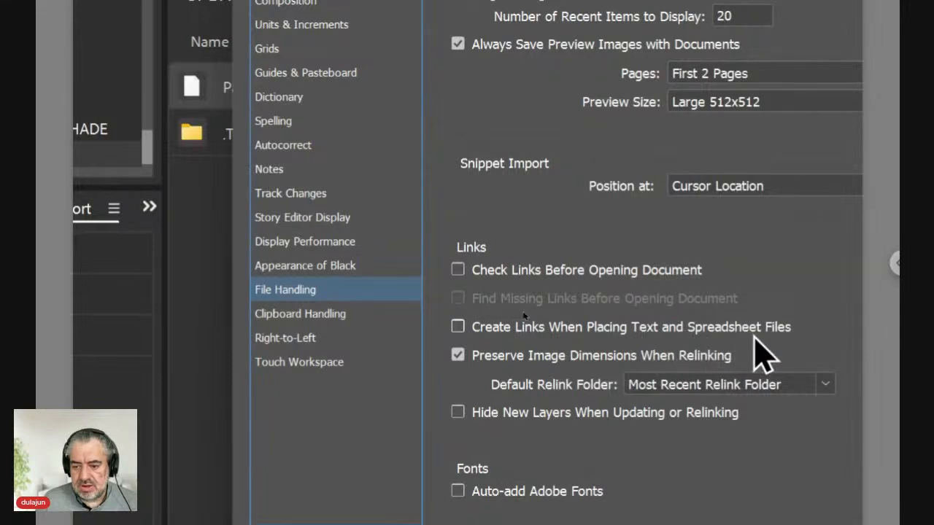
{"action": "left_click", "coordinate": [530, 328]}
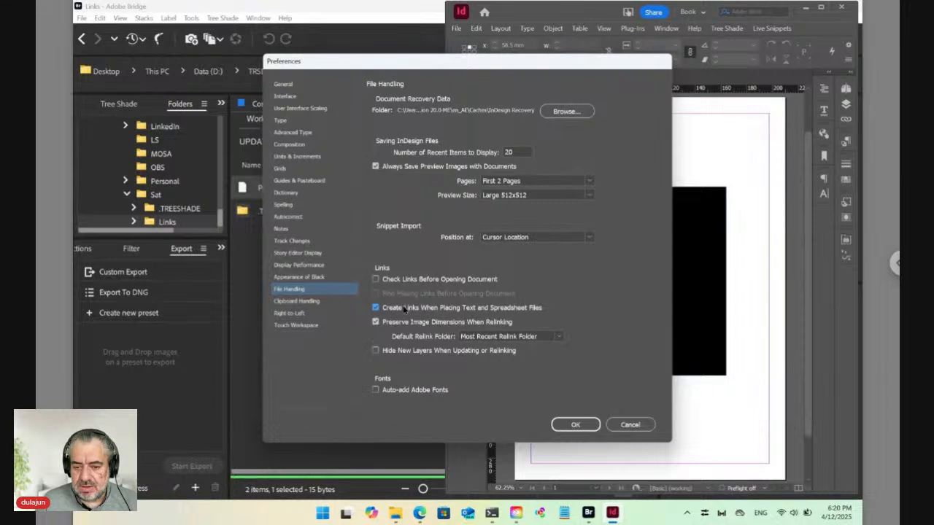
{"action": "left_click", "coordinate": [578, 425]}
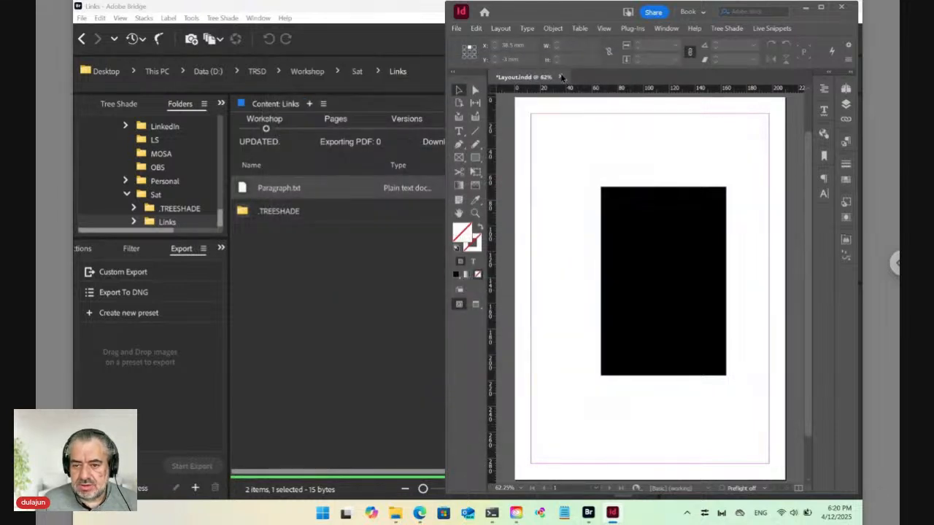
- Close Layout.indd and save its changes
{"action": "left_click", "coordinate": [560, 77]}
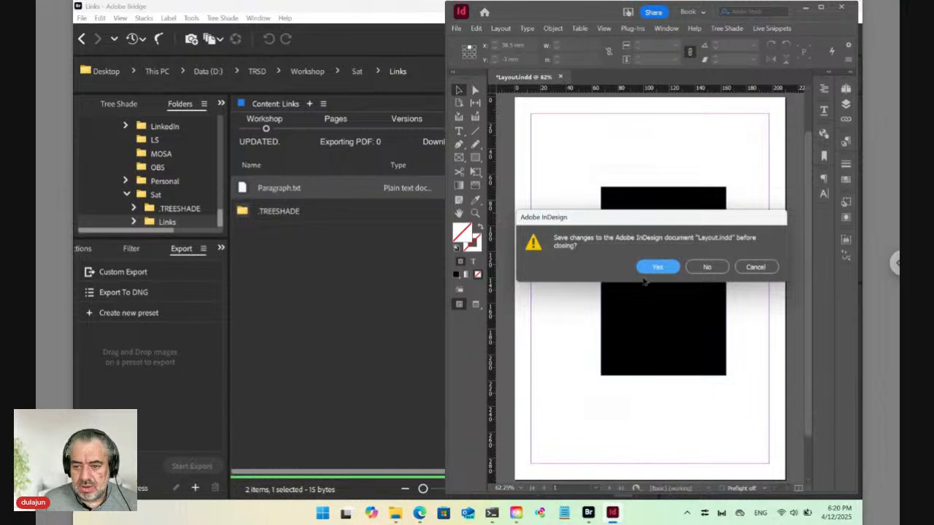
{"action": "left_click", "coordinate": [661, 269]}
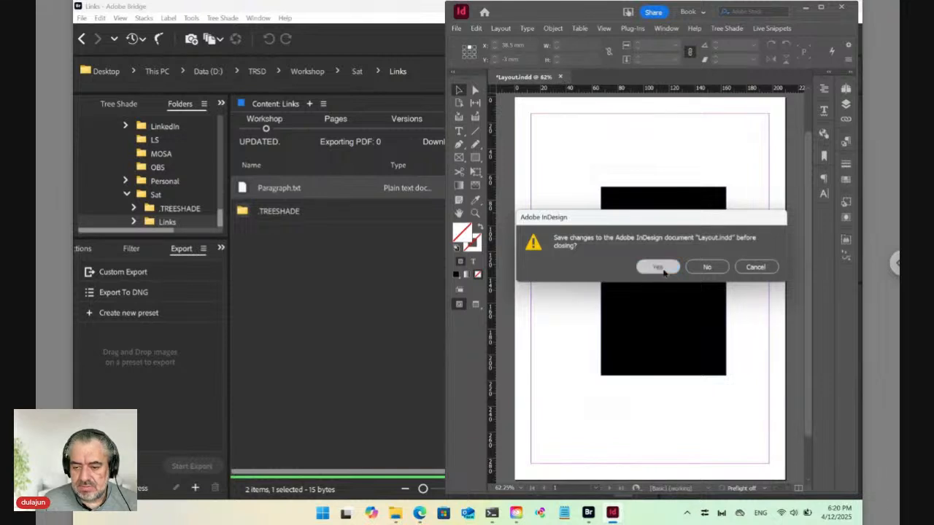
{"action": "left_click", "coordinate": [501, 294]}
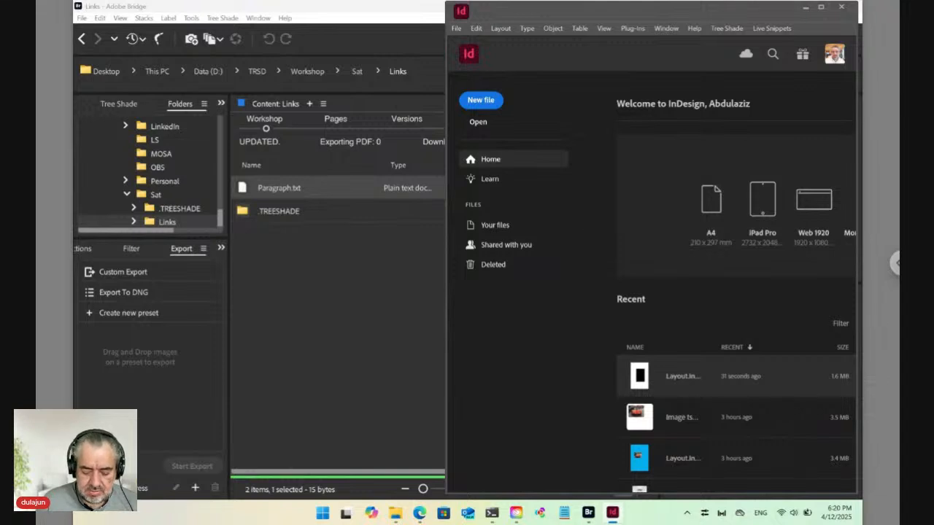
- With no document open, enable Create Links When Placing Text and Spreadsheet Files in the File Handling preferences as the default
{"action": "key", "text": "ctrl+k"}
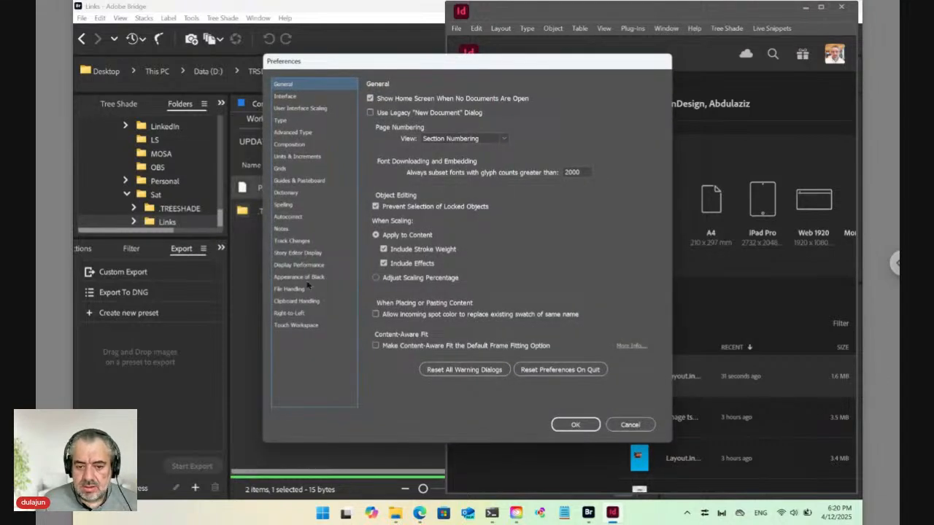
{"action": "left_click", "coordinate": [284, 289]}
{"action": "left_click", "coordinate": [422, 309]}
{"action": "left_click", "coordinate": [575, 425]}
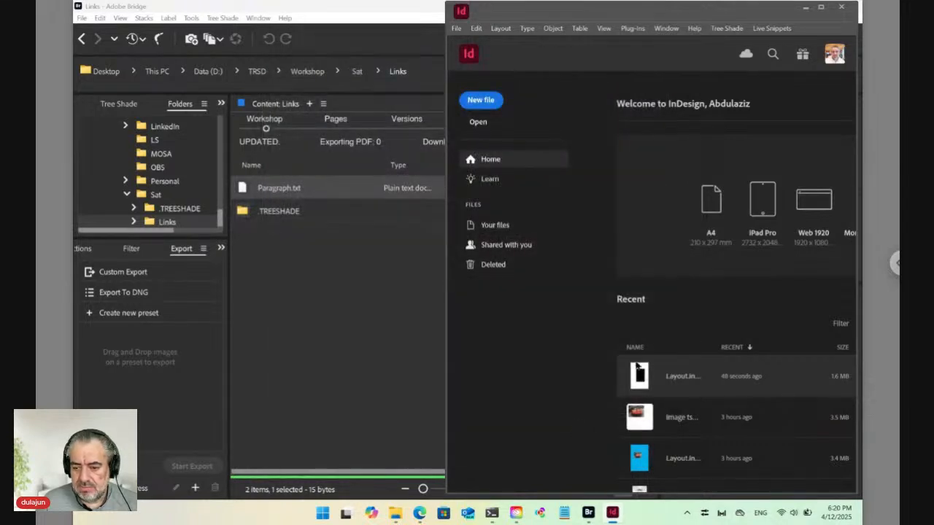
- Reopen Layout.indd and draw a text frame about 130 mm wide and 90 mm high from the page's upper-left margin corner
{"action": "left_click", "coordinate": [640, 378]}
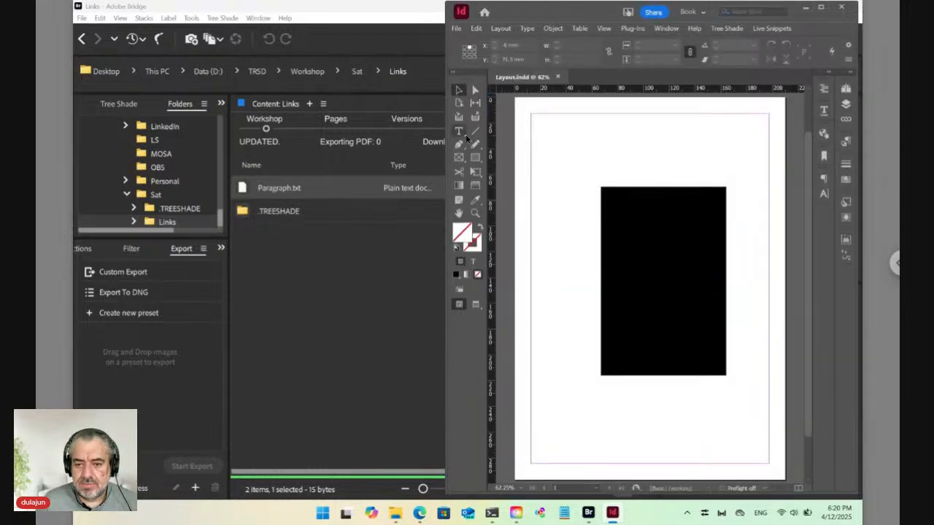
{"action": "key", "text": "t"}
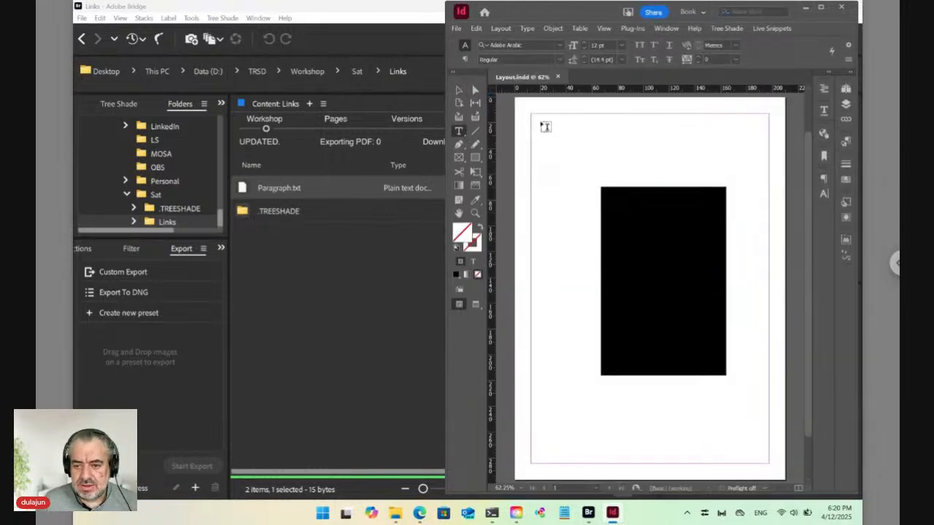
{"action": "left_click_drag", "start_coordinate": [537, 118], "coordinate": [705, 234]}
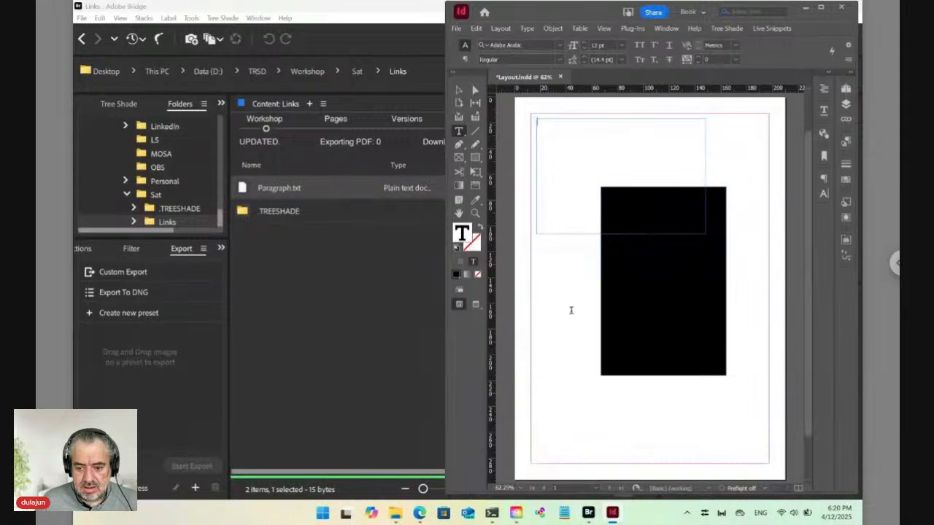
- Switch to Bridge, send Paragraph.txt to InDesign with the Place command, and place it in the new text frame
{"action": "left_click", "coordinate": [588, 513]}
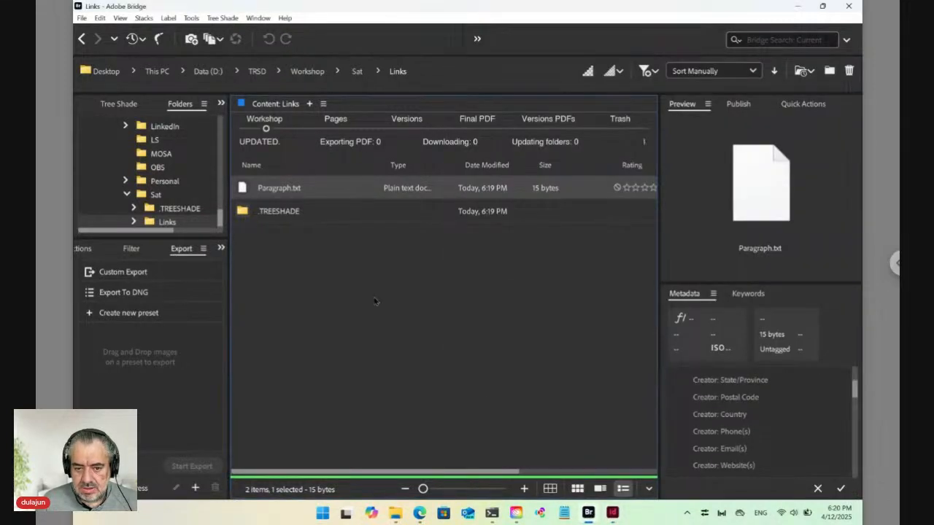
{"action": "right_click", "coordinate": [245, 189]}
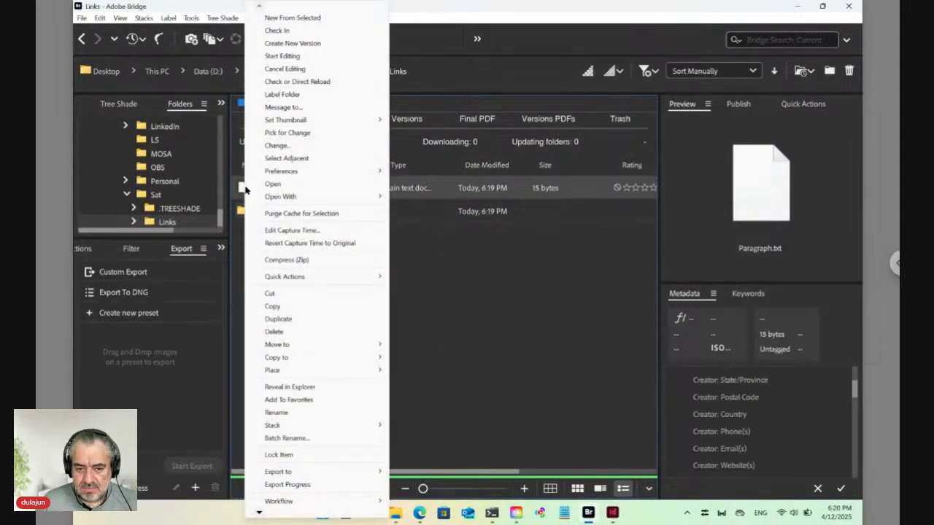
{"action": "mouse_move", "coordinate": [323, 375]}
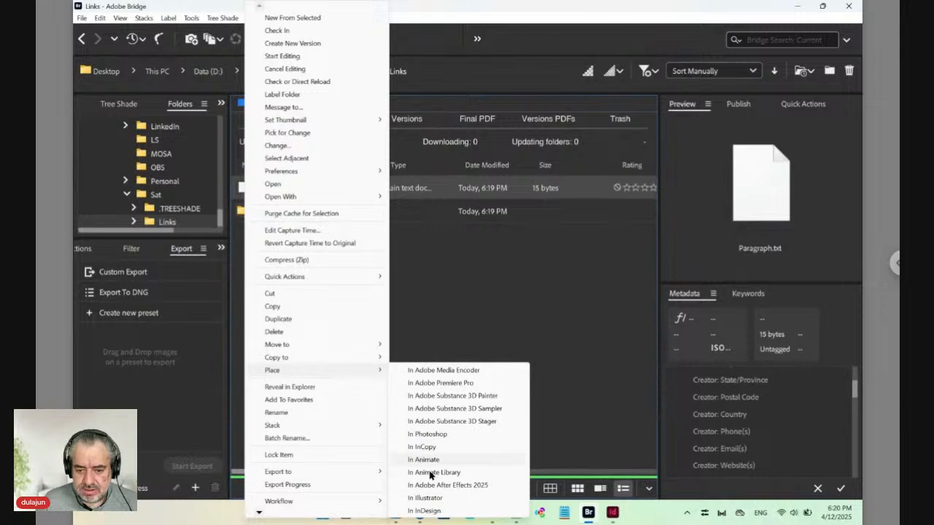
{"action": "left_click", "coordinate": [423, 511]}
{"action": "left_click", "coordinate": [605, 182]}
{"action": "left_click", "coordinate": [475, 213]}
{"action": "left_click_drag", "start_coordinate": [648, 105], "coordinate": [741, 151]}
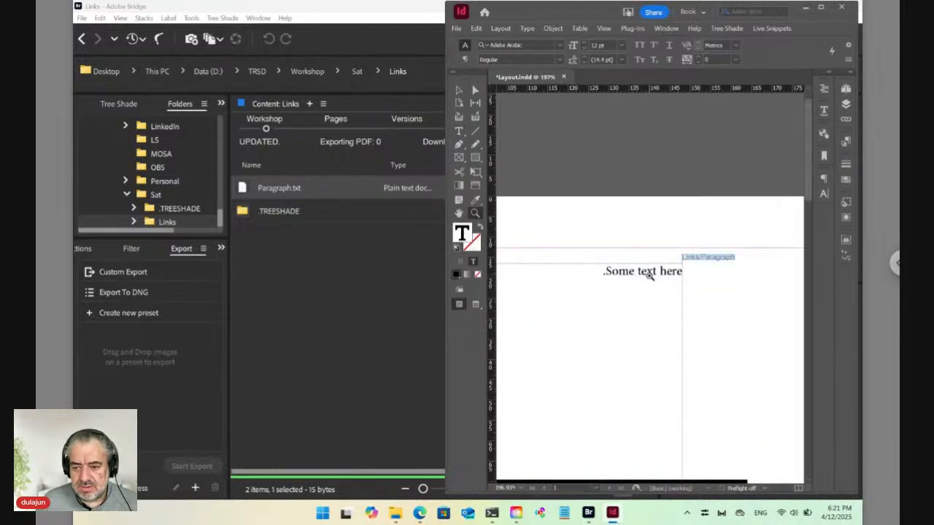
- Set the placed paragraph "Some text here." to left alignment and left-to-right direction
{"action": "left_click", "coordinate": [459, 132]}
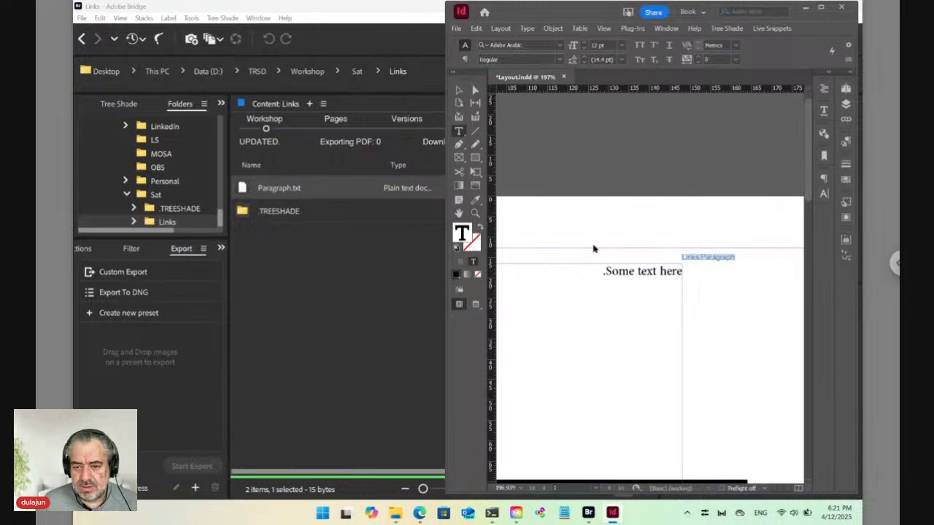
{"action": "left_click", "coordinate": [637, 271]}
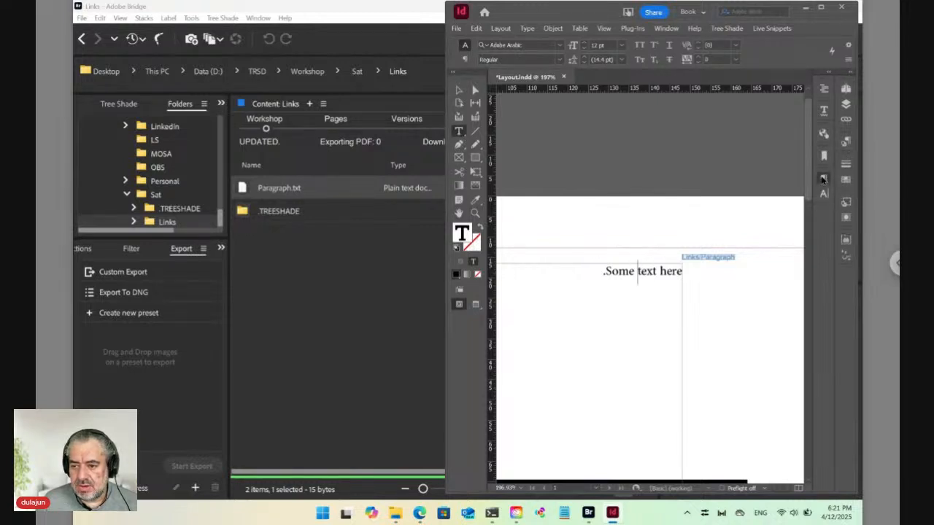
{"action": "left_click", "coordinate": [823, 179]}
{"action": "left_click", "coordinate": [690, 193]}
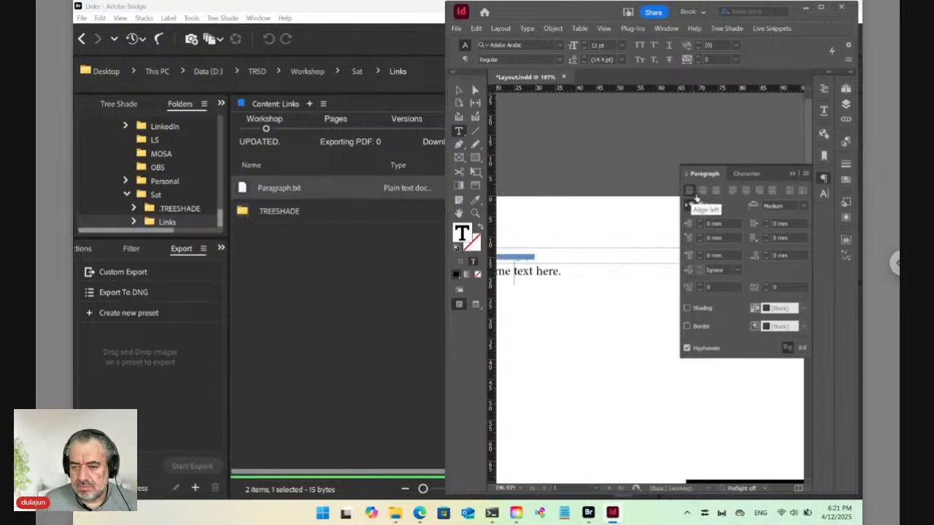
- Set the text formatting at the cursor to Adobe Arabic Bold at 30 pt
{"action": "left_click", "coordinate": [561, 45]}
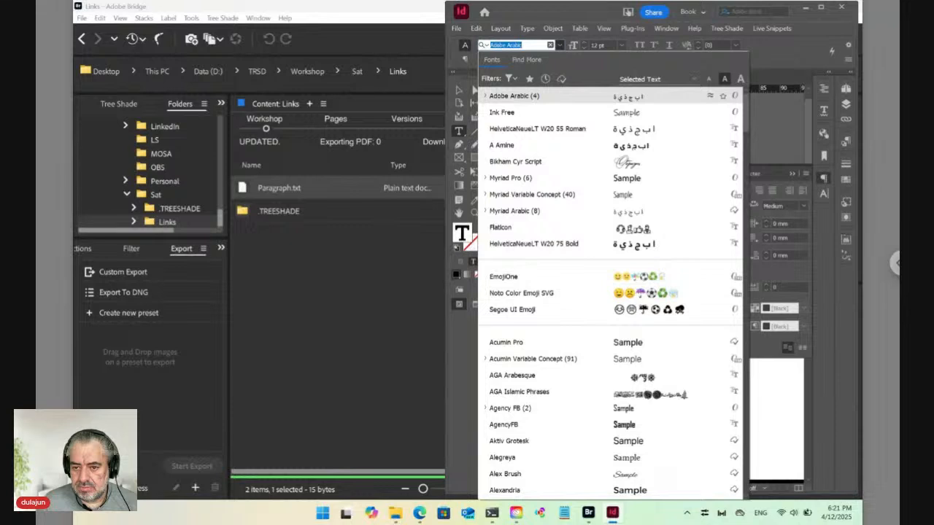
{"action": "left_click", "coordinate": [485, 96]}
{"action": "left_click", "coordinate": [503, 145]}
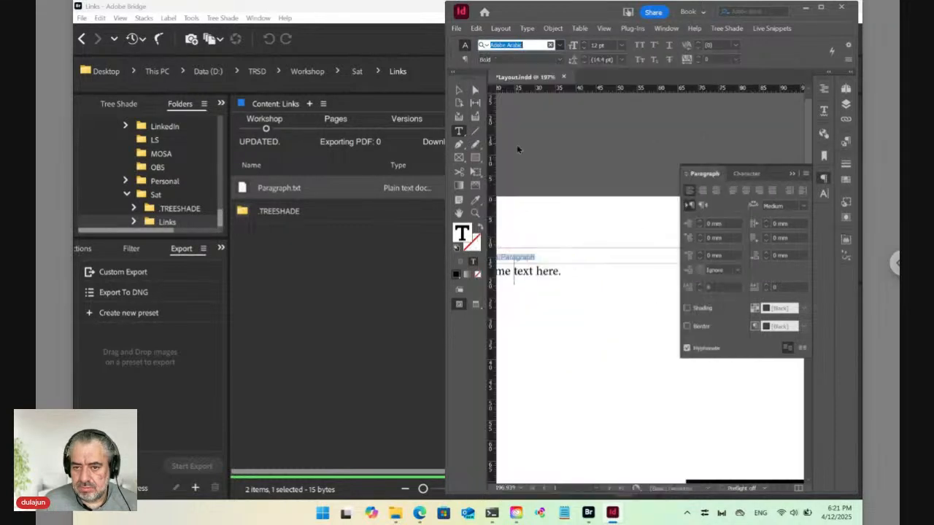
{"action": "left_click", "coordinate": [622, 47]}
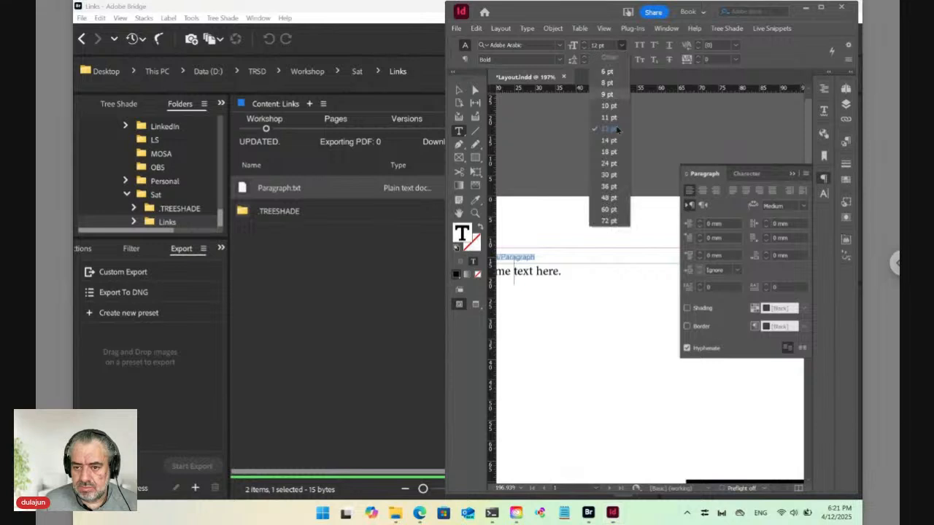
{"action": "left_click", "coordinate": [610, 175]}
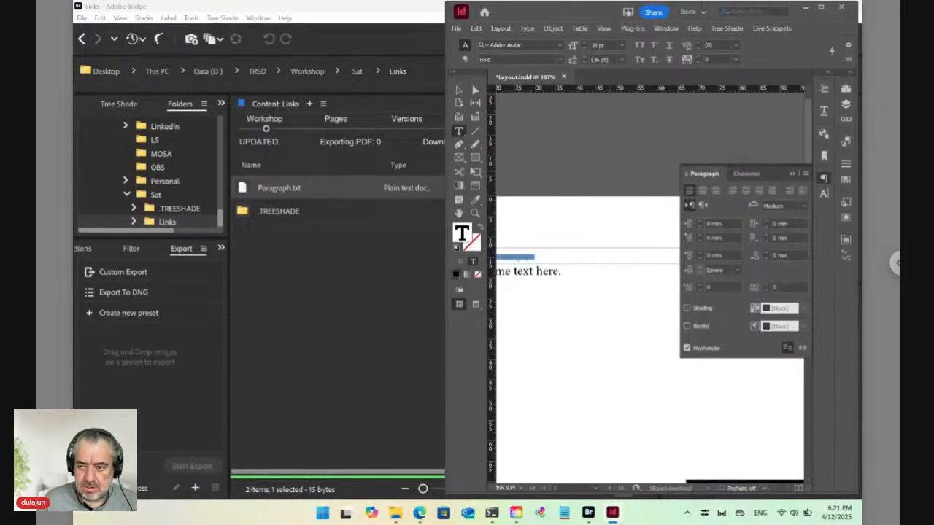
- Create a paragraph style named Body from the current formatting and apply it to the placed paragraph
{"action": "left_click", "coordinate": [844, 143]}
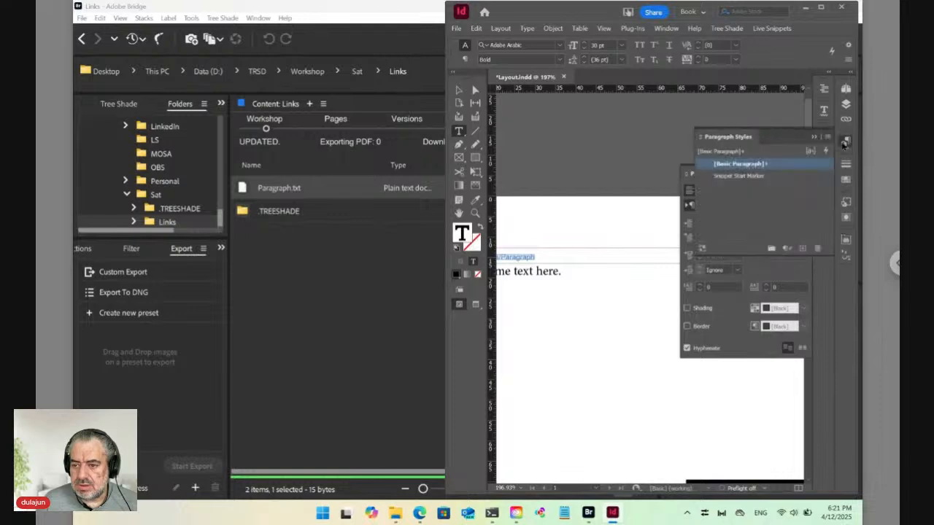
{"action": "left_click", "coordinate": [828, 139]}
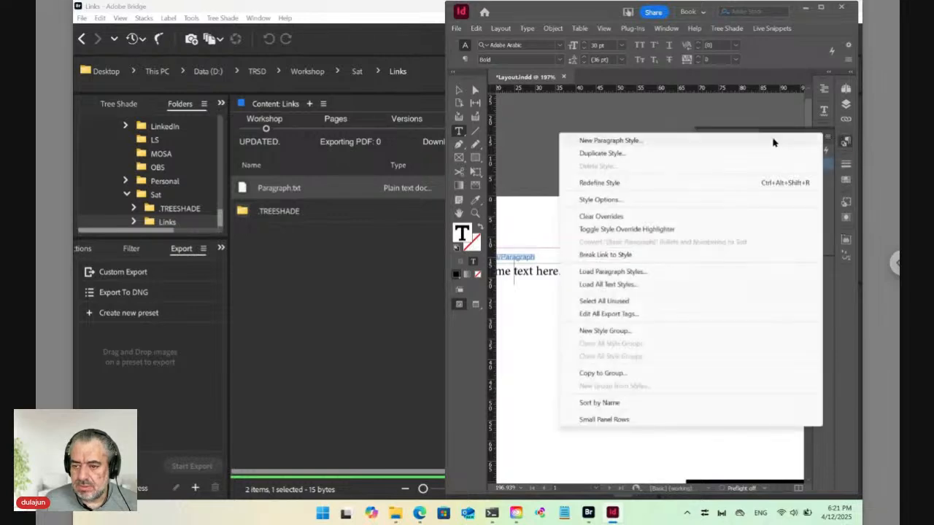
{"action": "left_click", "coordinate": [765, 143]}
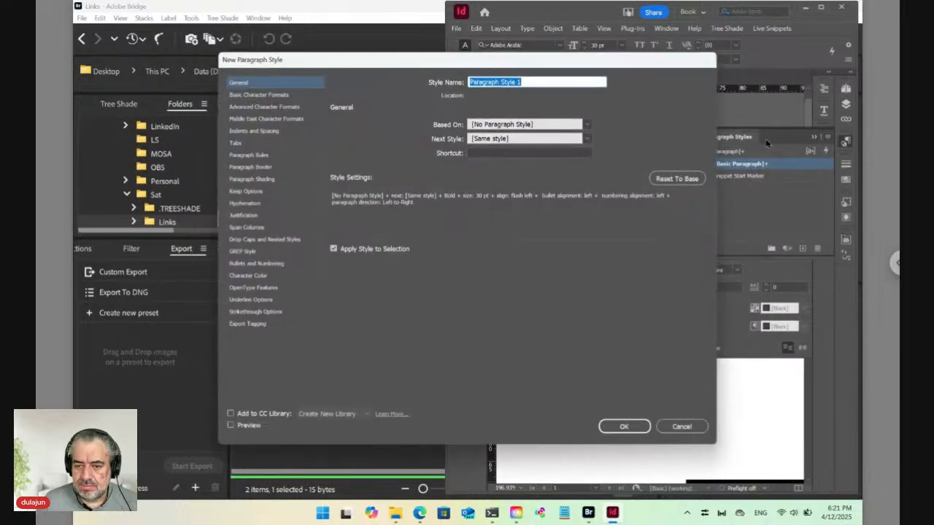
{"action": "type", "text": "Body"}
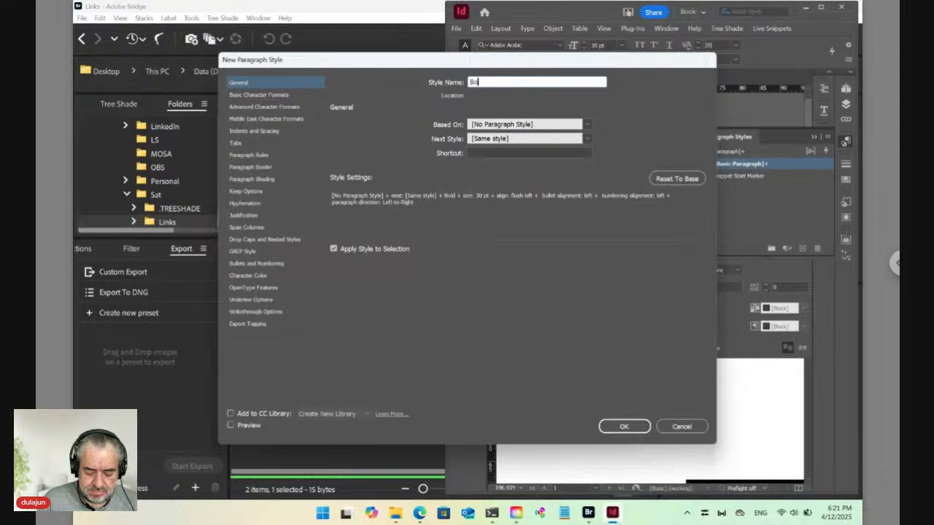
{"action": "left_click", "coordinate": [623, 426]}
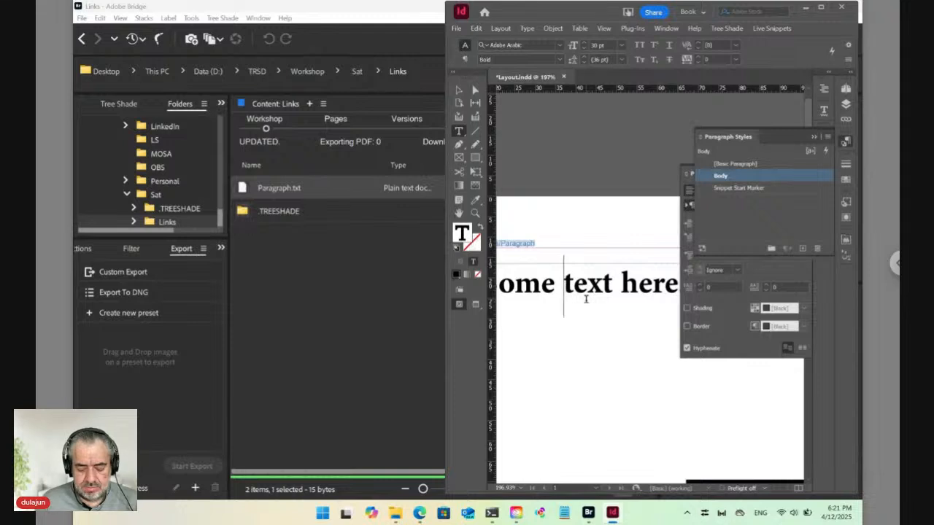
- Show the hidden characters around the placed text, and view the page in Preview mode
{"action": "key", "text": "ctrl+0"}
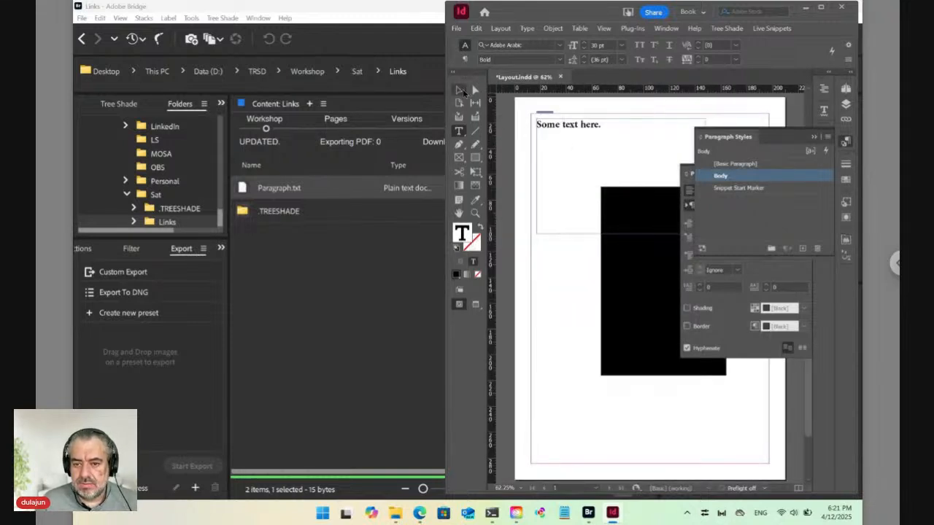
{"action": "left_click", "coordinate": [475, 213]}
{"action": "left_click_drag", "start_coordinate": [588, 133], "coordinate": [617, 148]}
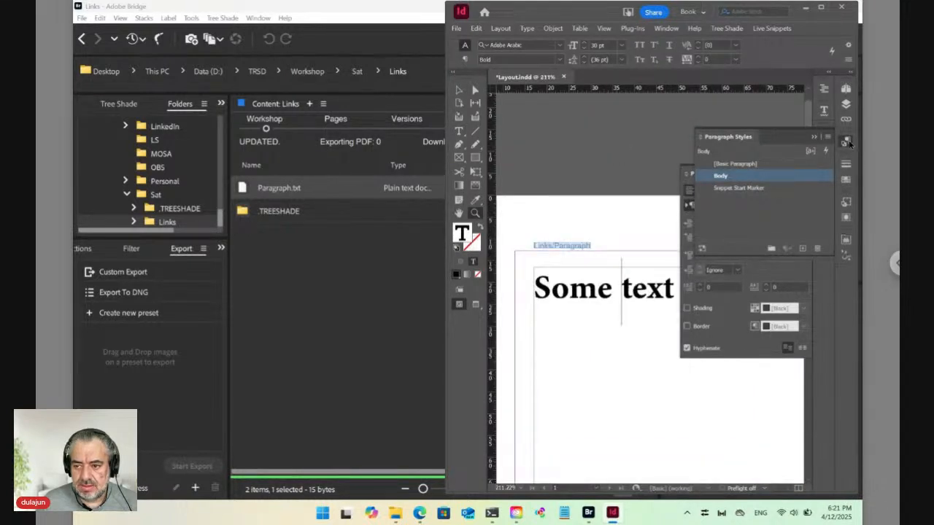
{"action": "left_click", "coordinate": [845, 141]}
{"action": "left_click", "coordinate": [823, 181]}
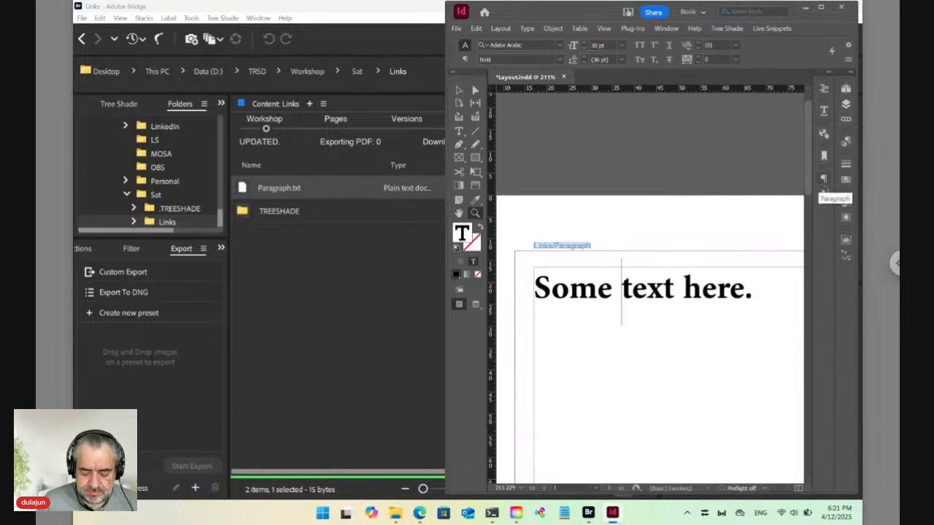
{"action": "key", "text": "ctrl+alt+i"}
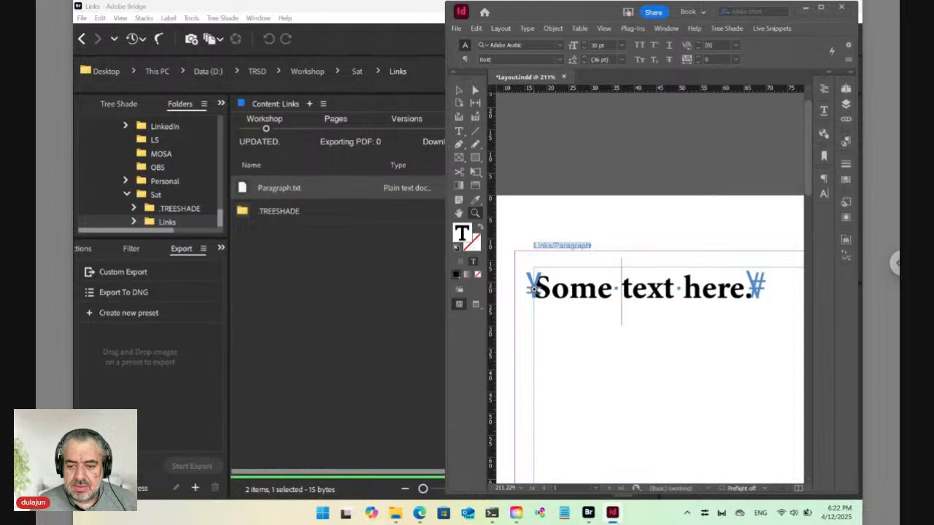
{"action": "key", "text": "Escape"}
{"action": "key", "text": "w"}
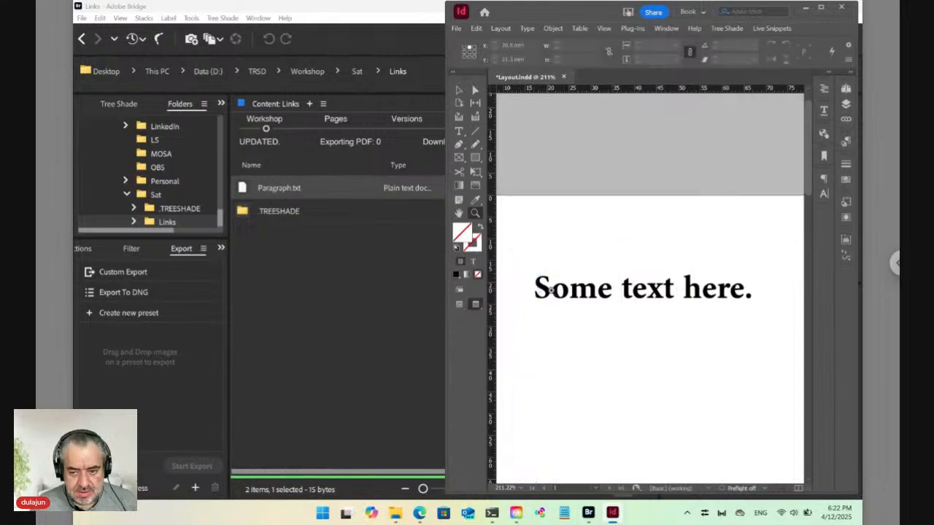
- Return the page to Normal view and select the content of the live snippet "Some text here."
{"action": "key", "text": "w"}
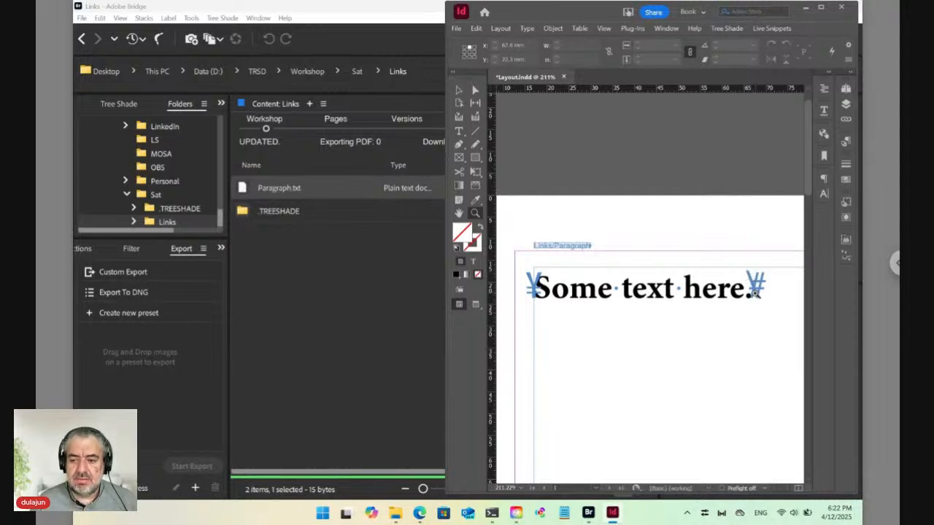
{"action": "left_click", "coordinate": [458, 131]}
{"action": "left_click", "coordinate": [654, 284]}
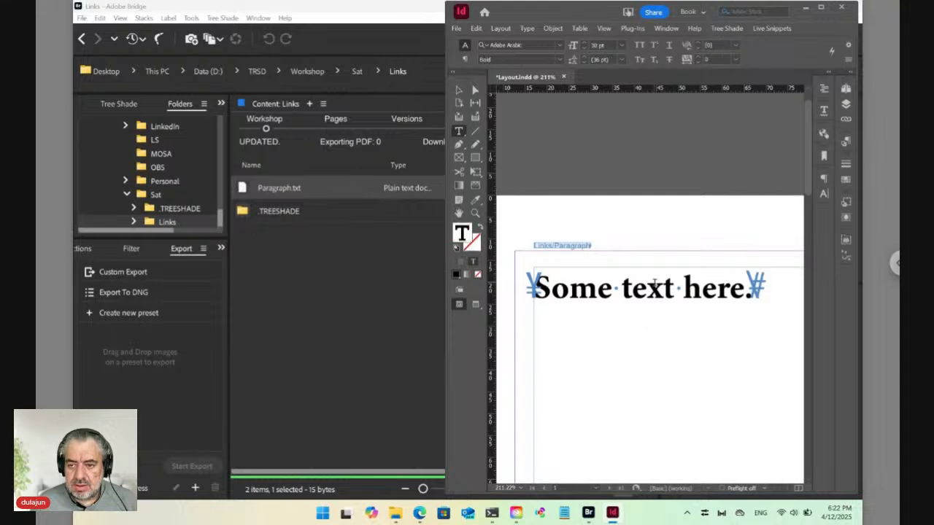
{"action": "left_click", "coordinate": [773, 29]}
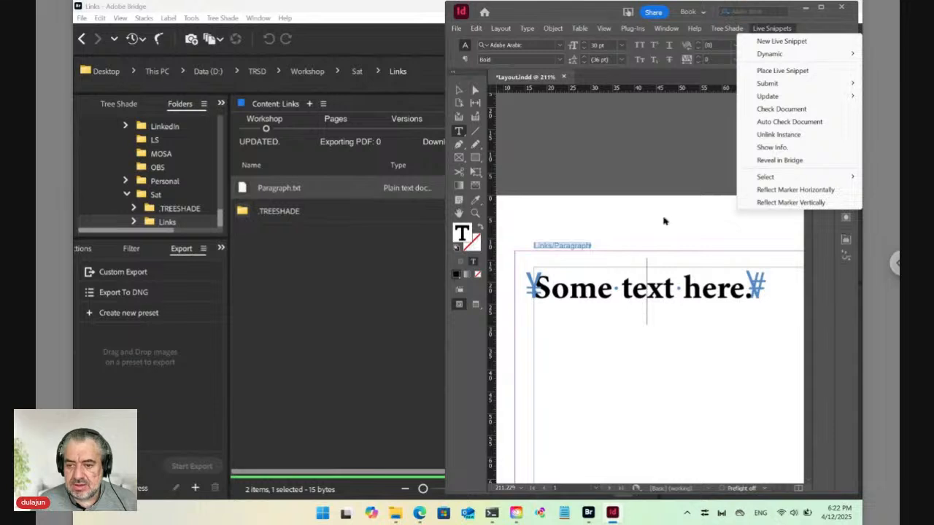
{"action": "mouse_move", "coordinate": [790, 98]}
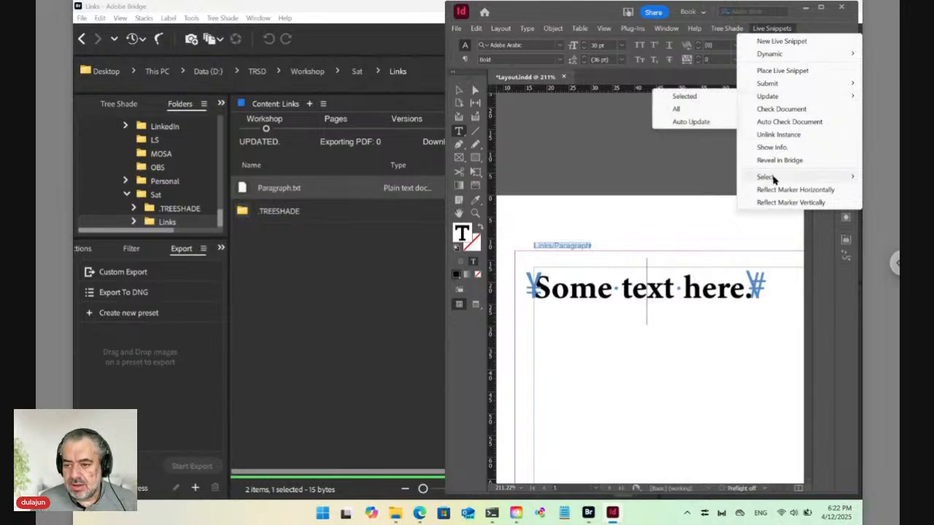
{"action": "mouse_move", "coordinate": [765, 178]}
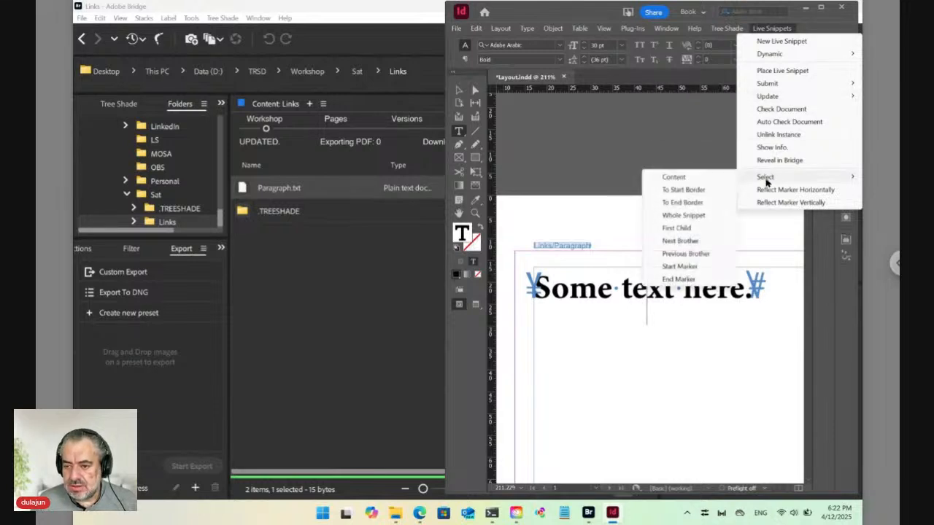
{"action": "left_click", "coordinate": [674, 177]}
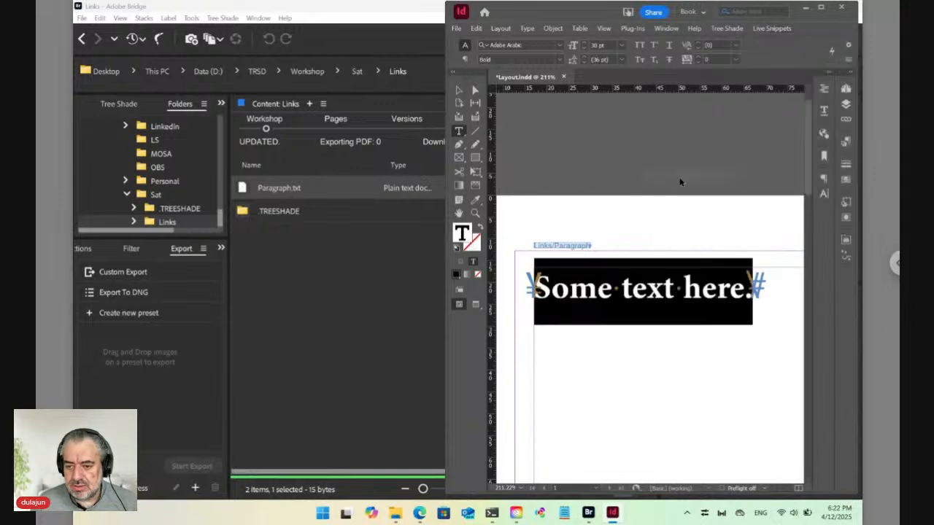
- Select the whole live snippet, including its start and end markers
{"action": "left_click", "coordinate": [773, 28]}
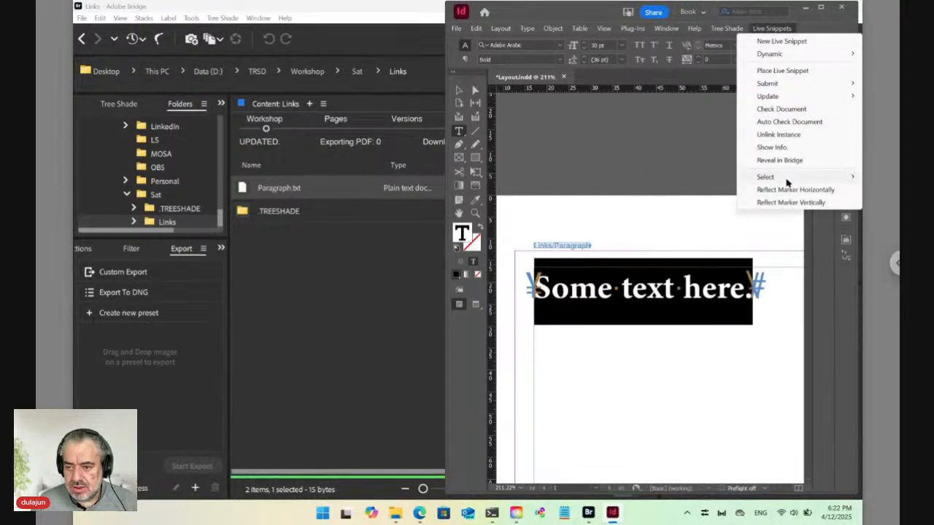
{"action": "mouse_move", "coordinate": [787, 181]}
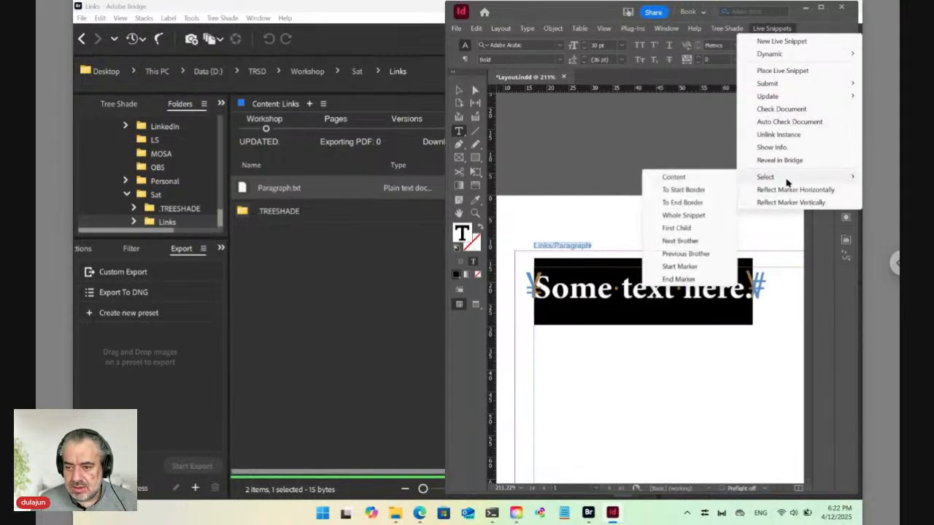
{"action": "left_click", "coordinate": [684, 216]}
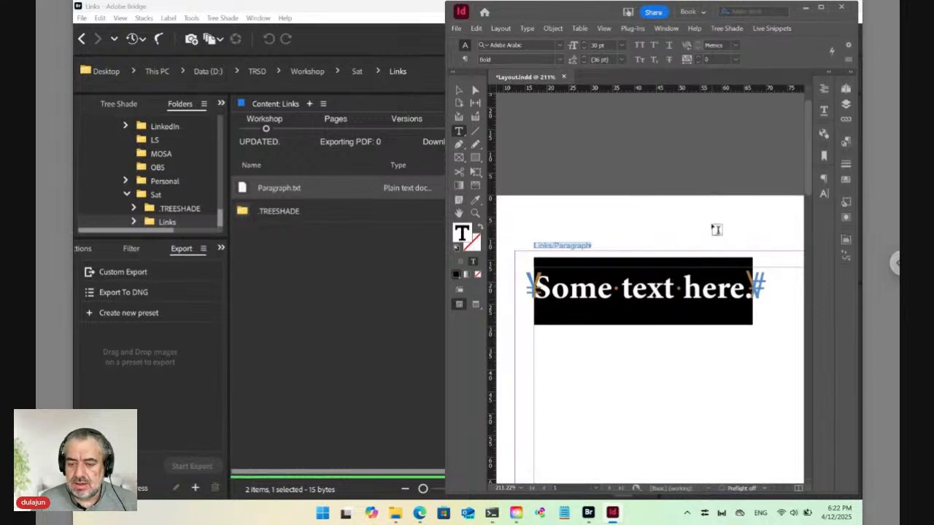
{"action": "left_click", "coordinate": [780, 29]}
{"action": "mouse_move", "coordinate": [775, 177]}
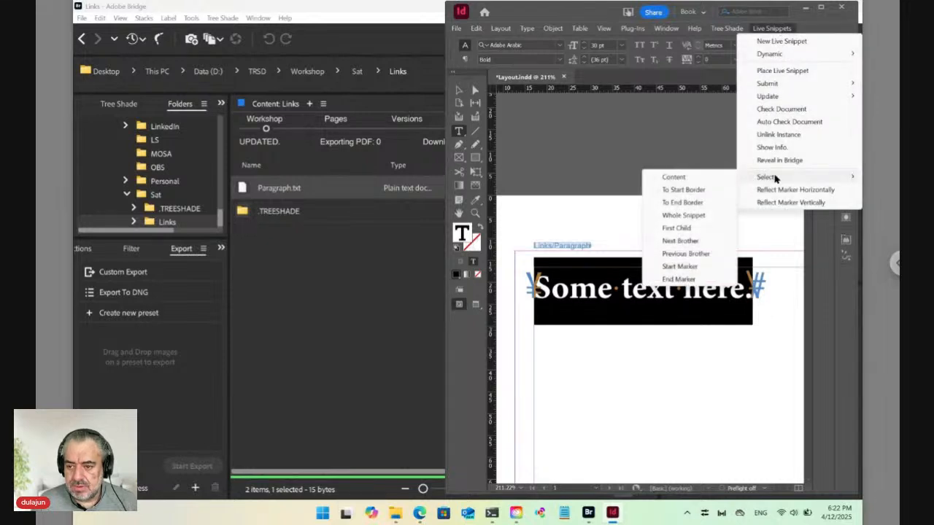
- Select from before the word "text" to the snippet's end border and replace that part with "more text."
{"action": "left_click", "coordinate": [615, 292]}
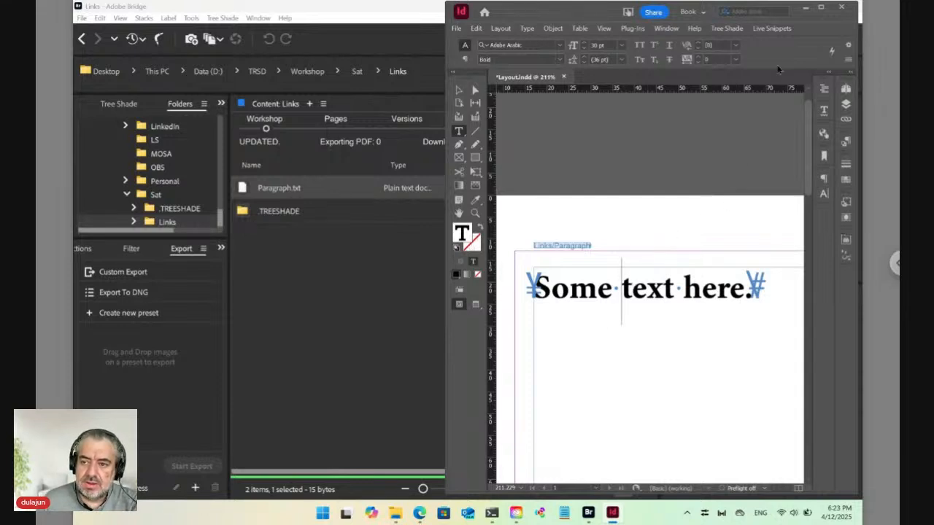
{"action": "left_click", "coordinate": [773, 29]}
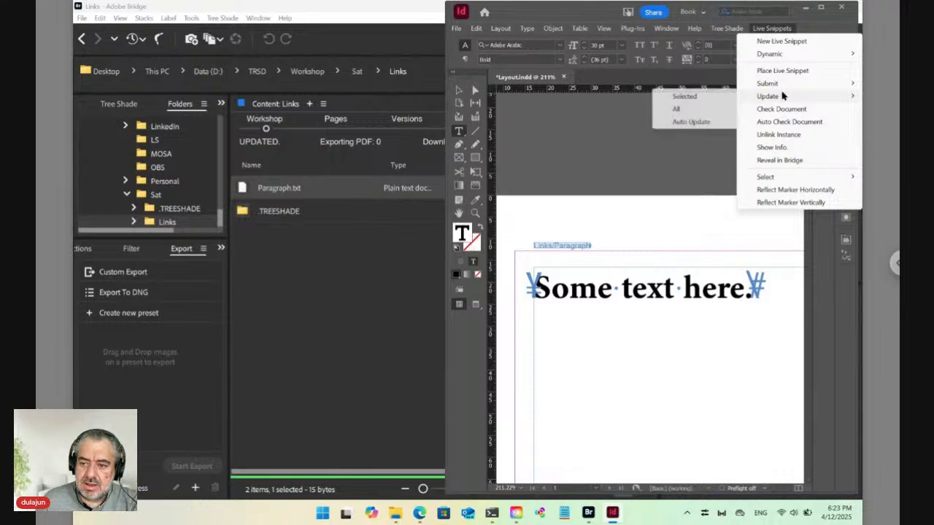
{"action": "mouse_move", "coordinate": [763, 182]}
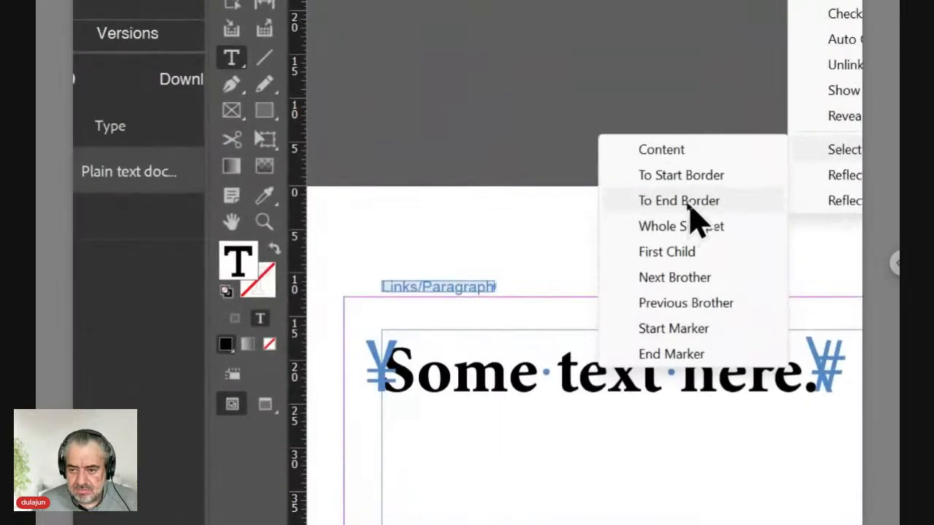
{"action": "left_click", "coordinate": [687, 204]}
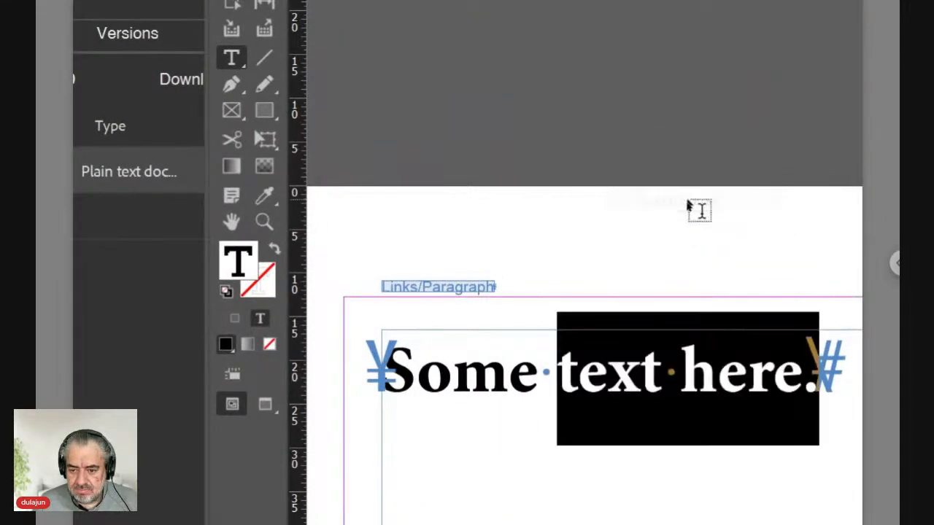
{"action": "key", "text": "BackSpace"}
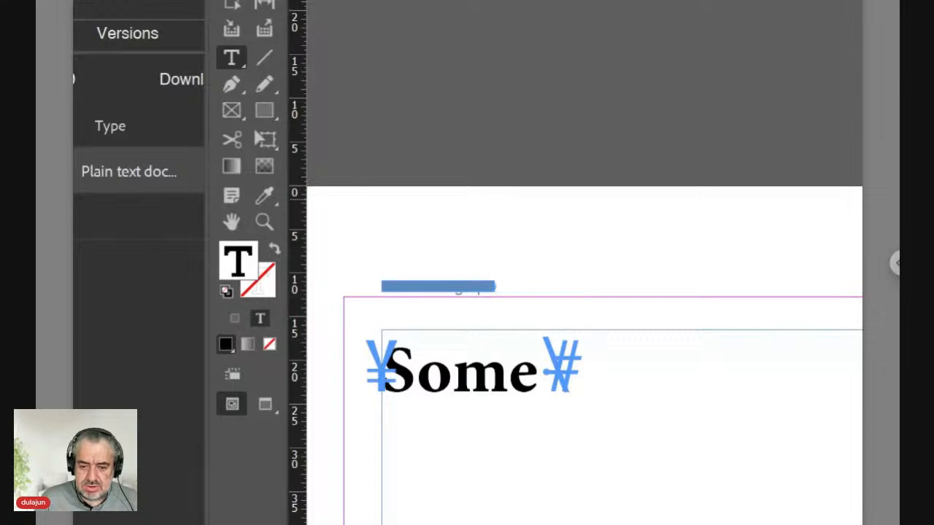
{"action": "type", "text": "more"}
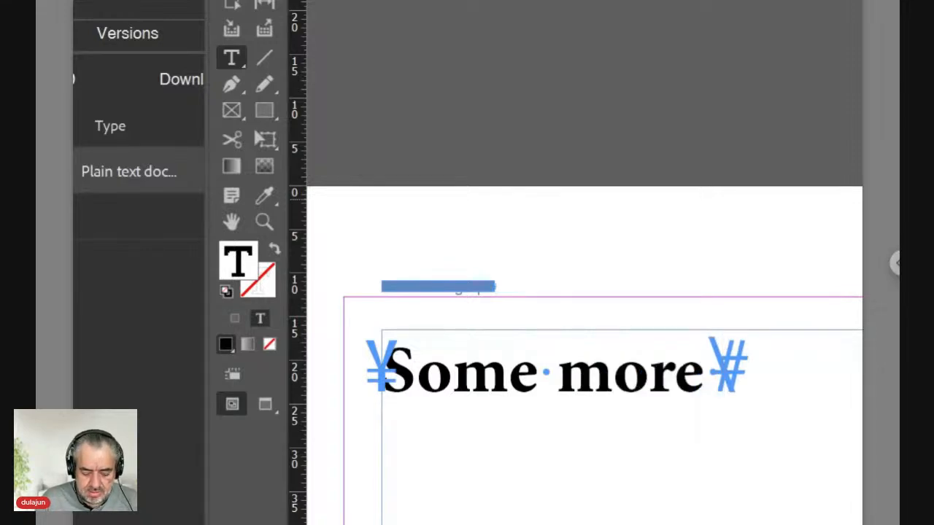
{"action": "type", "text": " text"}
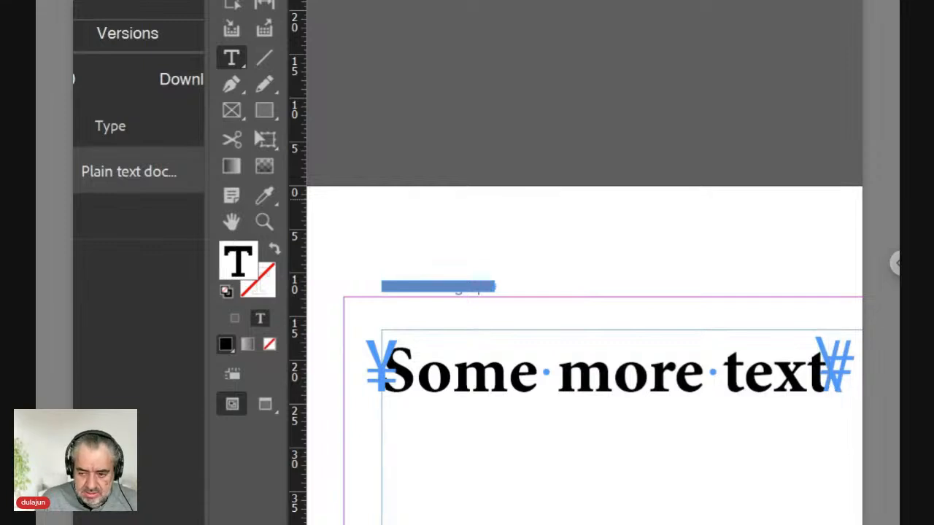
{"action": "type", "text": "."}
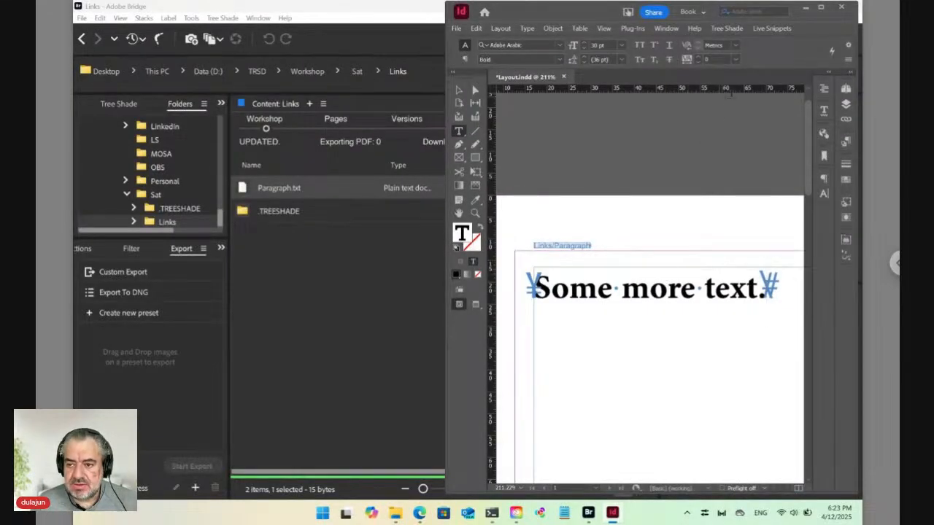
- Submit the selected live snippet with its edited text
{"action": "left_click", "coordinate": [772, 28]}
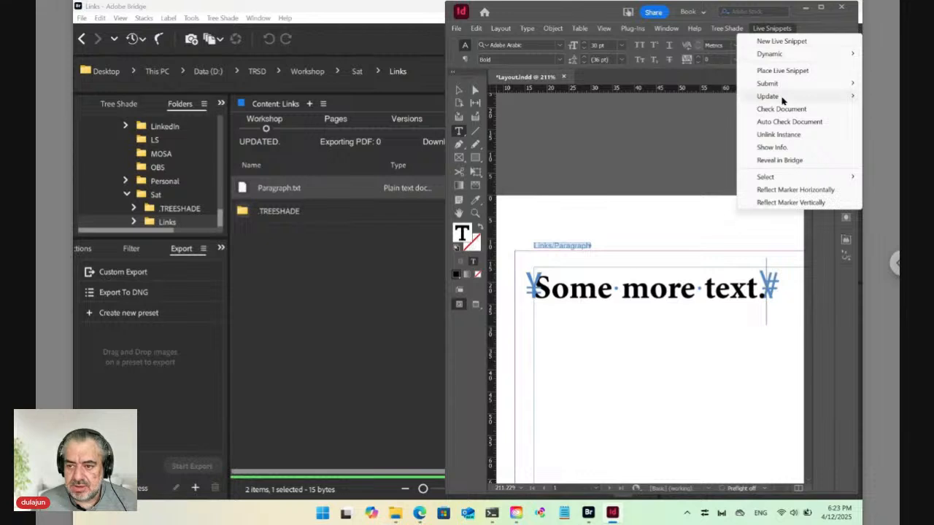
{"action": "mouse_move", "coordinate": [783, 85]}
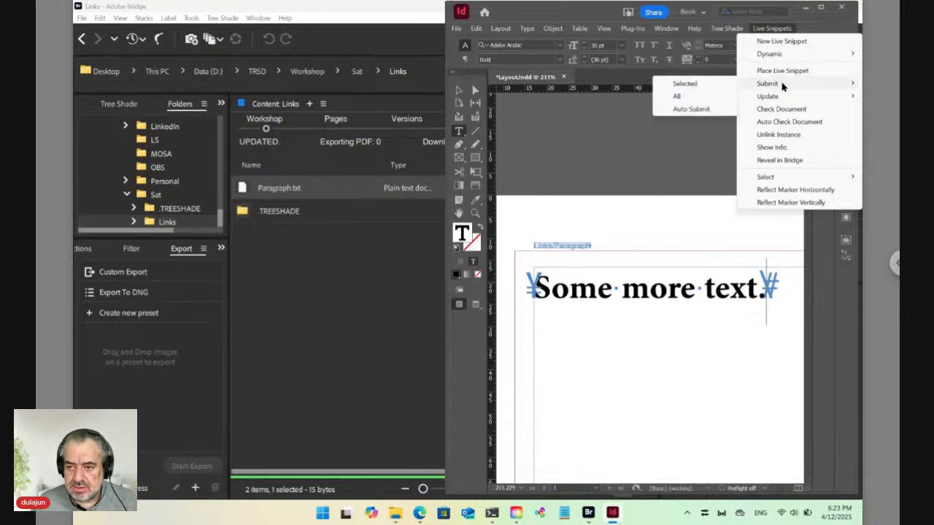
{"action": "left_click", "coordinate": [690, 83]}
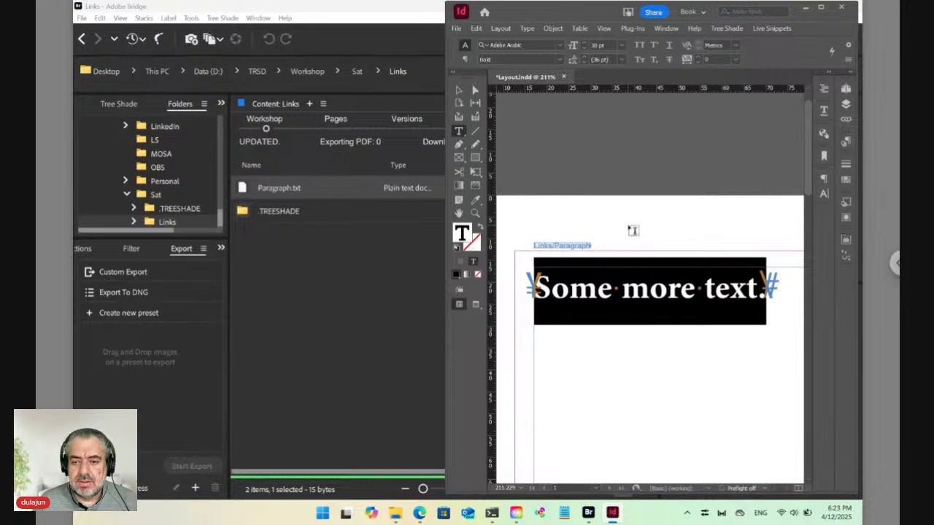
- Move the text frame onto the black rectangle and shrink it to fit inside the rectangle
{"action": "key", "text": "ctrl+0"}
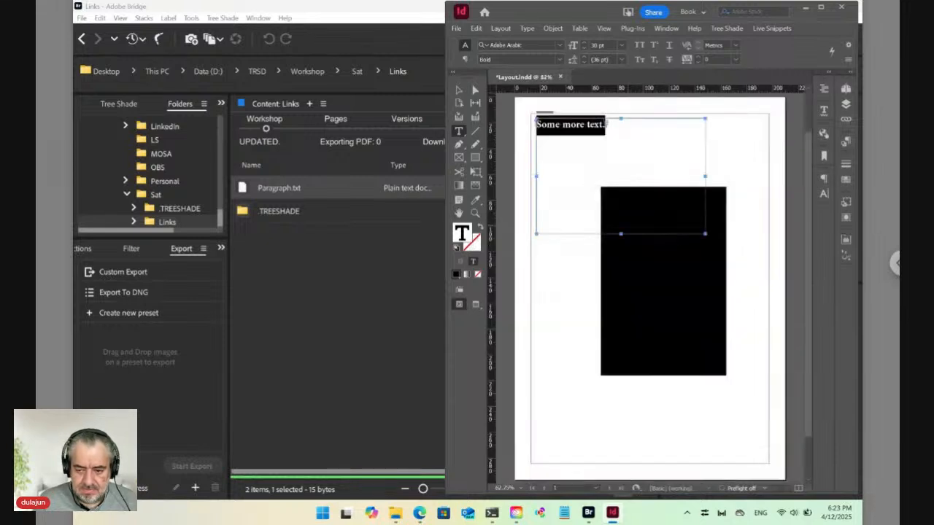
{"action": "key", "text": "Escape"}
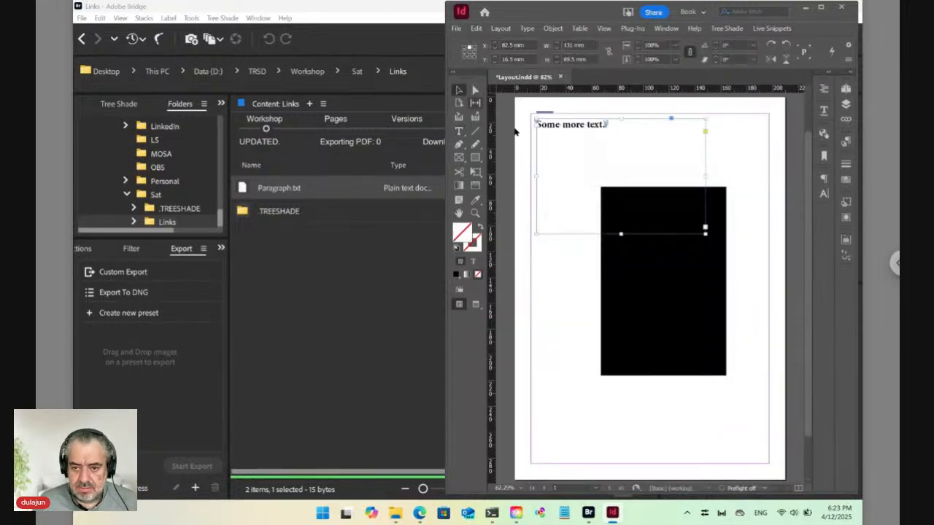
{"action": "left_click_drag", "start_coordinate": [594, 149], "coordinate": [676, 268]}
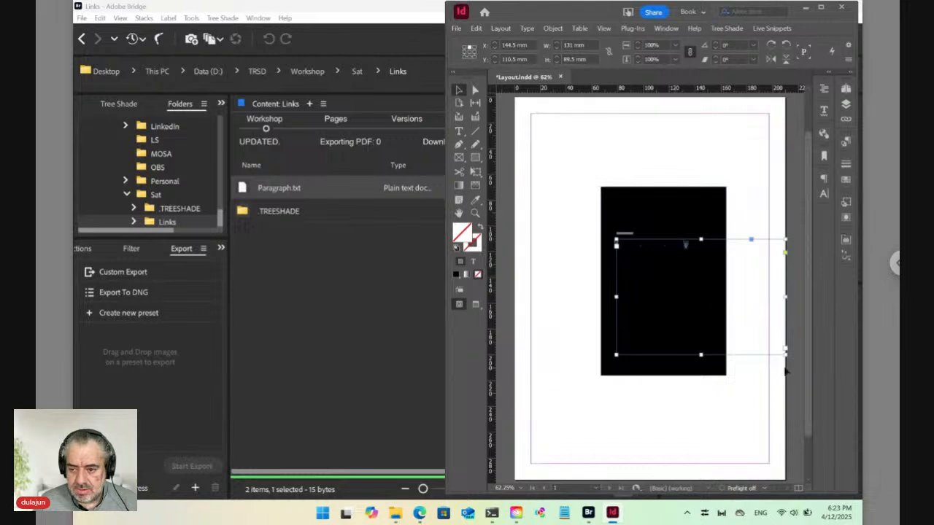
{"action": "left_click_drag", "start_coordinate": [734, 349], "coordinate": [713, 346]}
- Set the snippet text's fill colour to [Paper], and check in the layout
{"action": "double_click", "coordinate": [640, 248]}
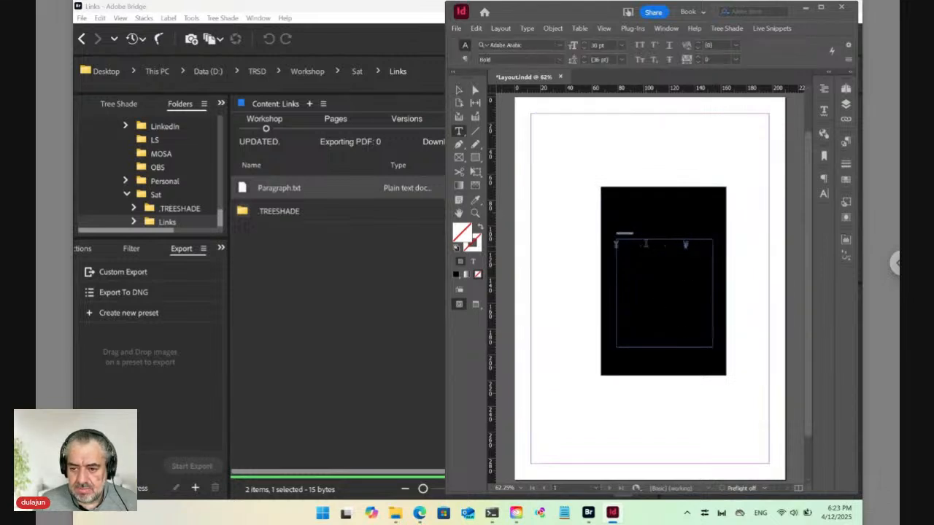
{"action": "left_click", "coordinate": [845, 184]}
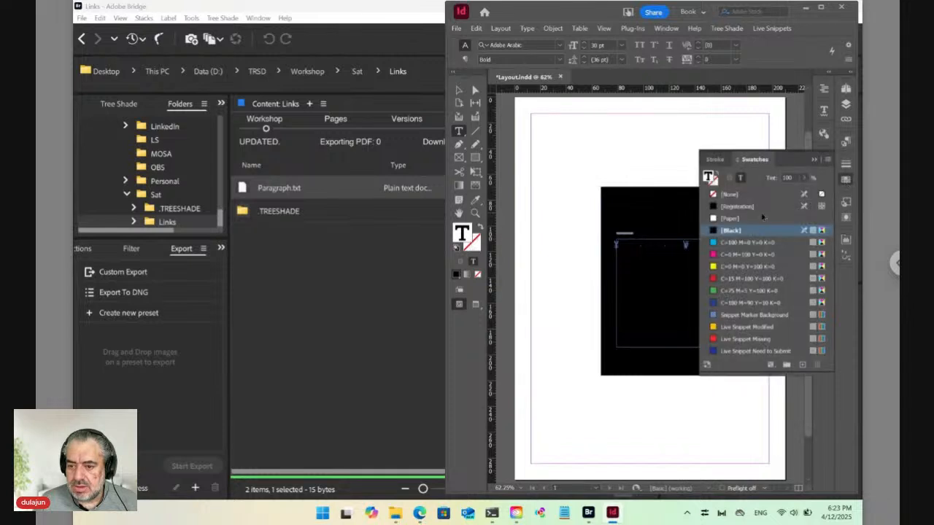
{"action": "left_click", "coordinate": [746, 218]}
{"action": "left_click", "coordinate": [845, 184]}
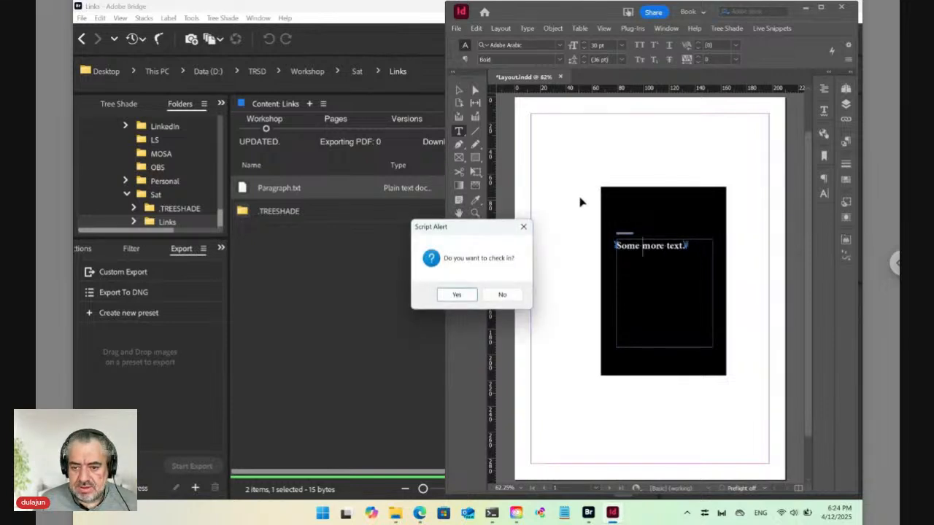
{"action": "left_click", "coordinate": [458, 295]}
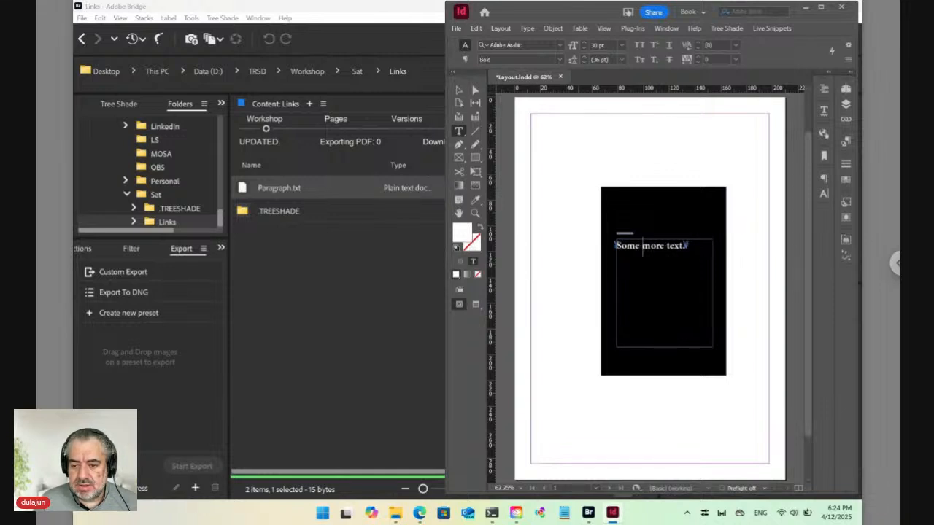
- View the ver01 Layout.pdf preview in Bridge, and reload the Sat template page in the Edge browser
{"action": "key", "text": "alt+Tab"}
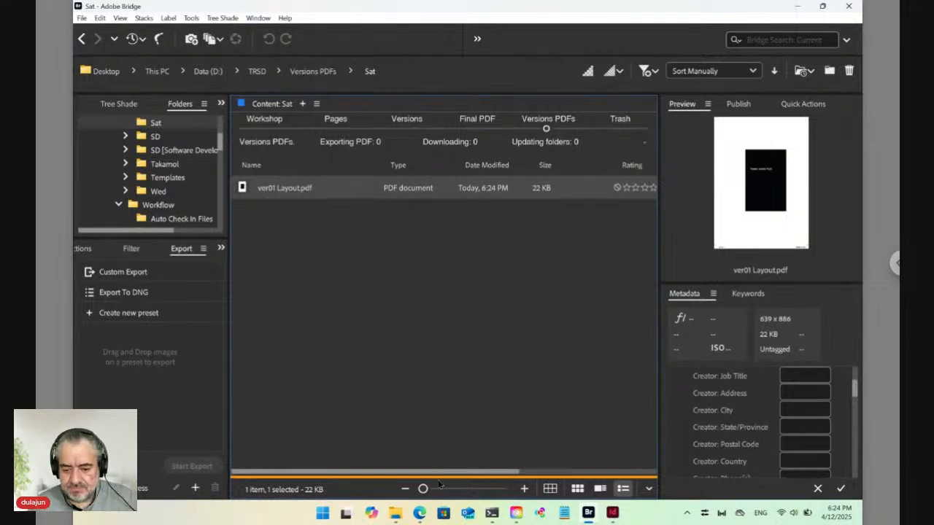
{"action": "left_click", "coordinate": [420, 515]}
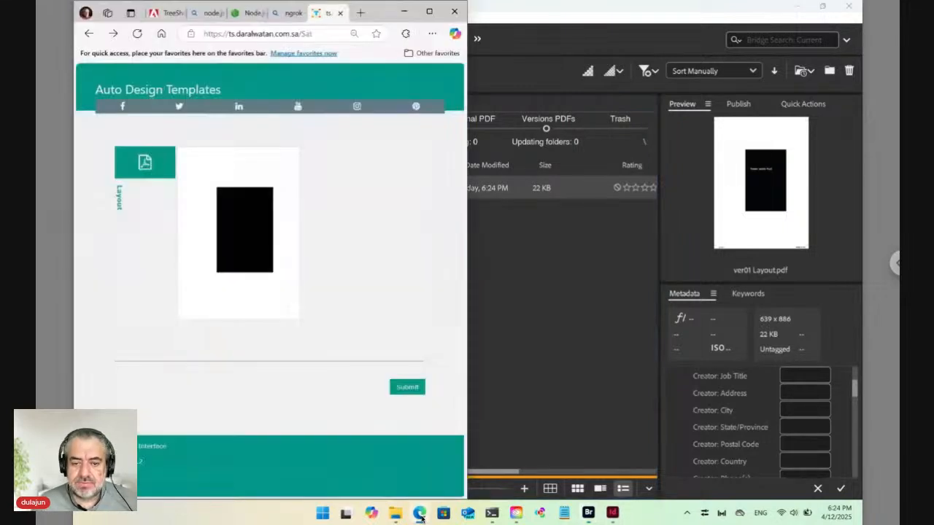
{"action": "left_click", "coordinate": [245, 33]}
{"action": "key", "text": "Return"}
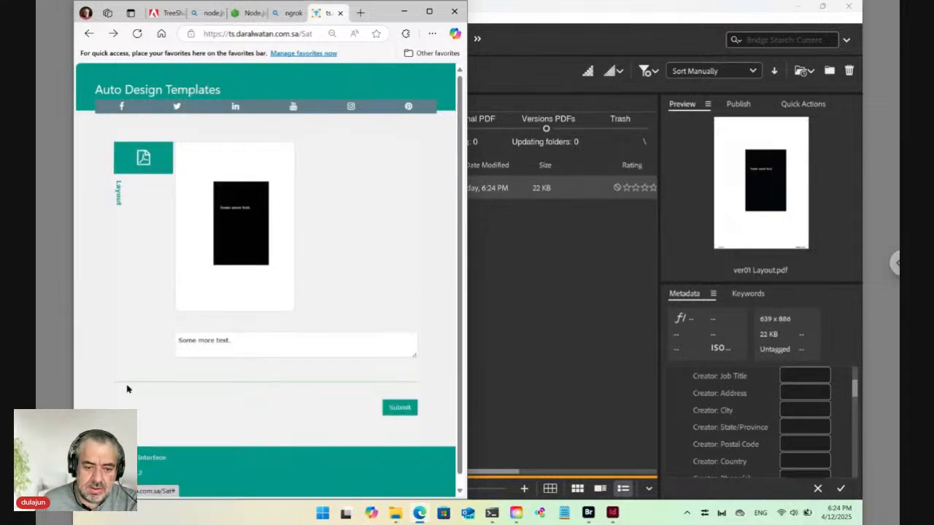
- Replace the text in the template page's text field with "Good morning"
{"action": "left_click", "coordinate": [204, 340]}
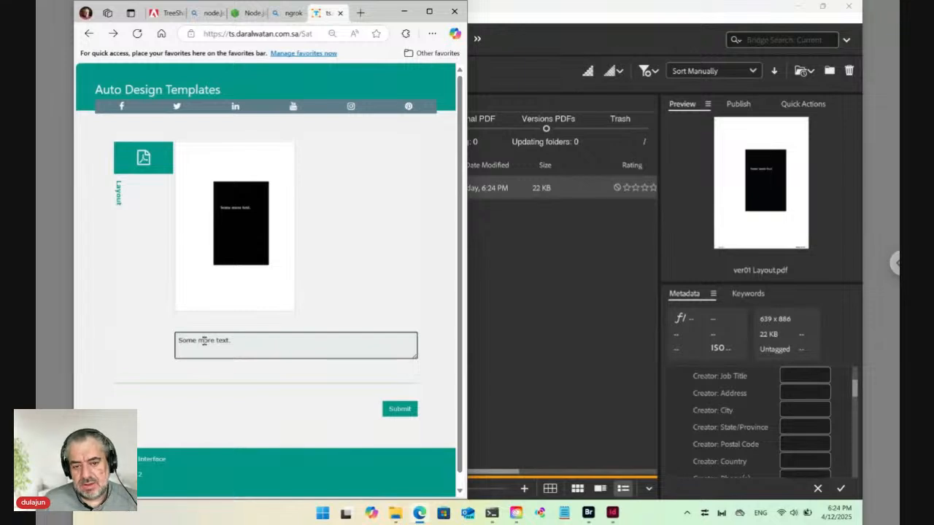
{"action": "key", "text": "ctrl+a"}
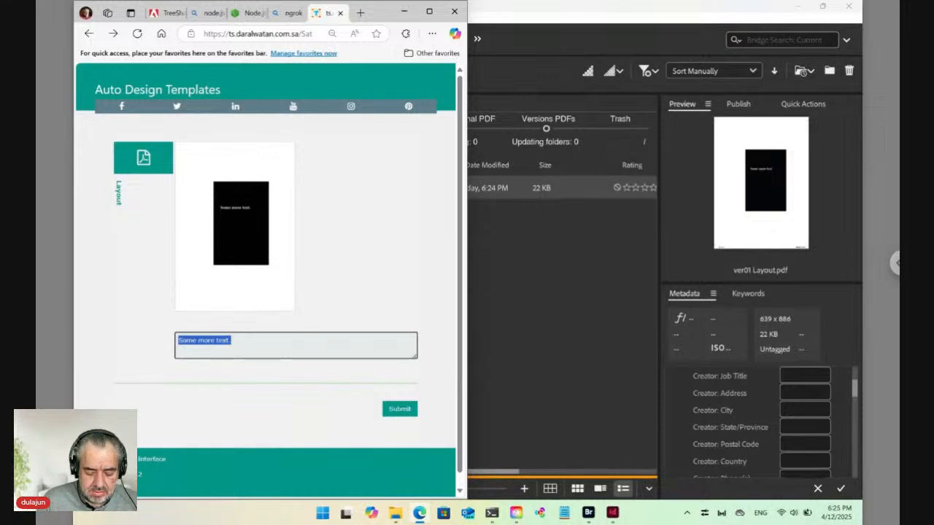
{"action": "type", "text": "Good"}
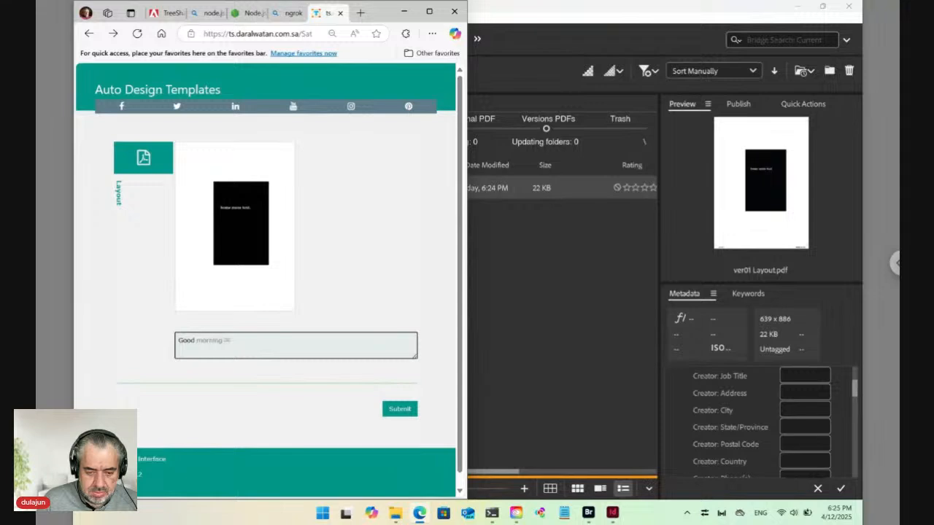
{"action": "key", "text": "Tab"}
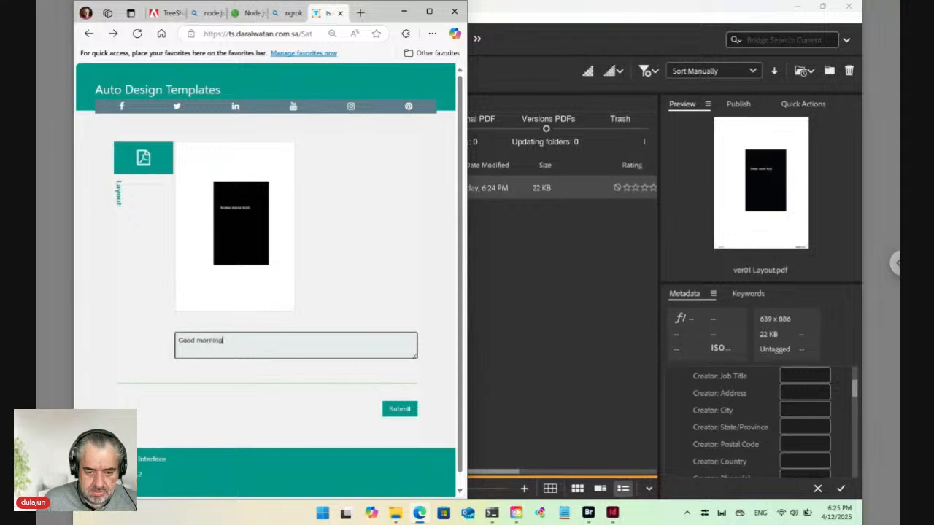
- Submit the template page's new text, and tile the Bridge window side by side with the template page's browser window
{"action": "left_click", "coordinate": [405, 410]}
{"action": "left_click", "coordinate": [404, 409]}
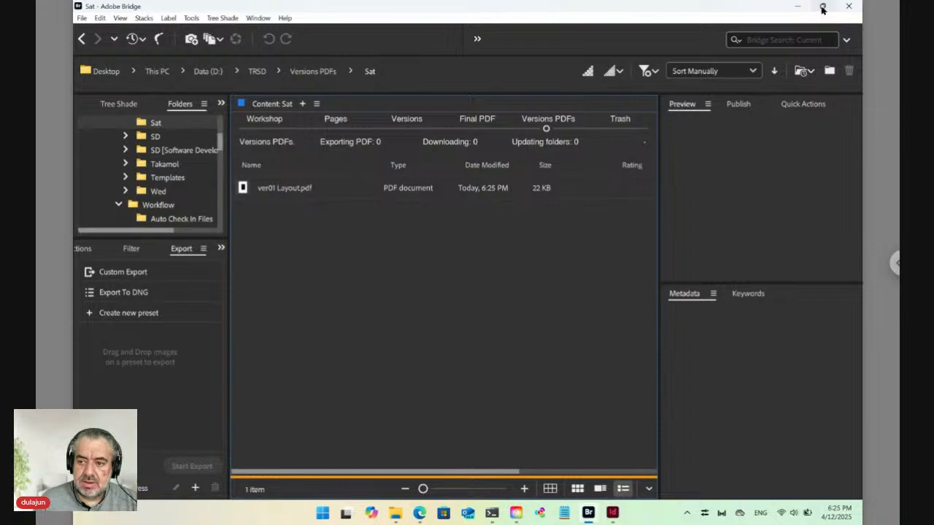
{"action": "mouse_move", "coordinate": [822, 9]}
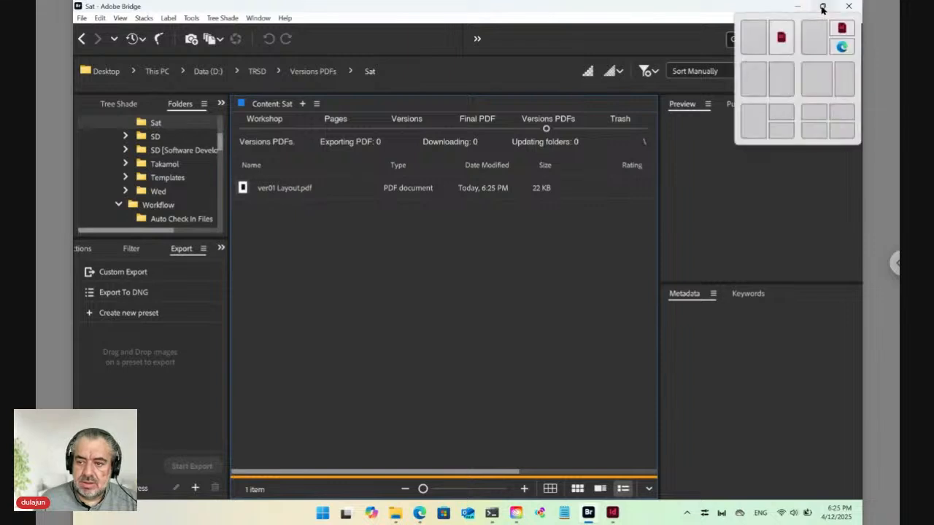
{"action": "left_click", "coordinate": [785, 78]}
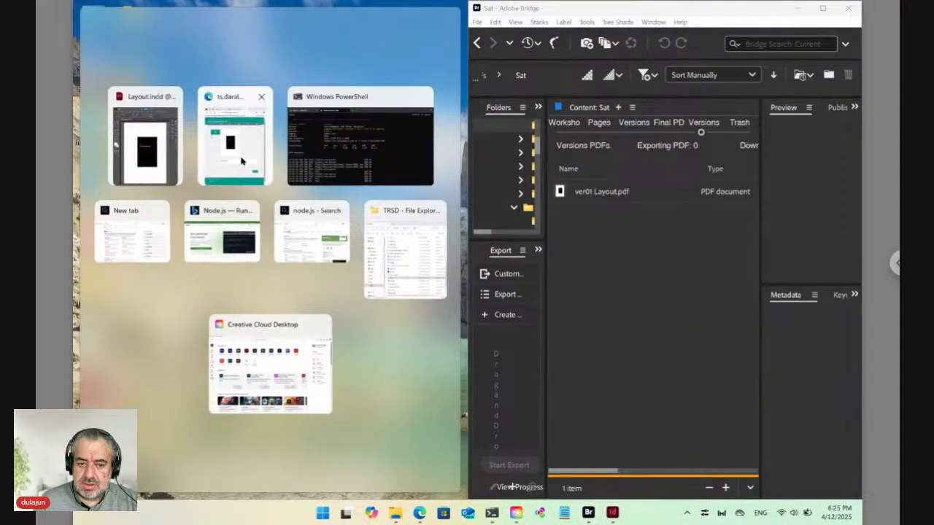
{"action": "left_click", "coordinate": [242, 162]}
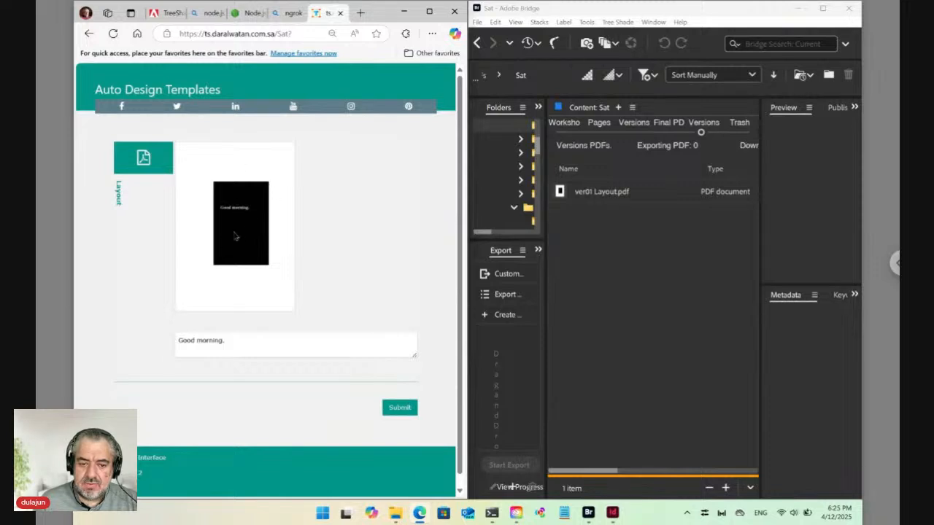
- Add a second line reading "Today and every day." to the template page's text field and submit it
{"action": "left_click", "coordinate": [235, 340]}
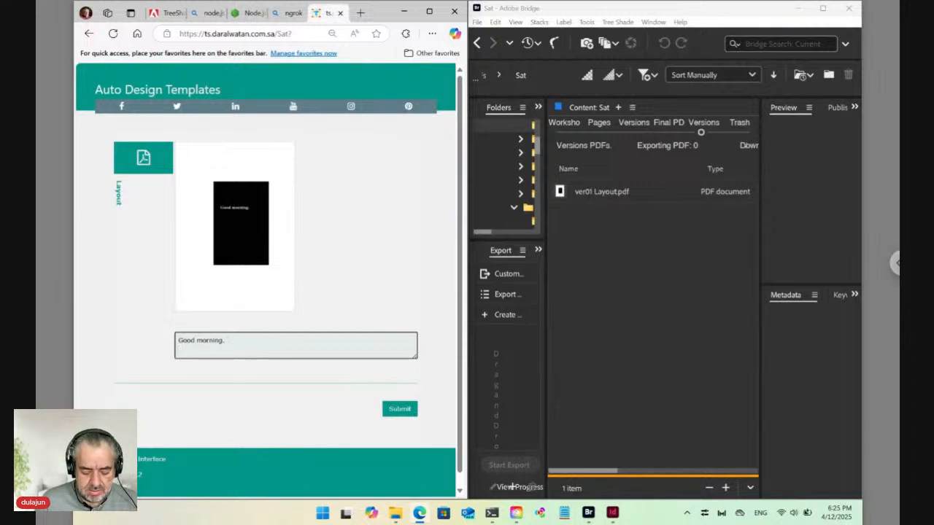
{"action": "key", "text": "Return"}
{"action": "type", "text": "Today and eve"}
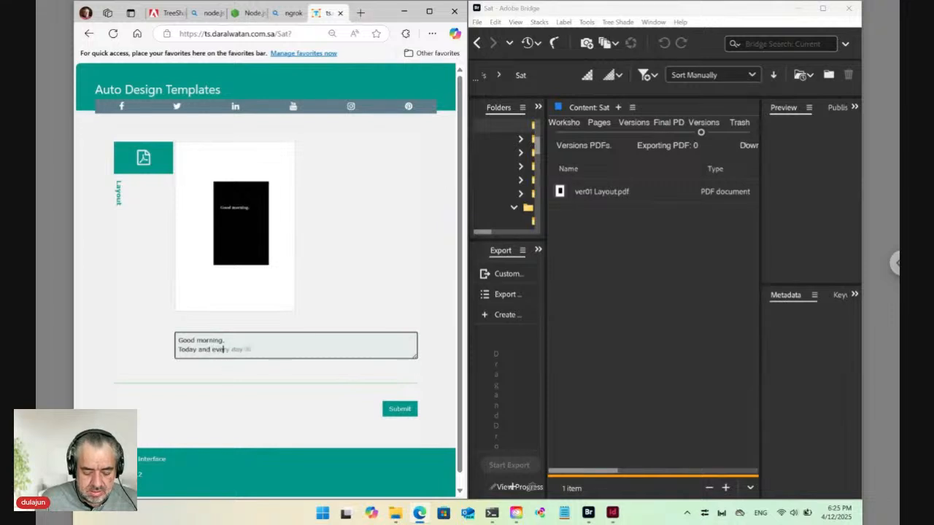
{"action": "type", "text": "ry day."}
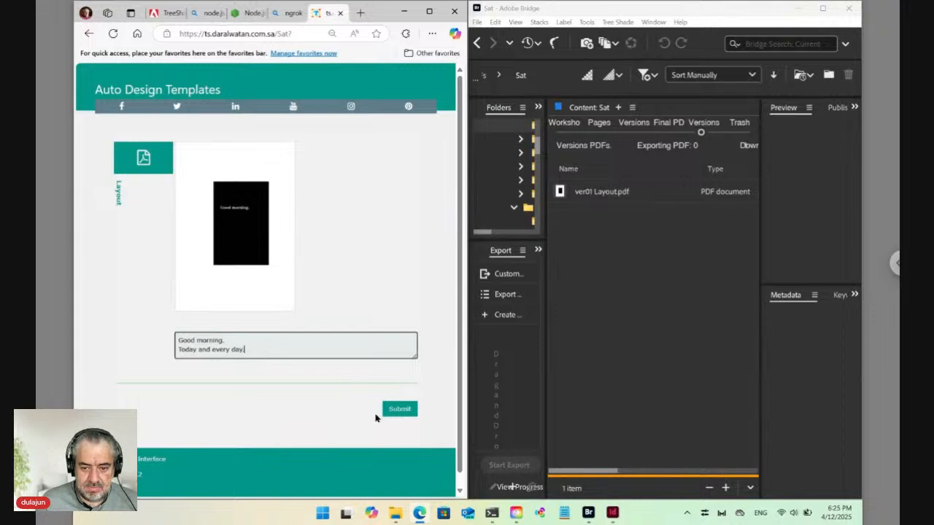
{"action": "left_click", "coordinate": [398, 409]}
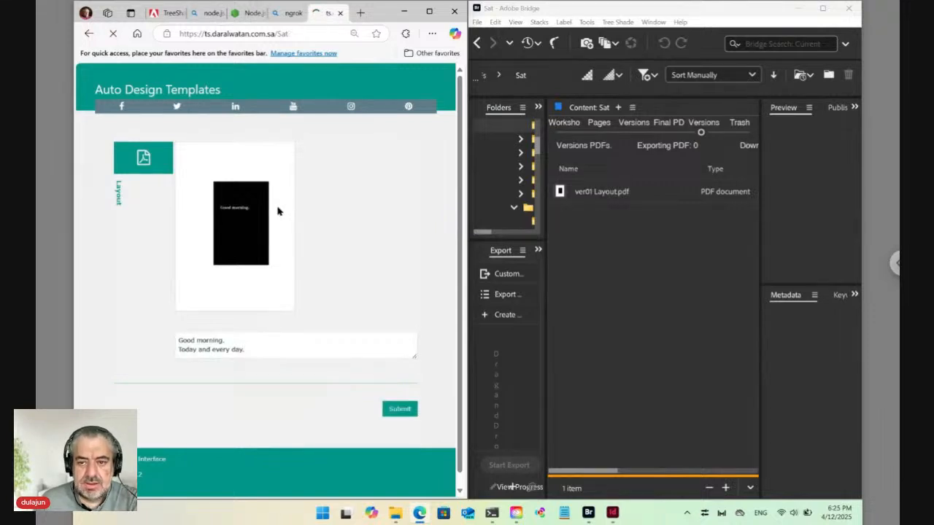
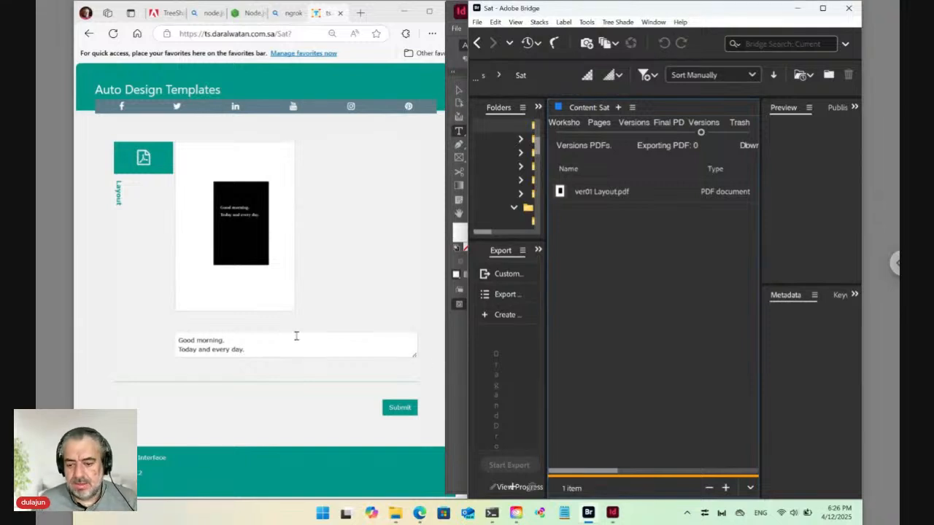
- Show the Sat workshop folder in Bridge's Light Table workspace, open its Links folder and select Paragraph.txt
{"action": "left_click", "coordinate": [568, 133]}
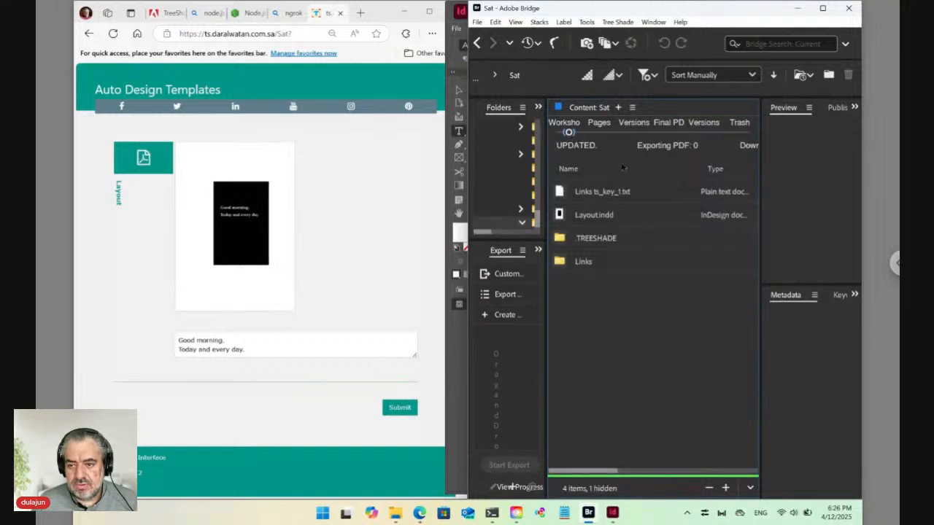
{"action": "left_click", "coordinate": [654, 22]}
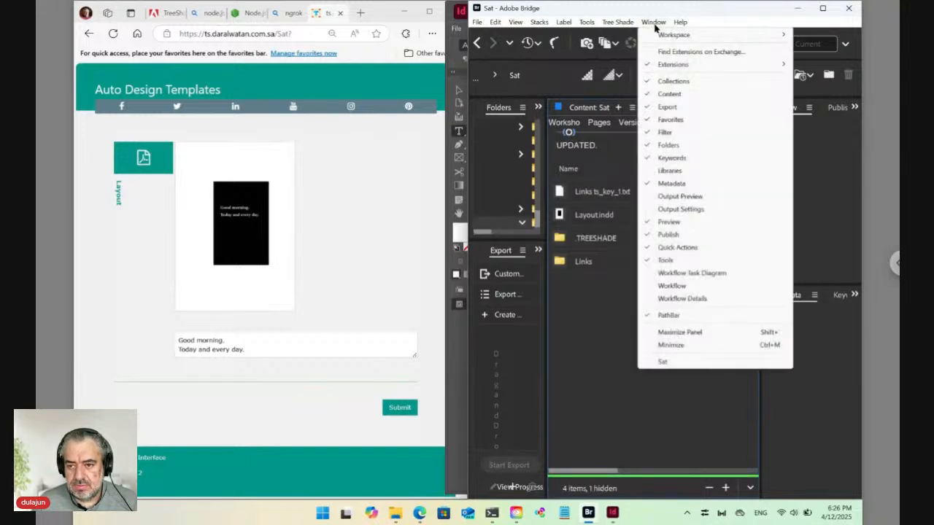
{"action": "mouse_move", "coordinate": [663, 42]}
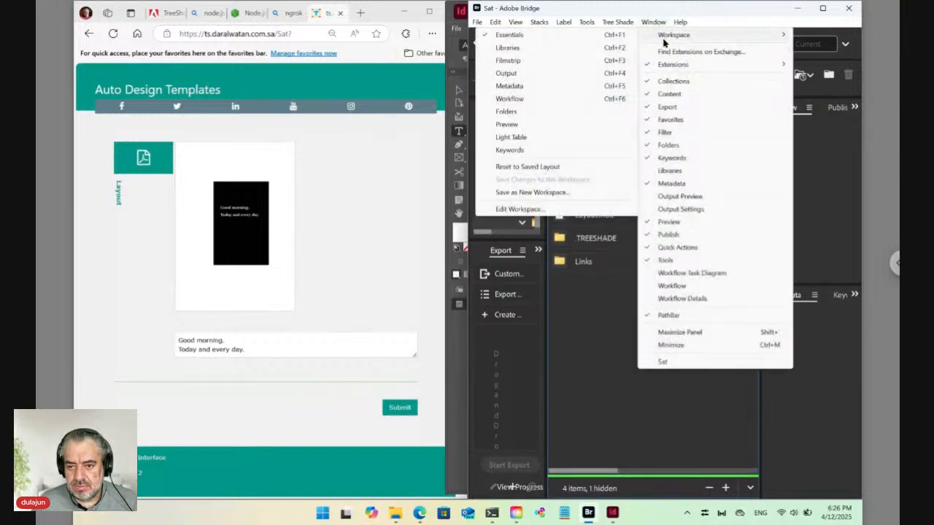
{"action": "left_click", "coordinate": [515, 137]}
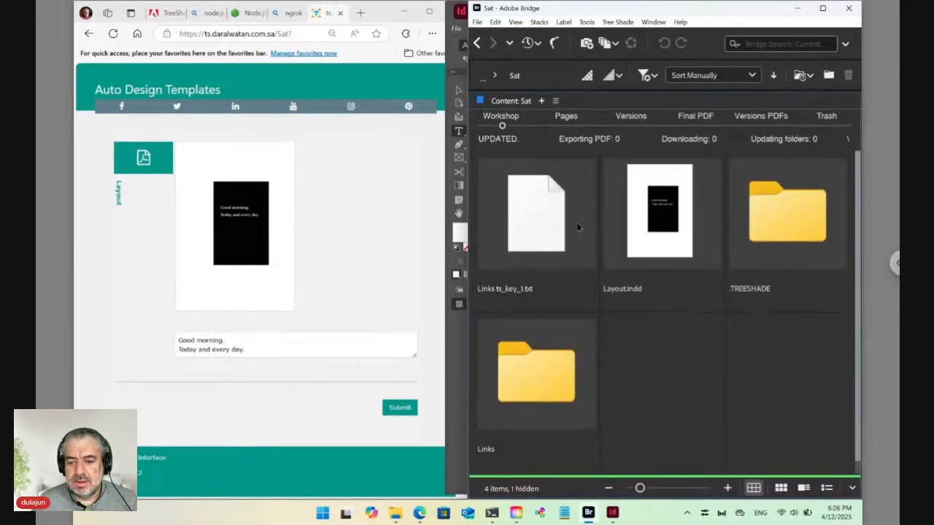
{"action": "double_click", "coordinate": [540, 372]}
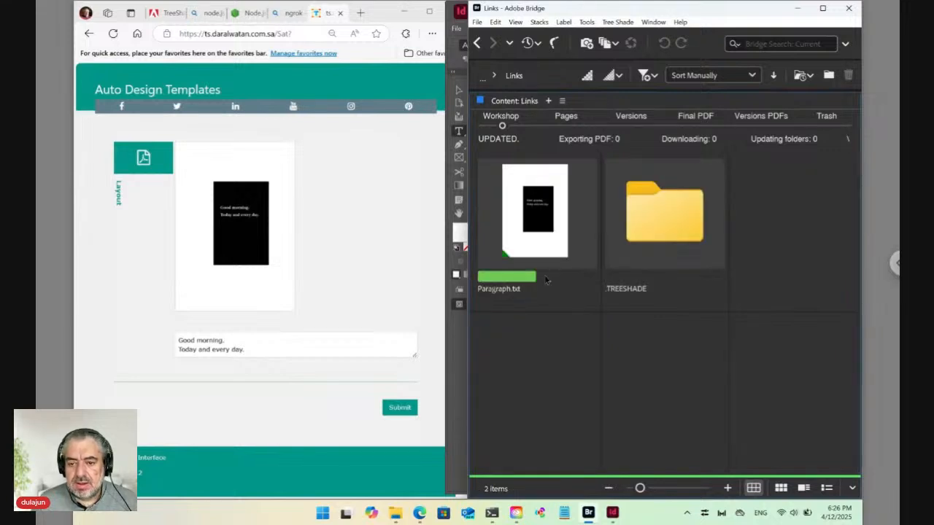
{"action": "left_click", "coordinate": [541, 211]}
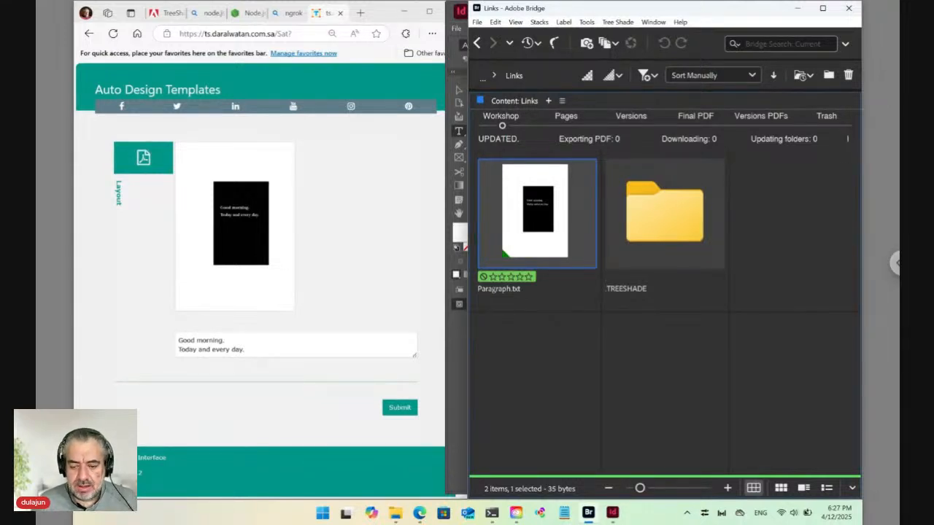
- Copy the mockup-empty-blank-frame-with-roses image from the Downloads folder into the Links folder in Bridge
{"action": "left_click", "coordinate": [396, 514]}
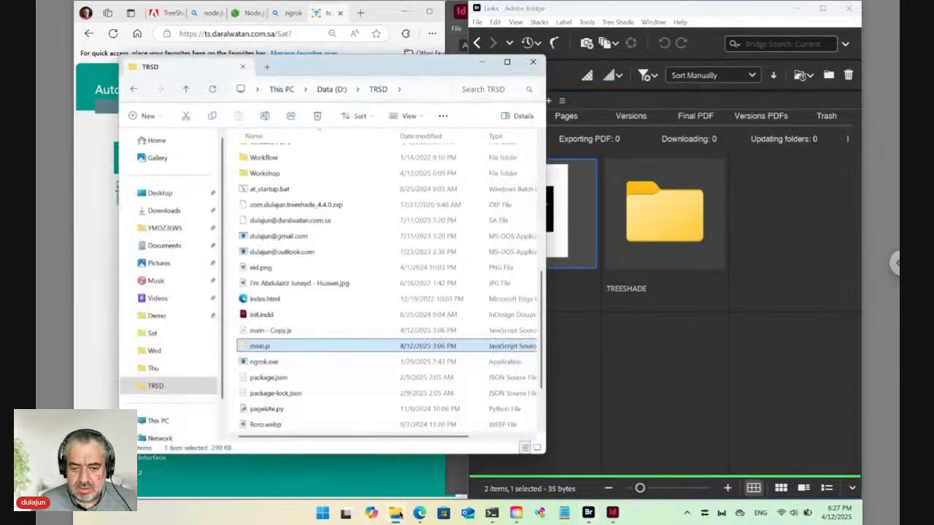
{"action": "left_click", "coordinate": [165, 210]}
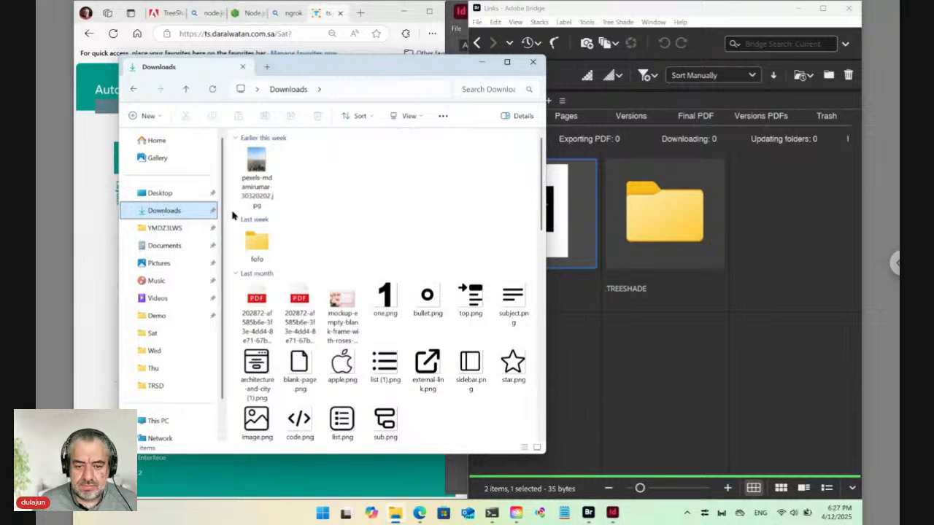
{"action": "left_click", "coordinate": [347, 304]}
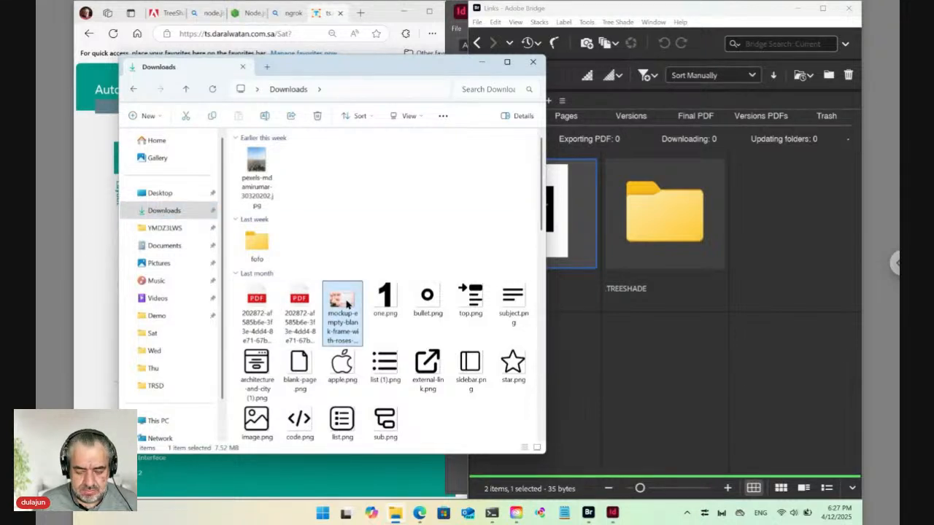
{"action": "left_click", "coordinate": [636, 366]}
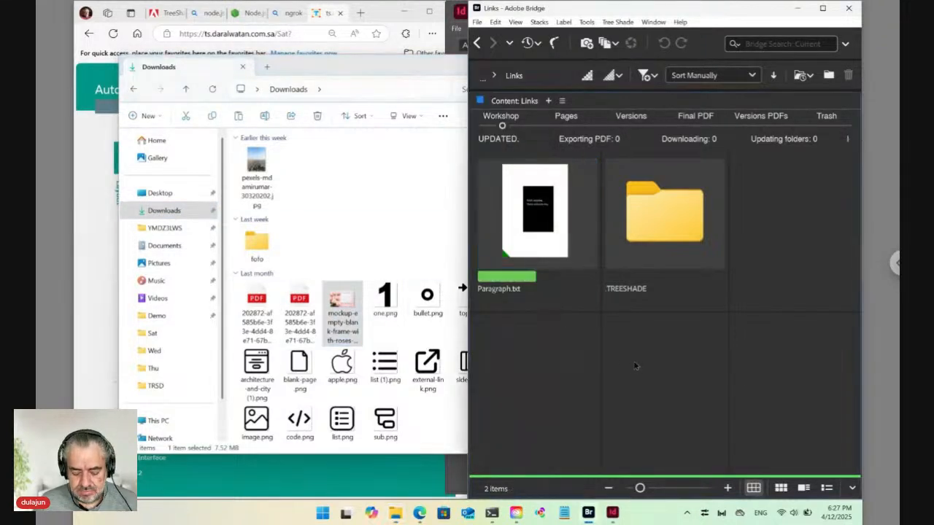
{"action": "key", "text": "ctrl+v"}
- Rename the copied roses image in the Links folder as Photo.jpg
{"action": "left_click", "coordinate": [653, 299]}
{"action": "left_click", "coordinate": [653, 299]}
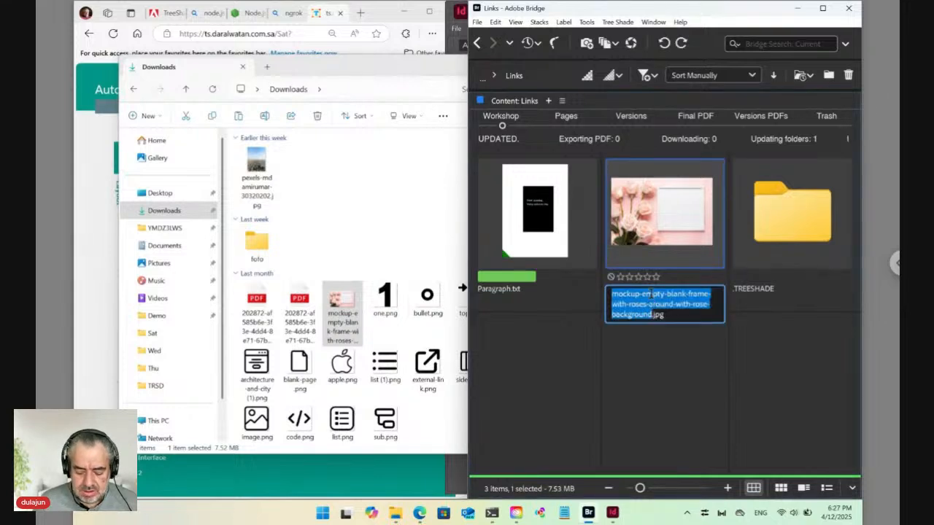
{"action": "type", "text": "Photo"}
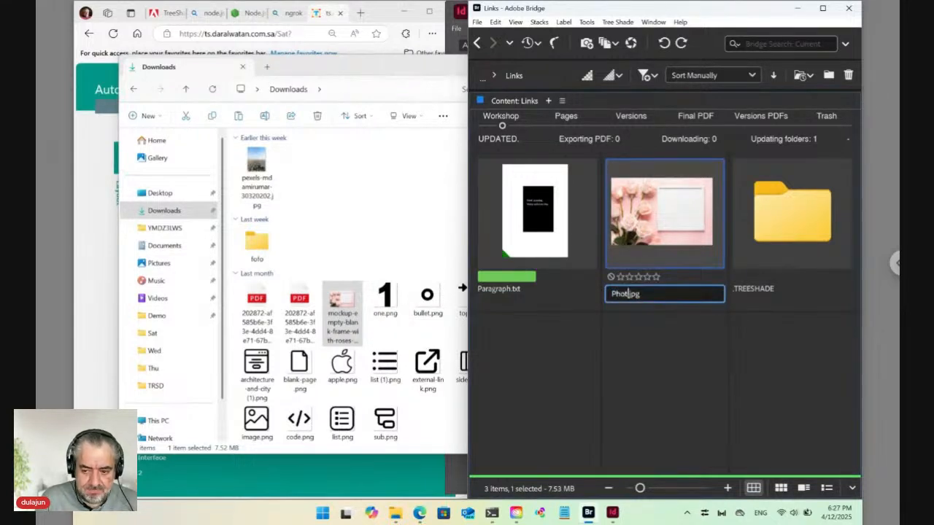
{"action": "key", "text": "Return"}
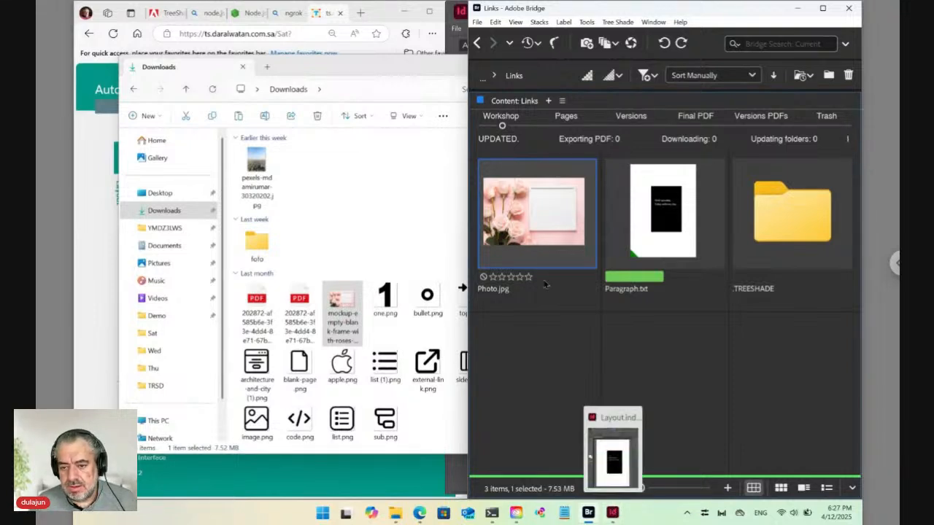
- Place Photo.jpg from Bridge into the InDesign layout, spanning the page margins from the upper margin corner at about 184.6 x 123 mm
{"action": "left_click", "coordinate": [613, 512]}
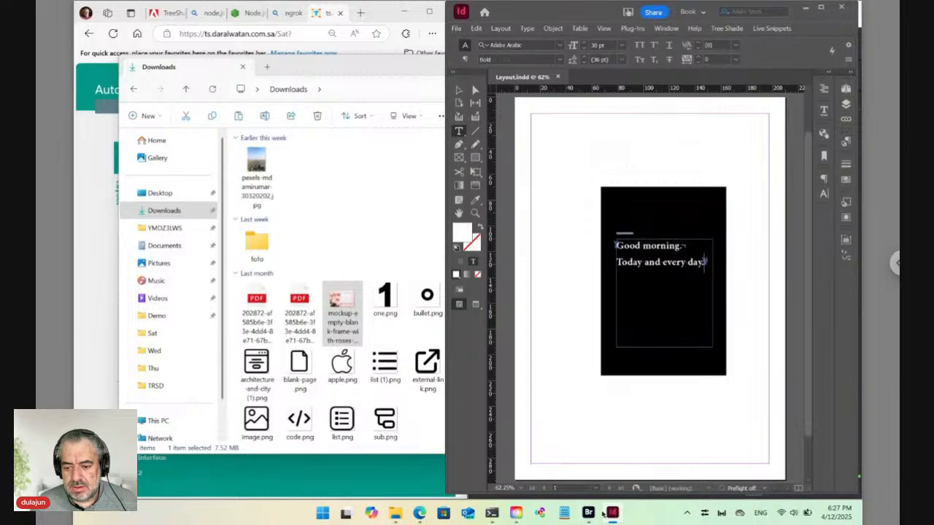
{"action": "left_click", "coordinate": [588, 513]}
{"action": "left_click_drag", "start_coordinate": [528, 228], "coordinate": [582, 160]}
{"action": "key", "text": "alt+Tab"}
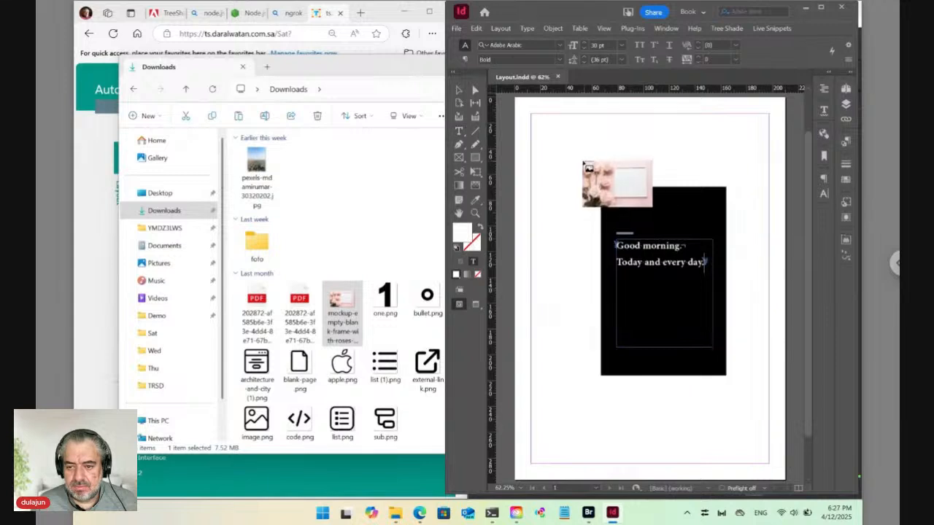
{"action": "left_click_drag", "start_coordinate": [531, 114], "coordinate": [779, 287]}
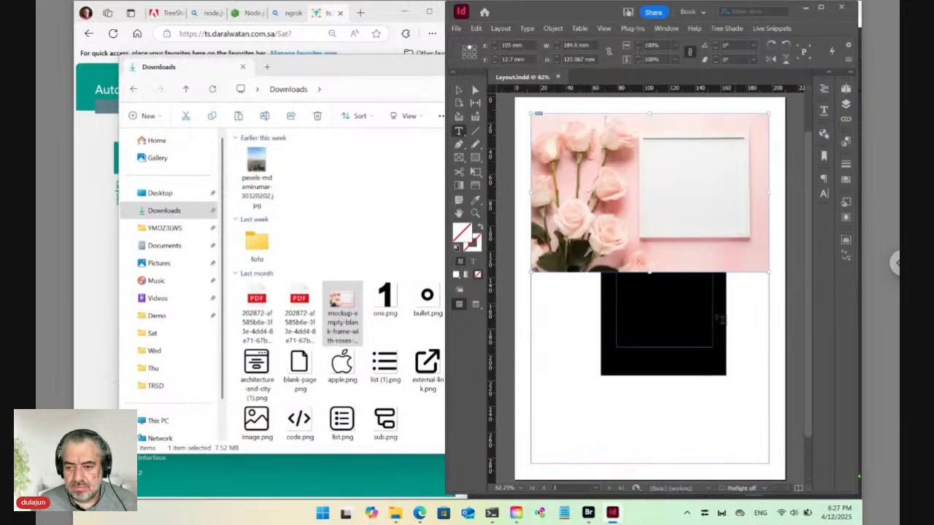
- Delete the black rectangle, and fit the text frame inside the photo's white picture frame at about 64 x 57.5 mm
{"action": "left_click", "coordinate": [458, 90]}
{"action": "left_click", "coordinate": [611, 318]}
{"action": "key", "text": "Delete"}
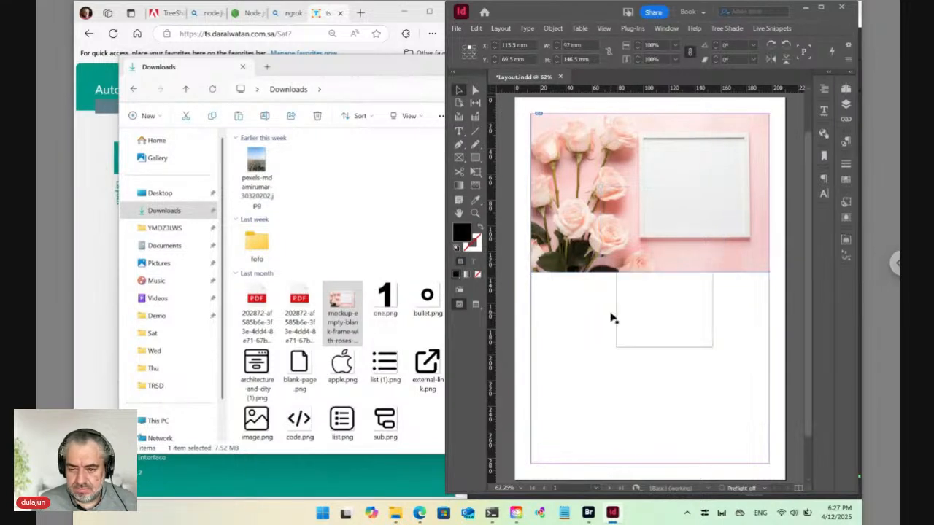
{"action": "left_click_drag", "start_coordinate": [649, 330], "coordinate": [659, 254]}
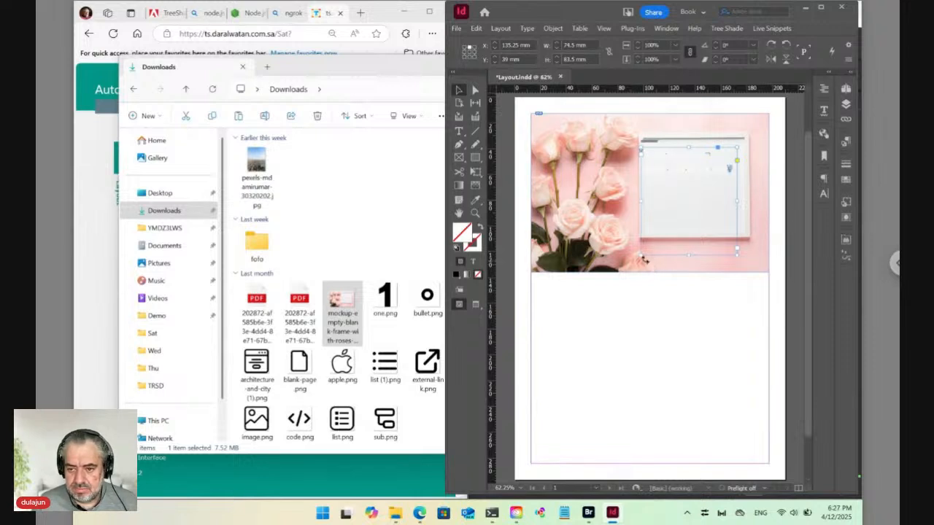
{"action": "left_click_drag", "start_coordinate": [641, 256], "coordinate": [654, 217]}
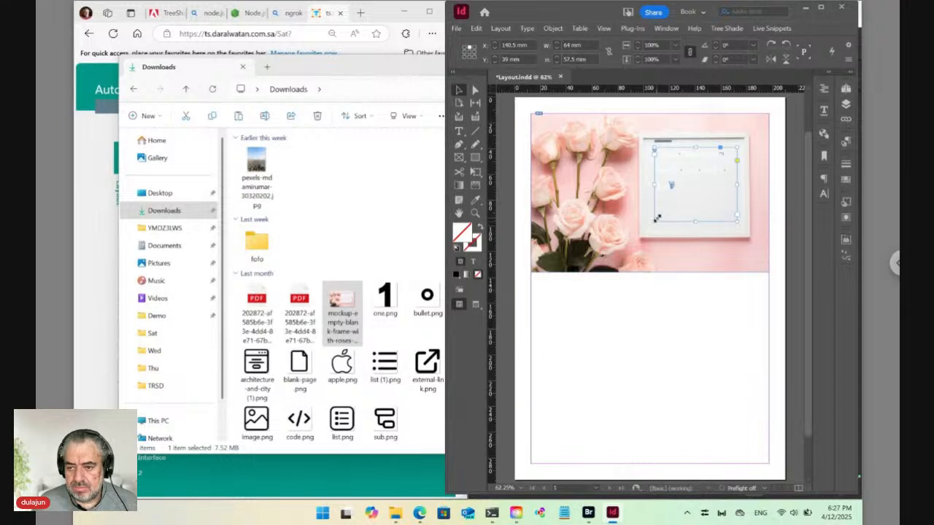
- Set the snippet text's fill colour to the [Black] swatch
{"action": "double_click", "coordinate": [697, 174]}
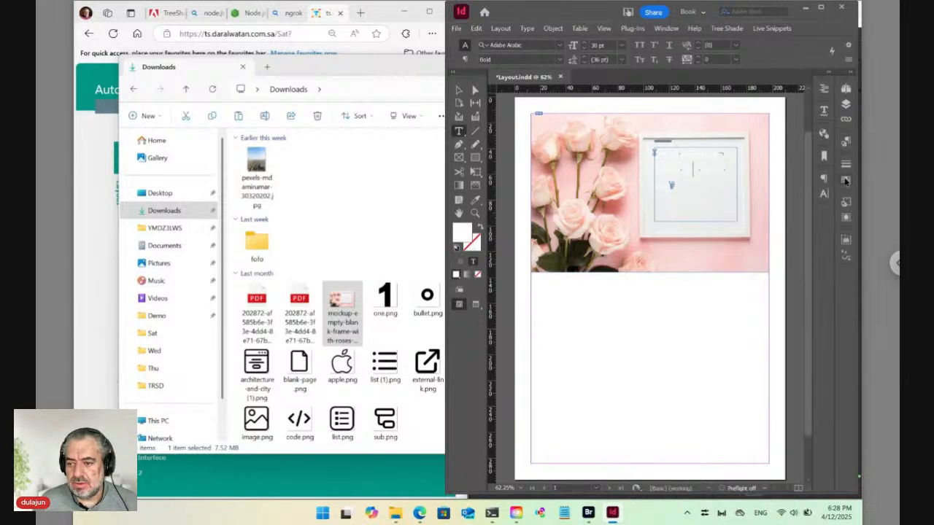
{"action": "left_click", "coordinate": [845, 181]}
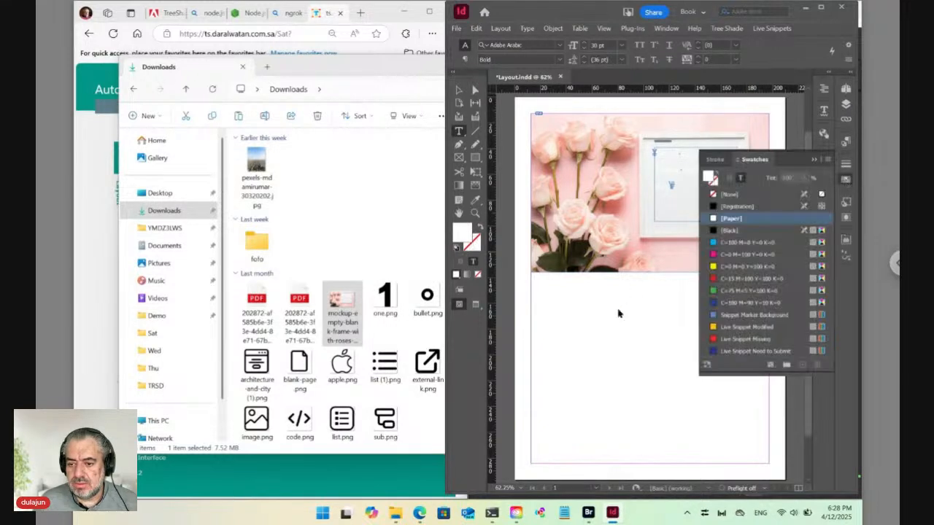
{"action": "left_click", "coordinate": [732, 230]}
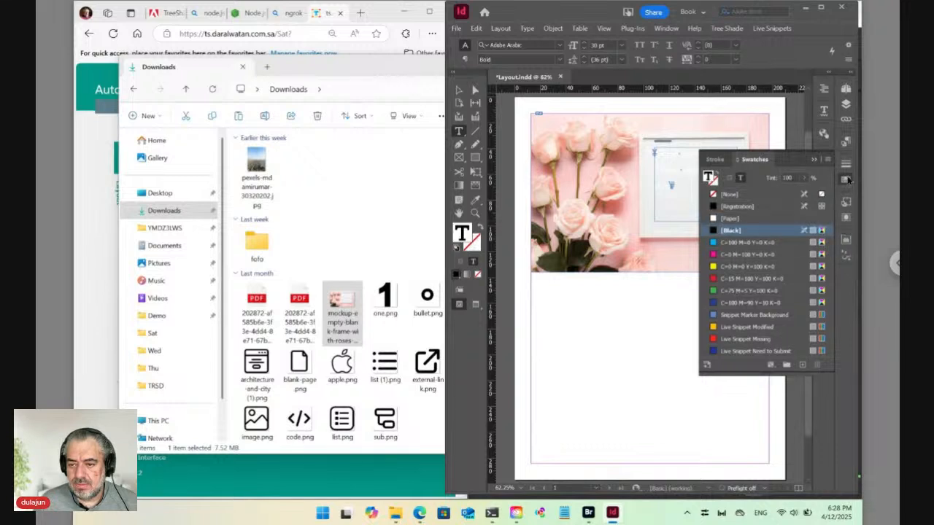
{"action": "left_click", "coordinate": [846, 181]}
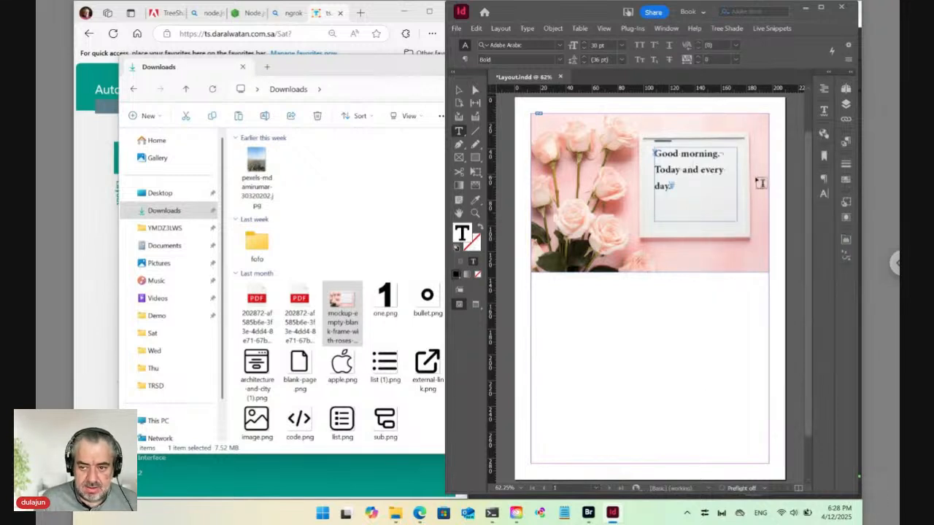
- Save and check in the layout, and view the ver01 Layout.pdf version in Bridge
{"action": "key", "text": "ctrl+s"}
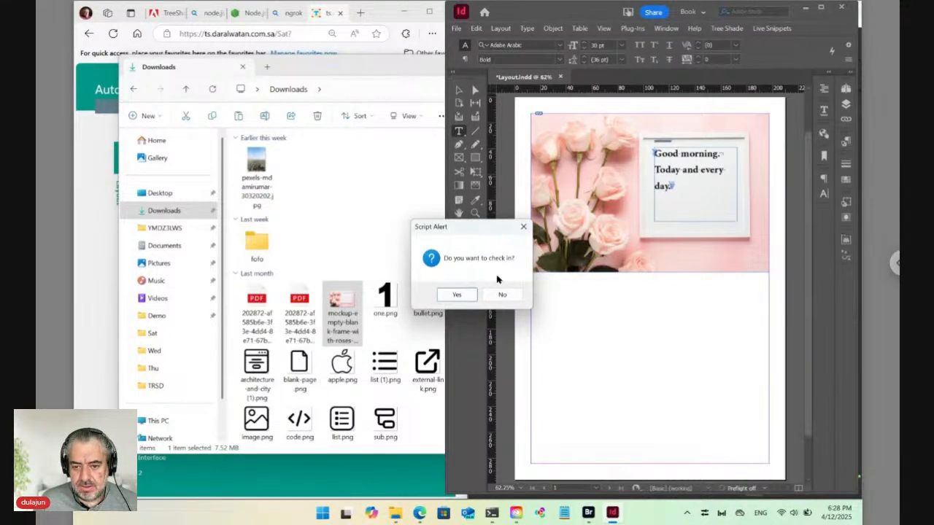
{"action": "left_click", "coordinate": [457, 295]}
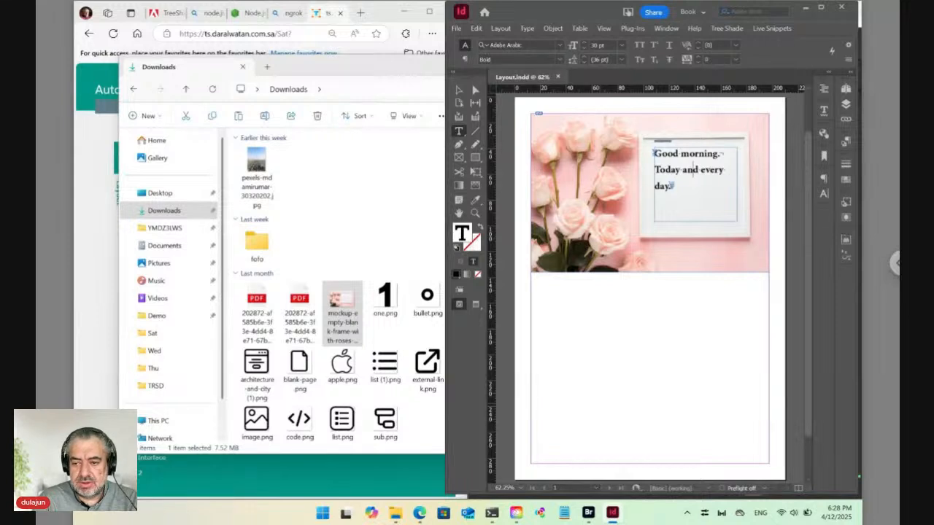
{"action": "key", "text": "ctrl+s"}
{"action": "key", "text": "alt+Tab"}
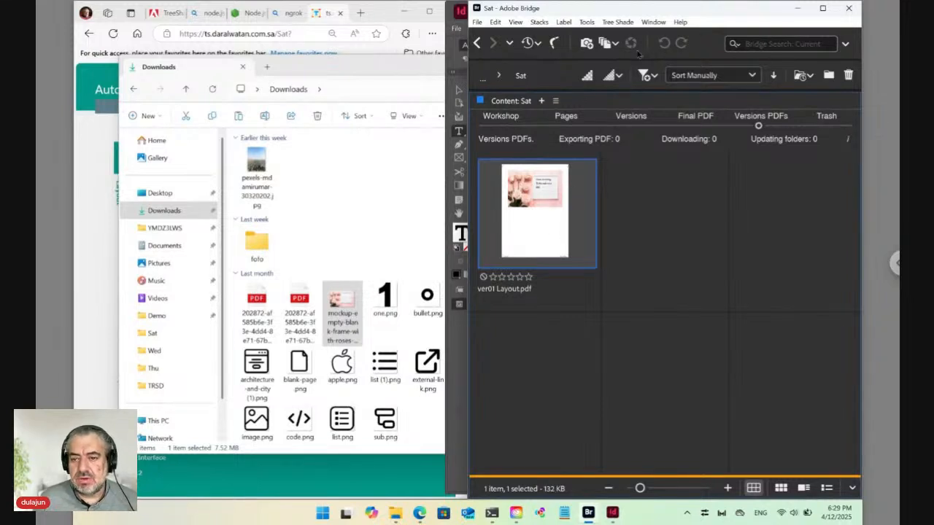
{"action": "left_click", "coordinate": [618, 22]}
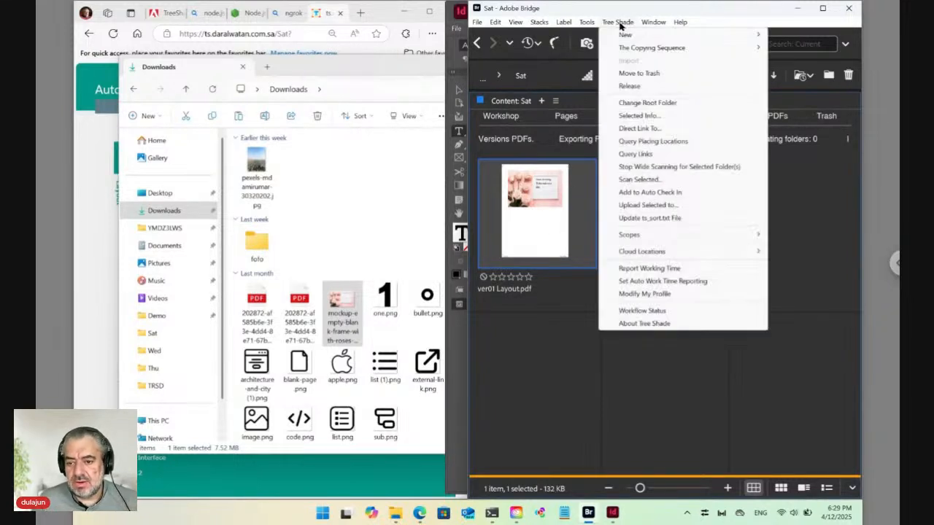
{"action": "left_click", "coordinate": [565, 255]}
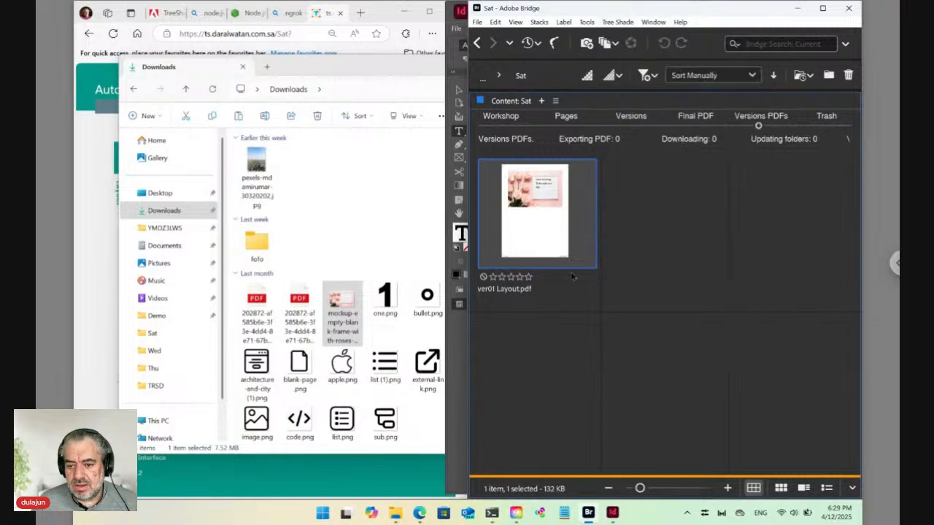
{"action": "left_click", "coordinate": [655, 287]}
{"action": "right_click", "coordinate": [642, 256]}
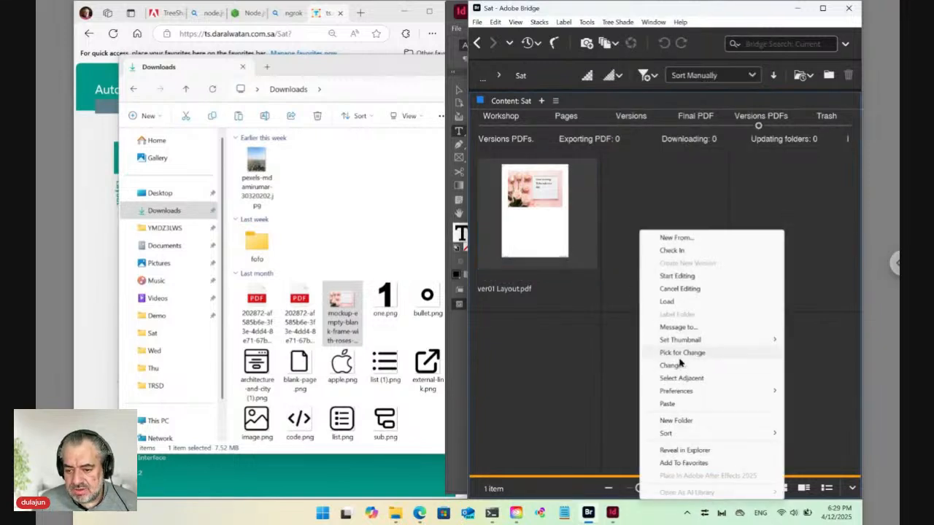
{"action": "mouse_move", "coordinate": [677, 394]}
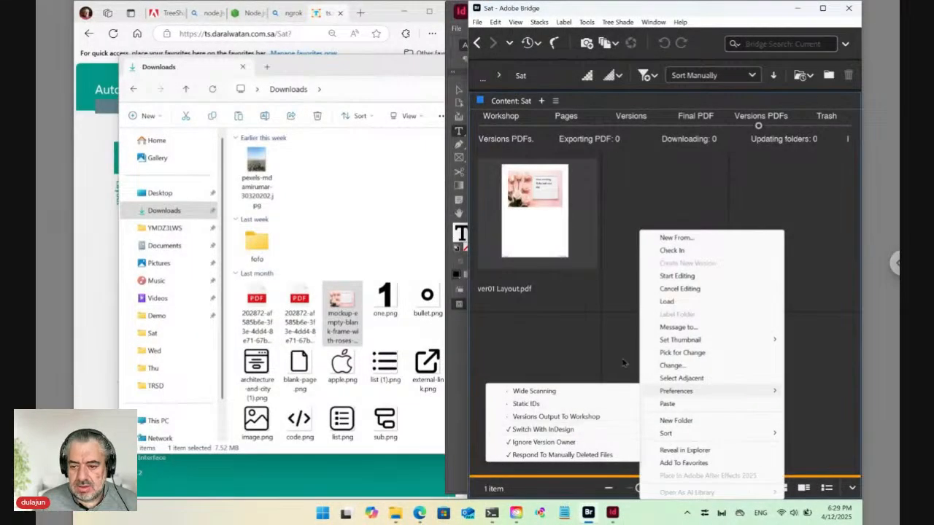
{"action": "key", "text": "Escape"}
{"action": "key", "text": "Escape"}
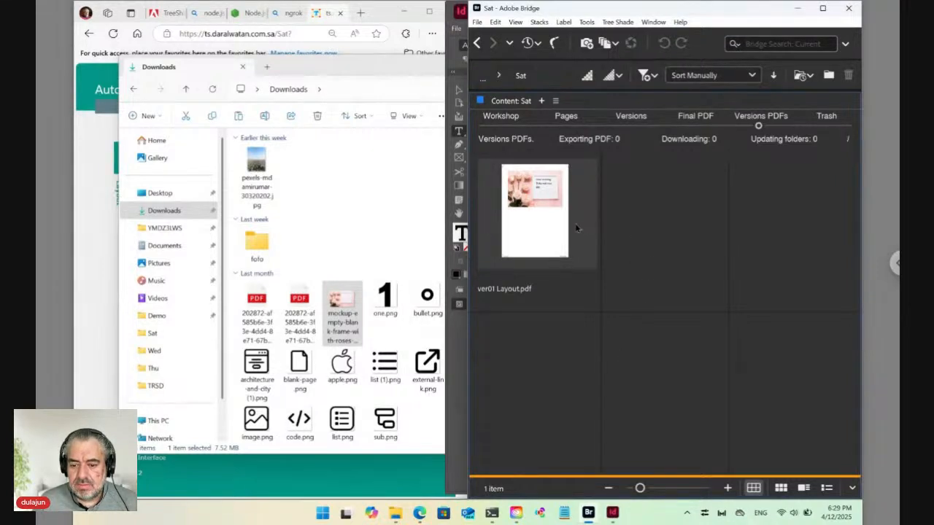
- Switch to the Auto Design Templates page in Edge and reload it to load the checked-in layout
{"action": "mouse_move", "coordinate": [417, 516]}
{"action": "left_click", "coordinate": [470, 463]}
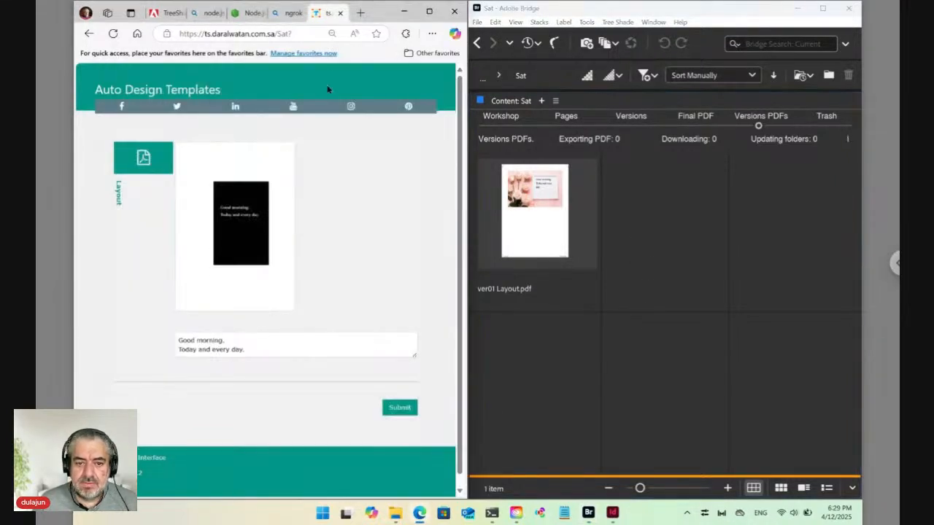
{"action": "left_click", "coordinate": [282, 34]}
{"action": "key", "text": "Return"}
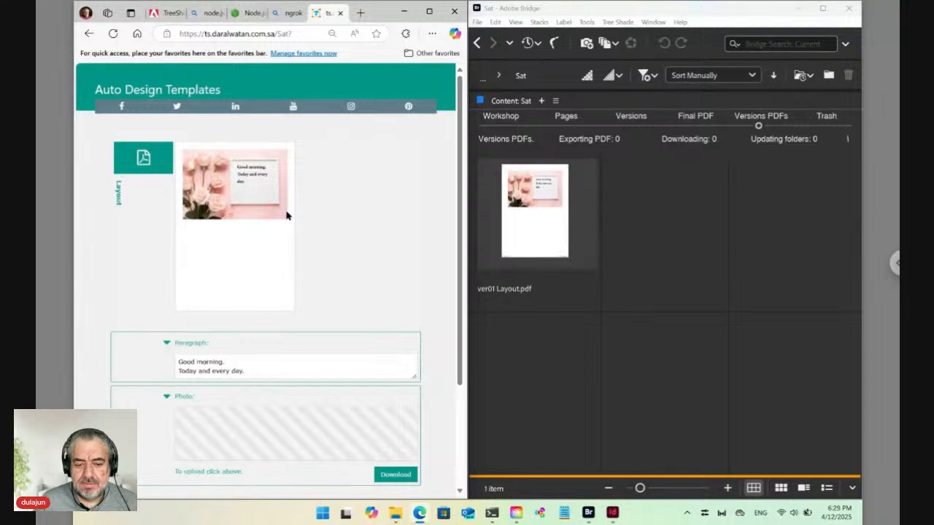
- Replace the whole Paragraph text on the template page with "Hello"
{"action": "scroll", "coordinate": [287, 215], "scroll_direction": "down", "scroll_amount": 1}
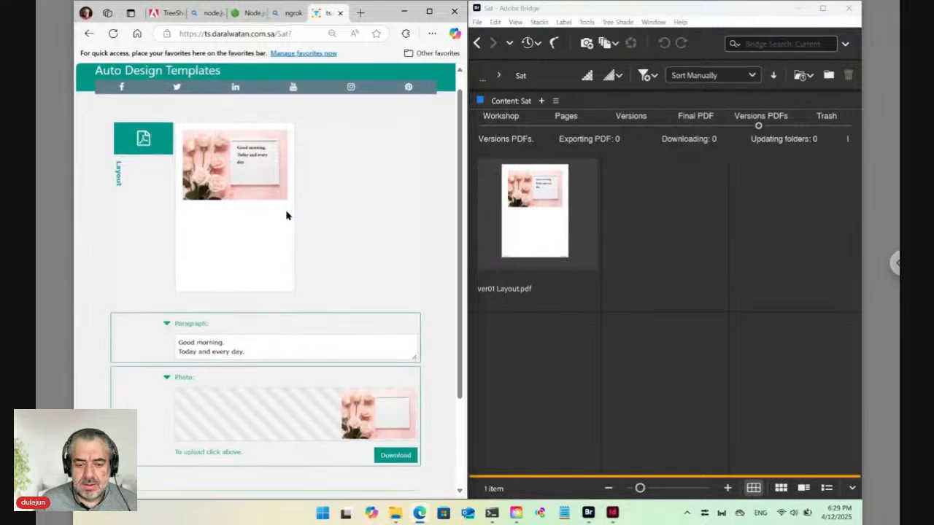
{"action": "left_click", "coordinate": [197, 342]}
{"action": "key", "text": "ctrl+a"}
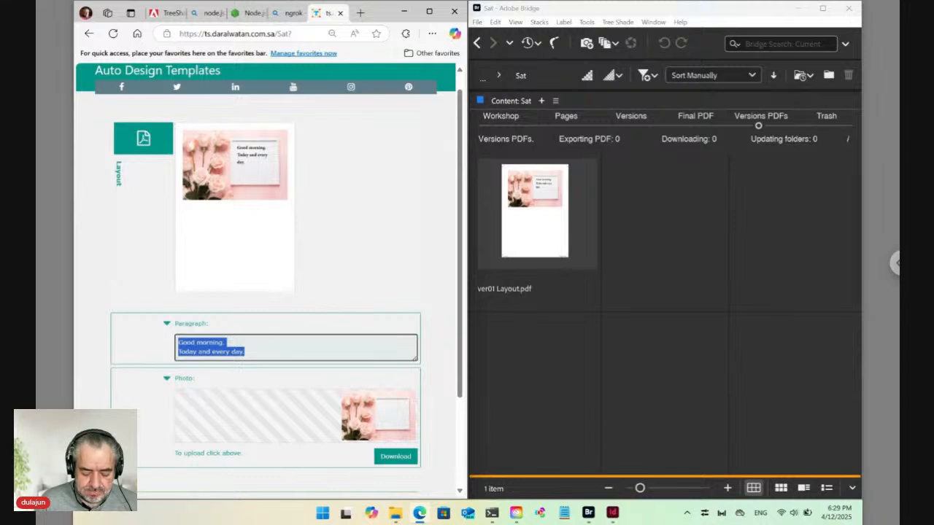
{"action": "type", "text": "Hello"}
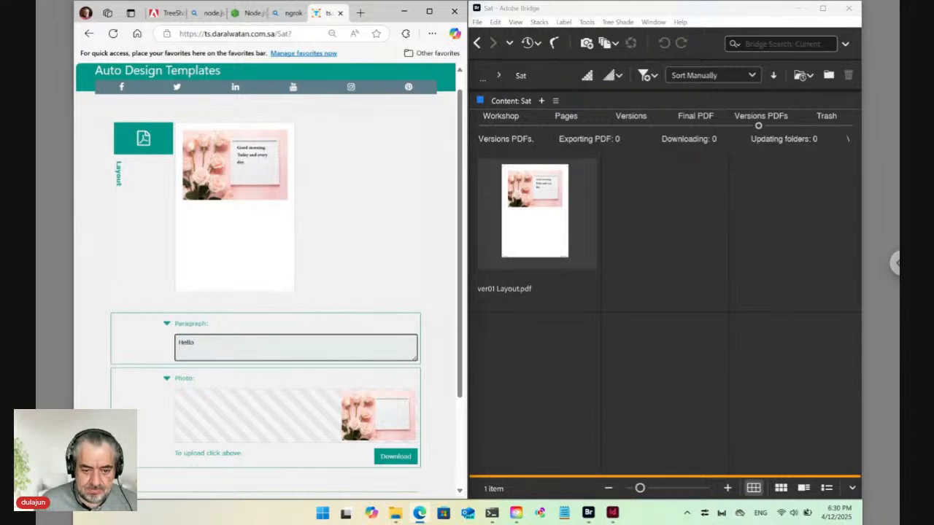
- Upload the Pexels JPG from the Downloads folder as the template's Photo, and submit the changes
{"action": "left_click", "coordinate": [344, 419]}
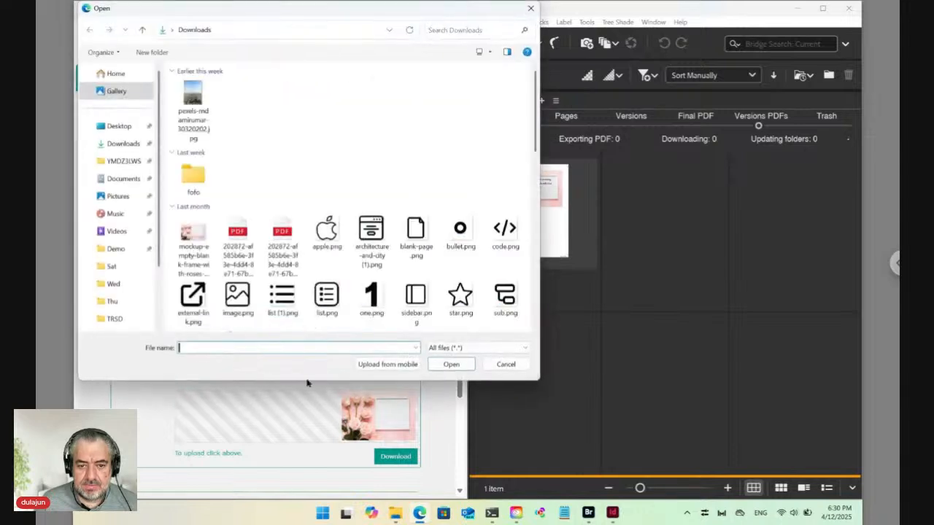
{"action": "left_click", "coordinate": [194, 102]}
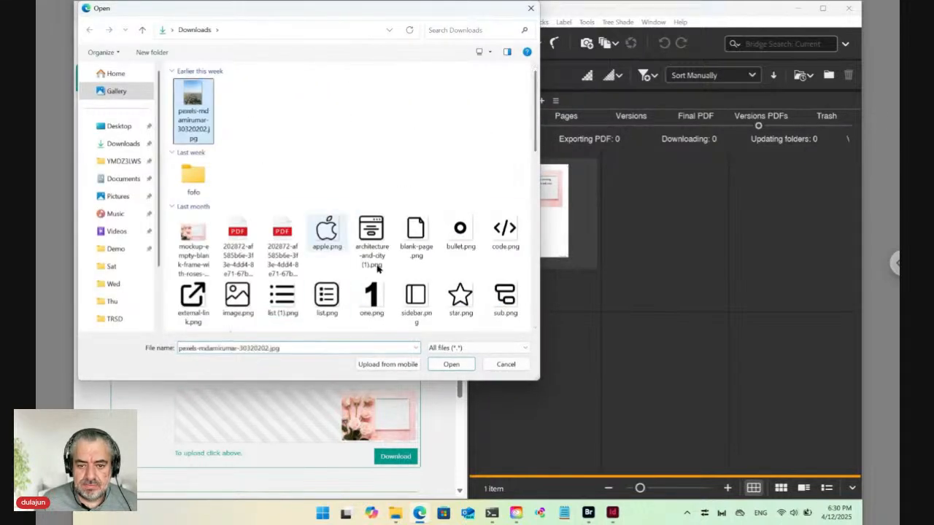
{"action": "left_click", "coordinate": [449, 364]}
{"action": "scroll", "coordinate": [386, 334], "scroll_direction": "down", "scroll_amount": 3}
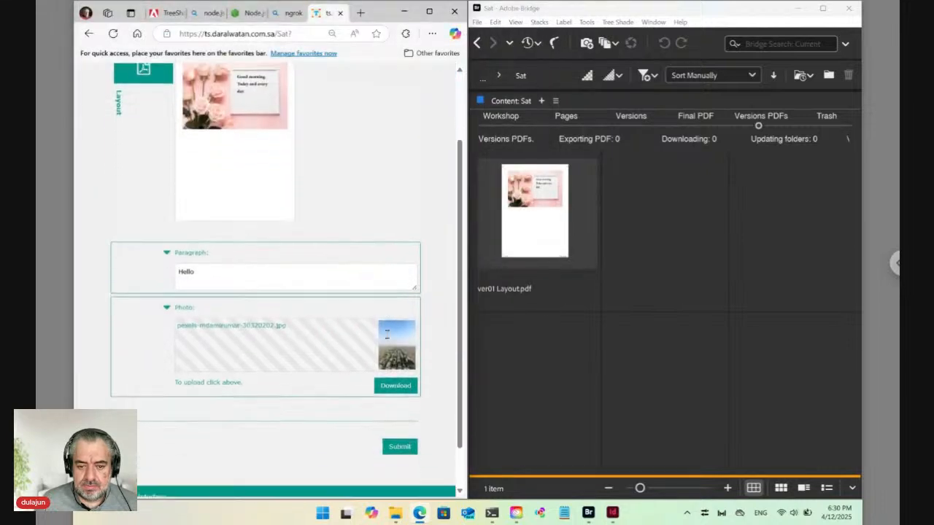
{"action": "left_click", "coordinate": [407, 419]}
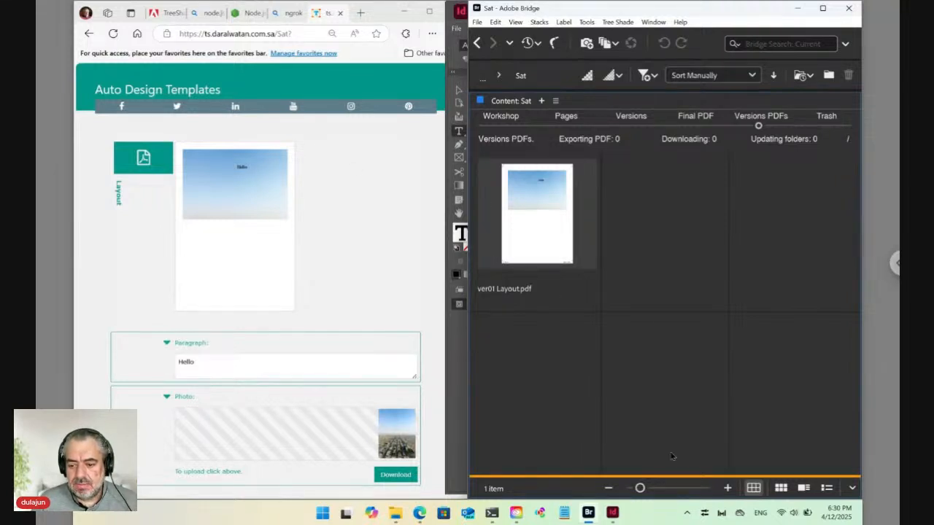
- Switch to InDesign and fit the updated photo to its frame with Fill Frame Proportionally
{"action": "left_click", "coordinate": [612, 512]}
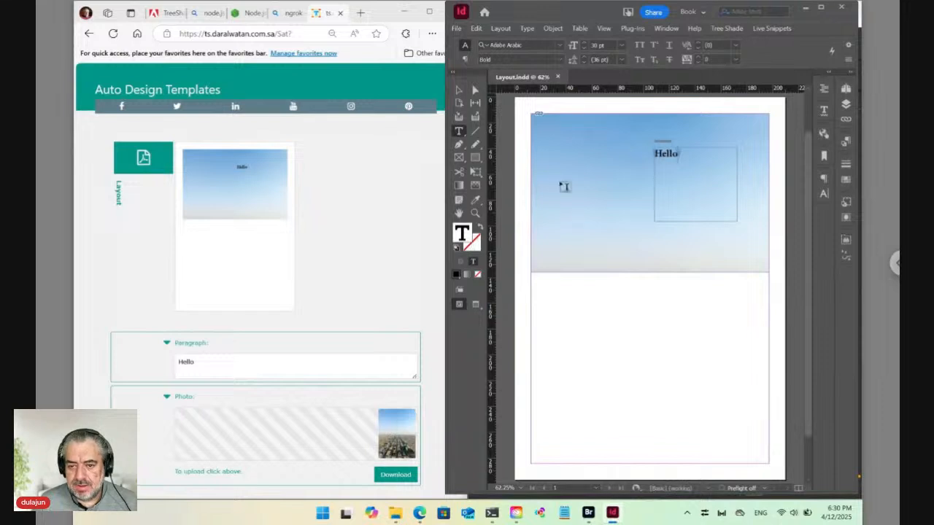
{"action": "left_click", "coordinate": [458, 89]}
{"action": "left_click", "coordinate": [593, 206]}
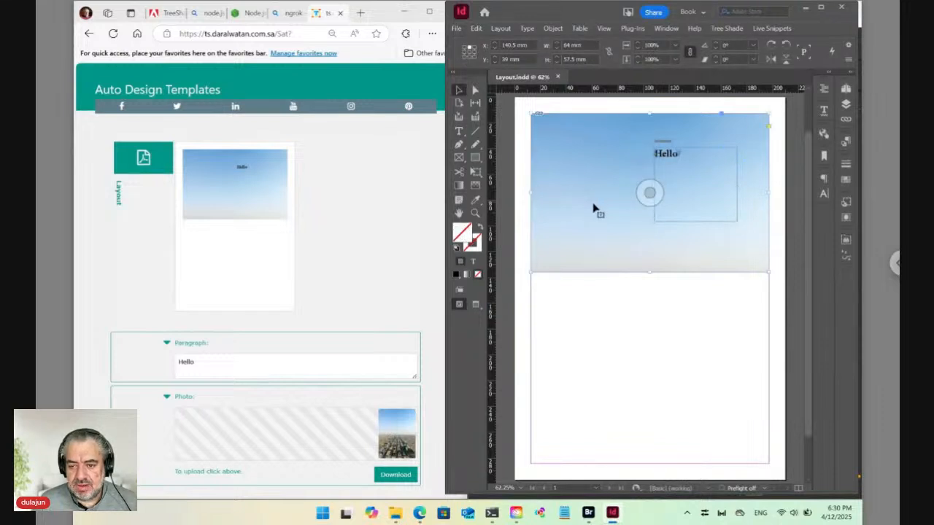
{"action": "right_click", "coordinate": [593, 188]}
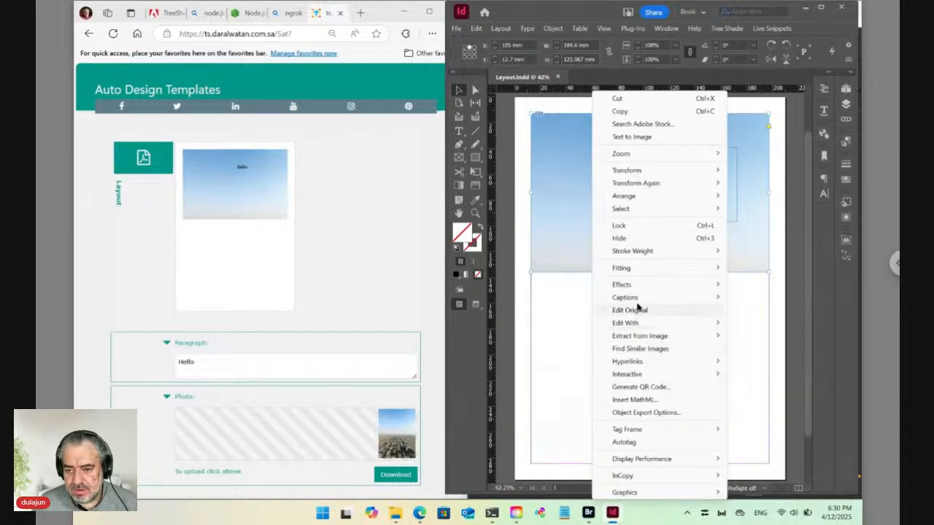
{"action": "mouse_move", "coordinate": [623, 271]}
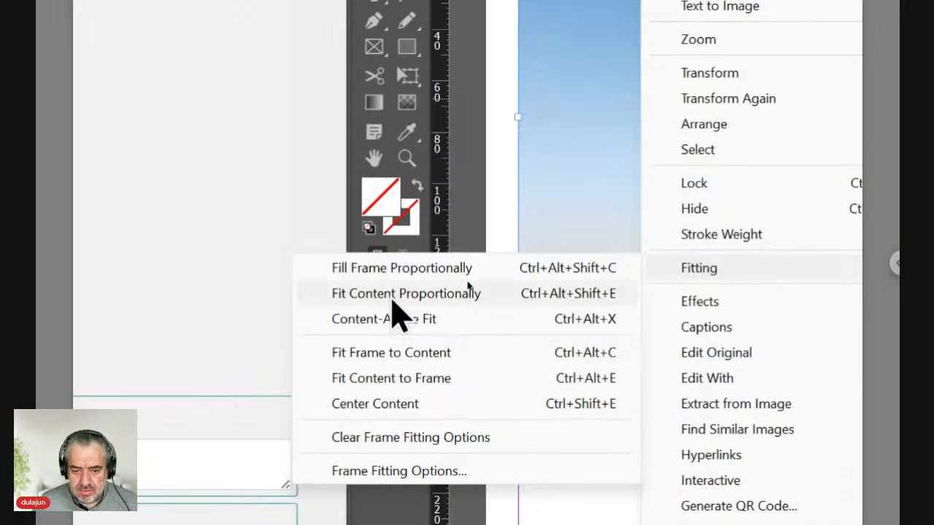
{"action": "left_click", "coordinate": [423, 270]}
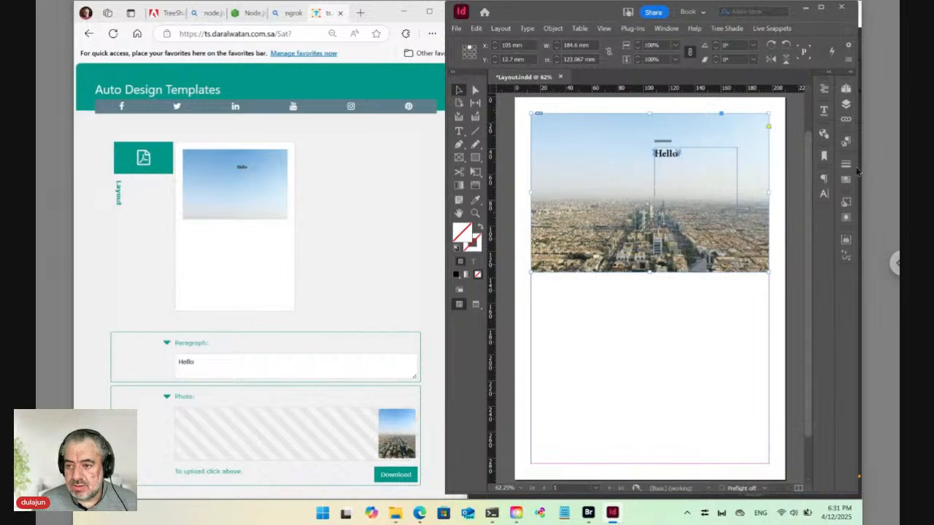
- Start a new object style from the selected photo frame and name it Photo
{"action": "left_click", "coordinate": [846, 202]}
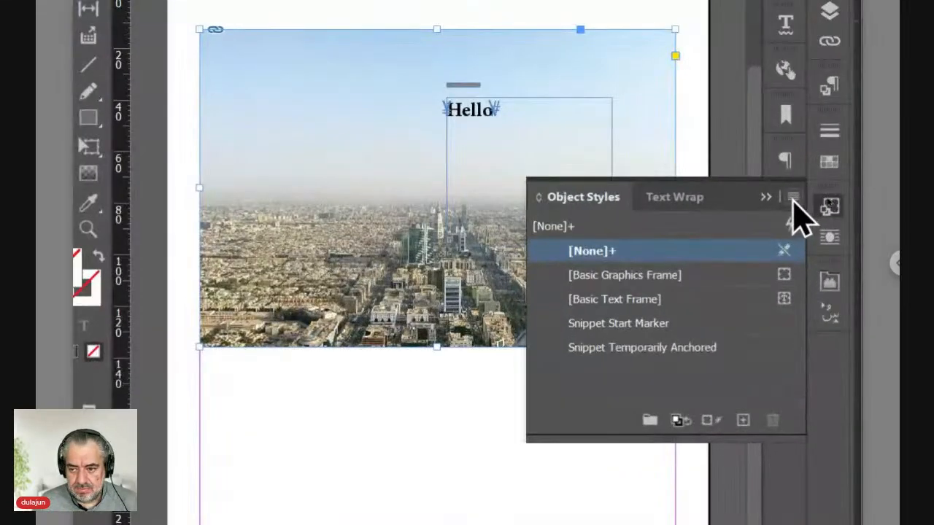
{"action": "left_click", "coordinate": [827, 198]}
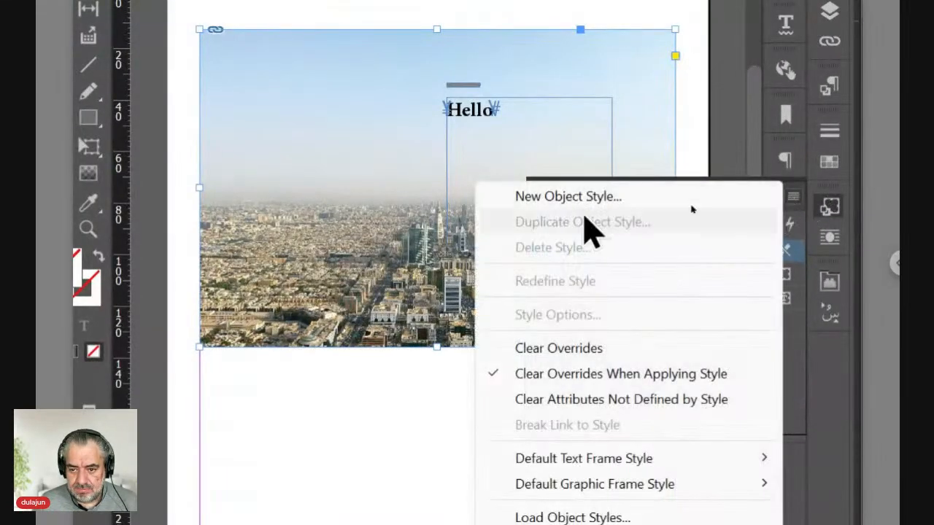
{"action": "left_click", "coordinate": [502, 195]}
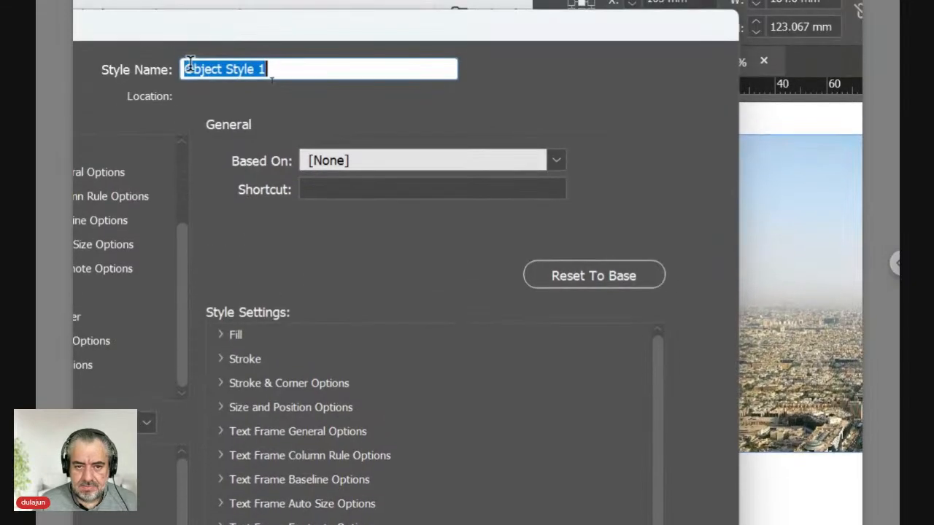
{"action": "type", "text": "Photo"}
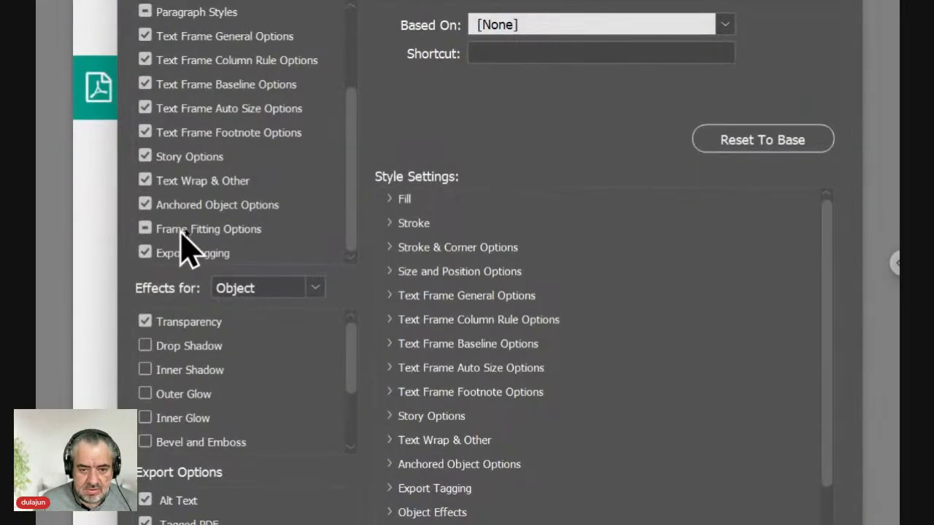
- Turn on Auto-Fit with Fill Frame Proportionally in the Photo style's frame fitting options, and create the style
{"action": "left_click", "coordinate": [185, 230]}
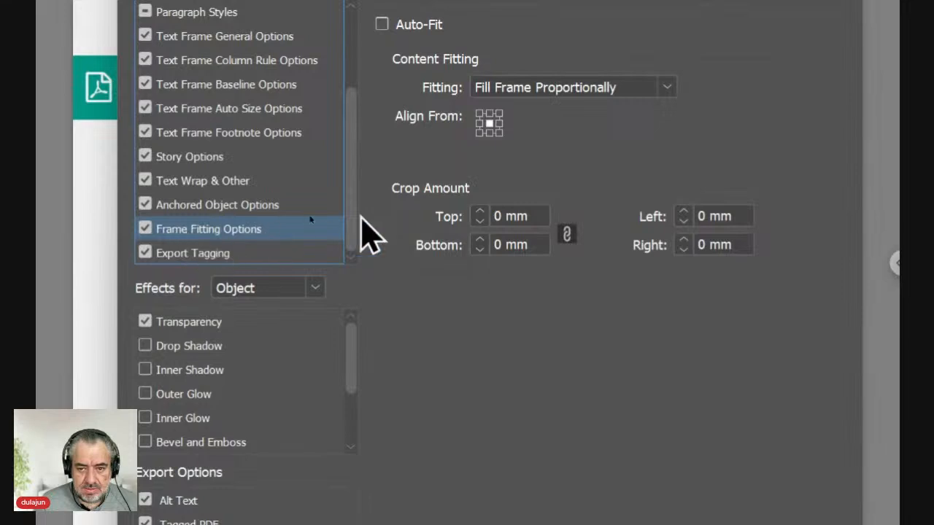
{"action": "left_click", "coordinate": [408, 73]}
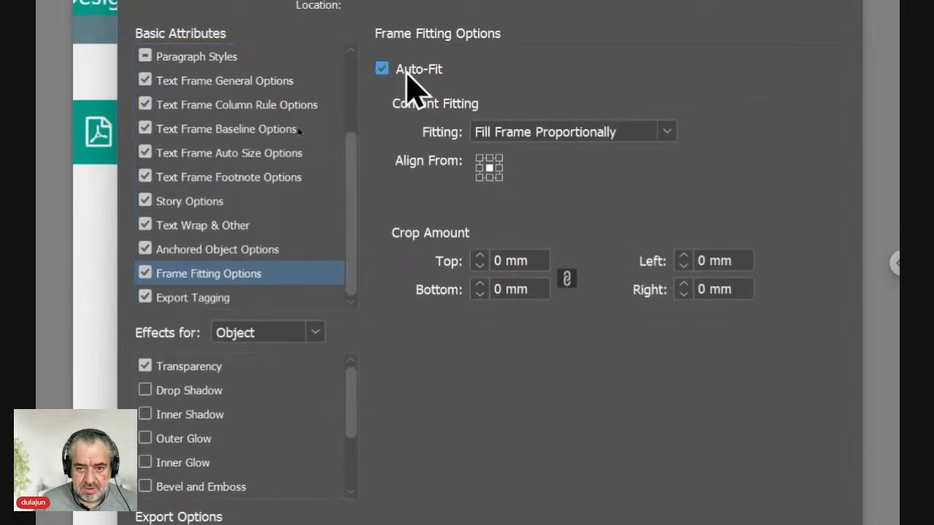
{"action": "left_click", "coordinate": [594, 134]}
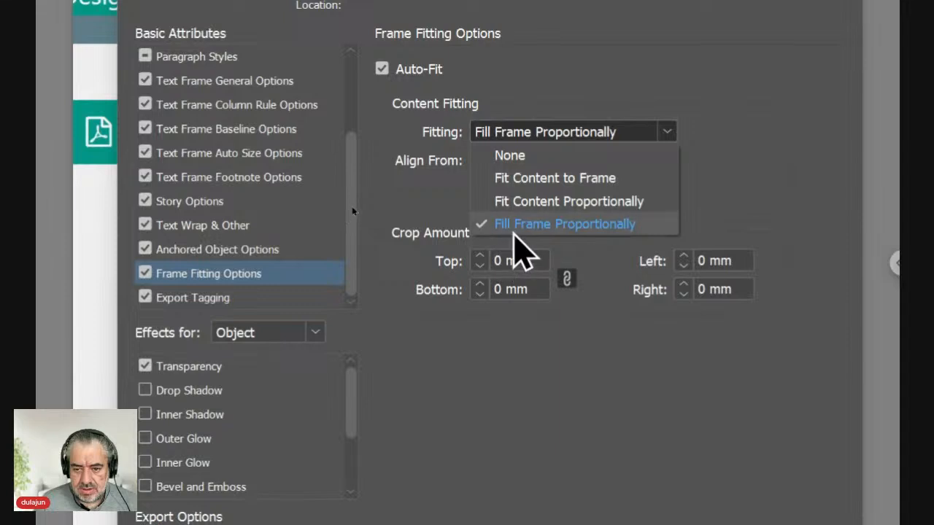
{"action": "left_click", "coordinate": [516, 231]}
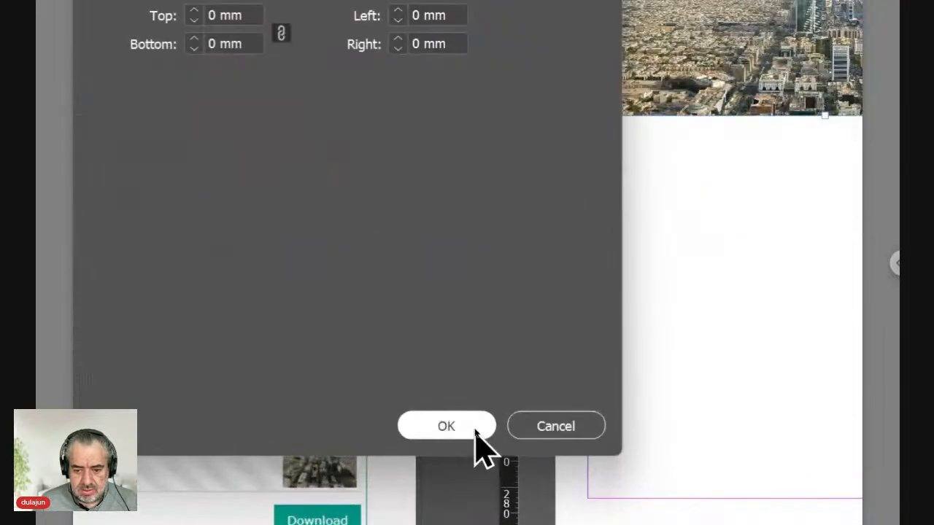
{"action": "left_click", "coordinate": [474, 430]}
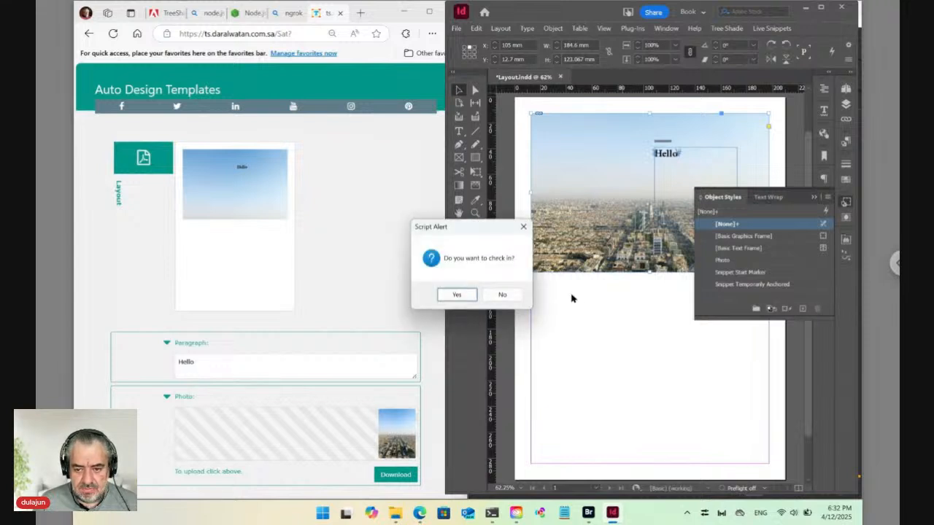
- Save and check in the layout, check its PDF version in Bridge, and reload the template page in Edge
{"action": "left_click", "coordinate": [457, 294]}
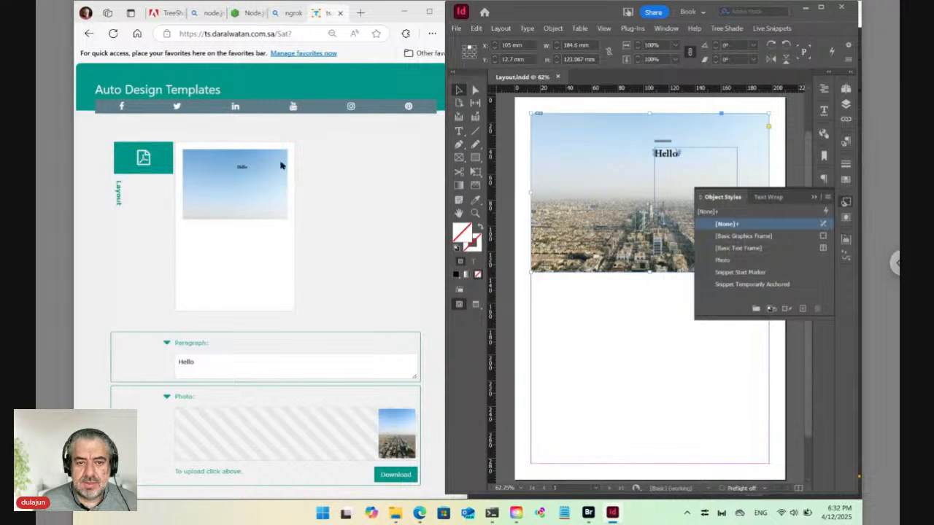
{"action": "left_click", "coordinate": [225, 33]}
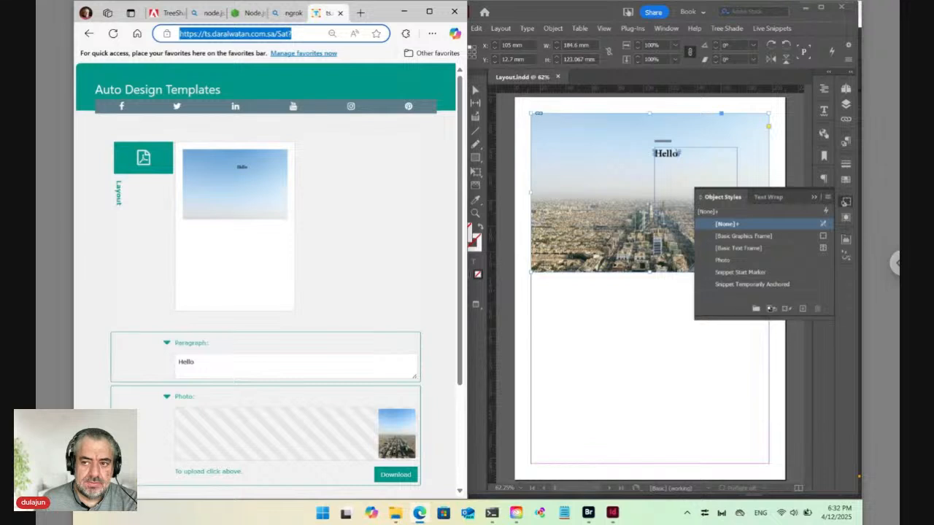
{"action": "key", "text": "alt+Tab"}
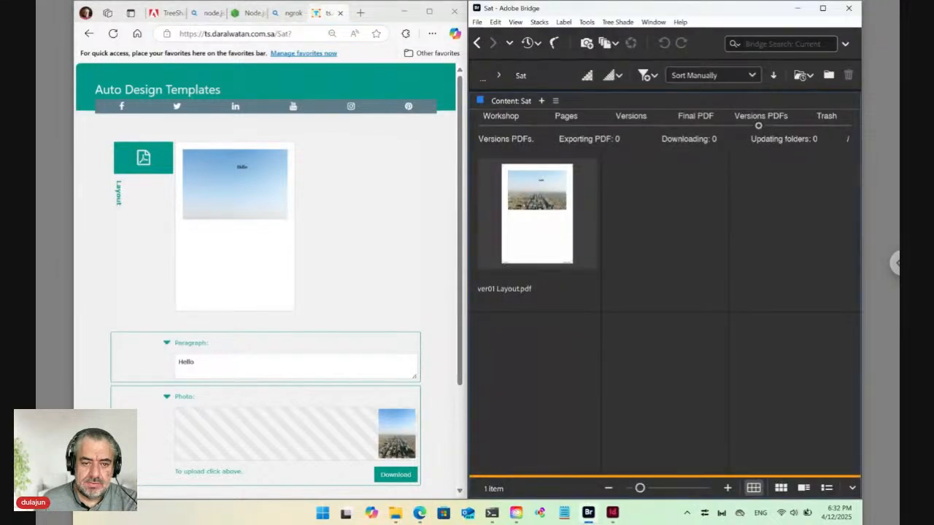
{"action": "key", "text": "alt+Tab"}
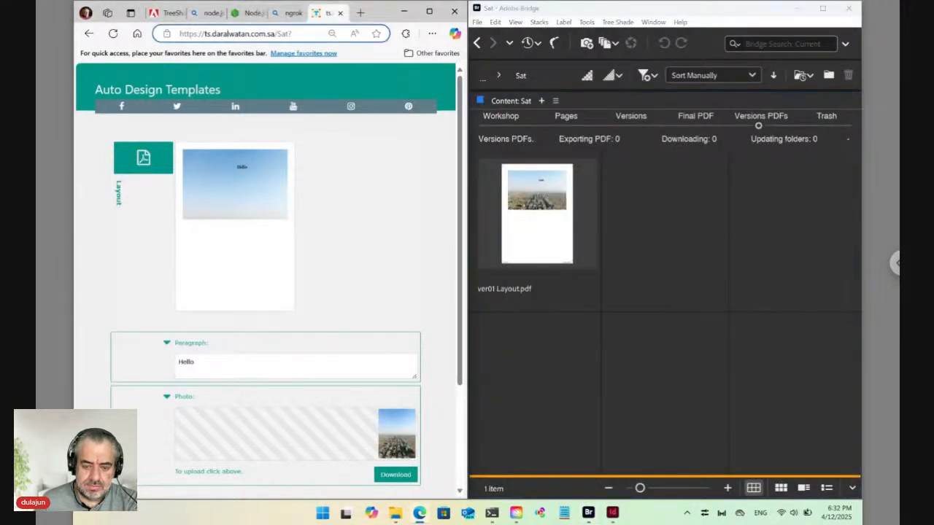
{"action": "key", "text": "F5"}
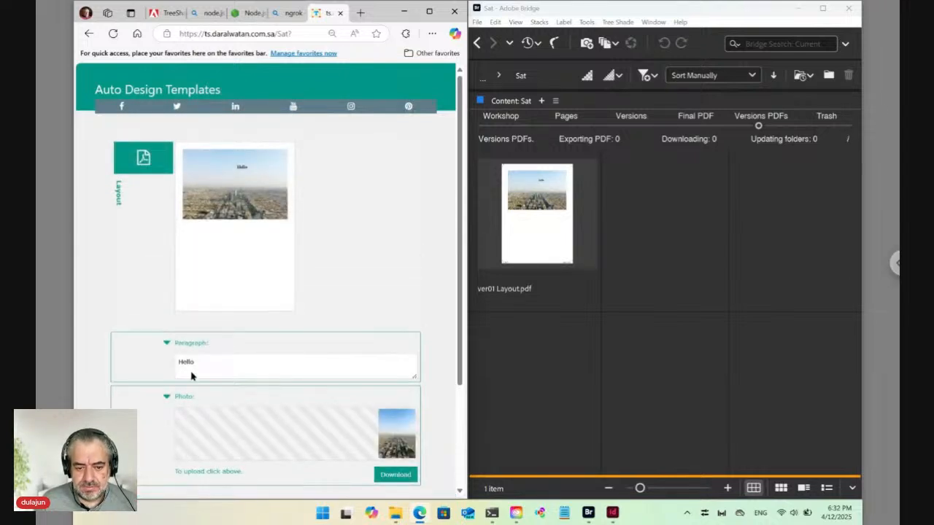
- Replace the Paragraph field's text with "Hello again" on the template page
{"action": "double_click", "coordinate": [203, 364]}
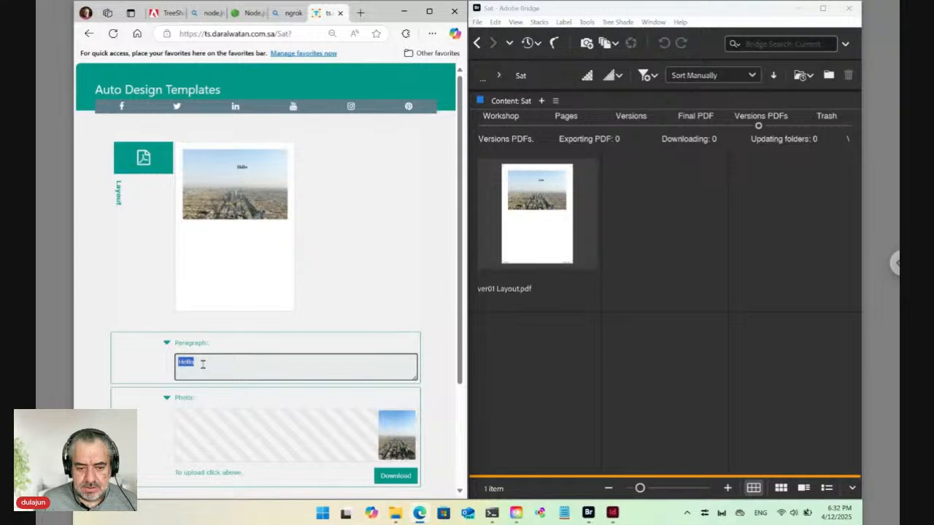
{"action": "type", "text": "Hel"}
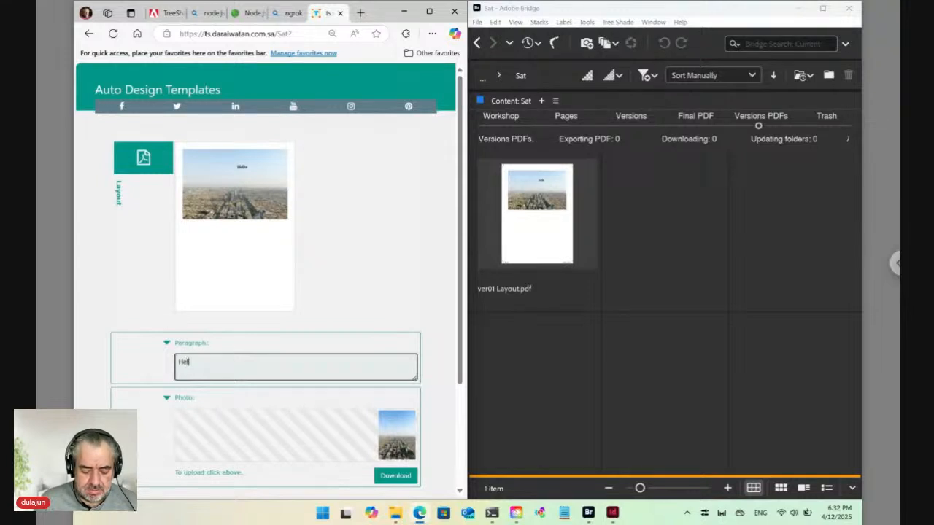
{"action": "type", "text": "lo again"}
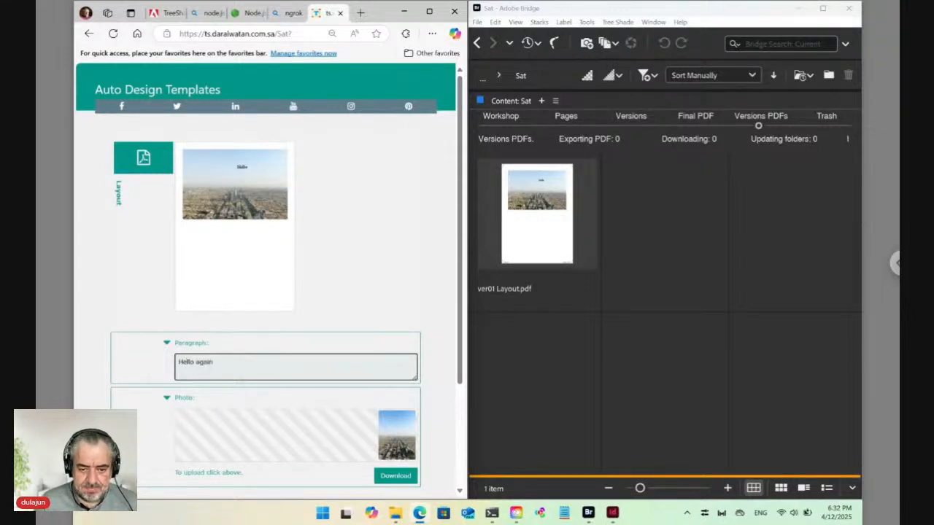
- Choose pexels-pashal-337909.jpg from Downloads as the replacement Photo and submit the template changes
{"action": "left_click", "coordinate": [396, 441]}
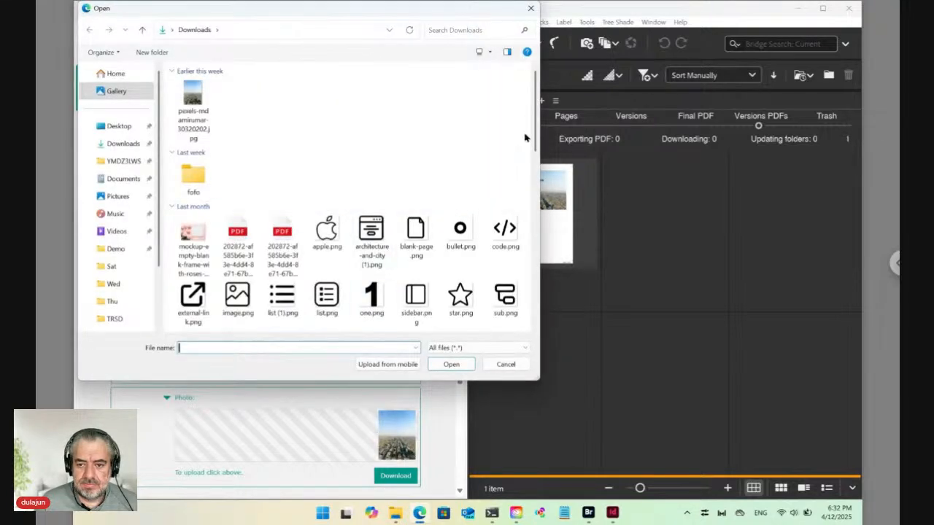
{"action": "left_click_drag", "start_coordinate": [535, 132], "coordinate": [528, 274]}
{"action": "left_click", "coordinate": [510, 269]}
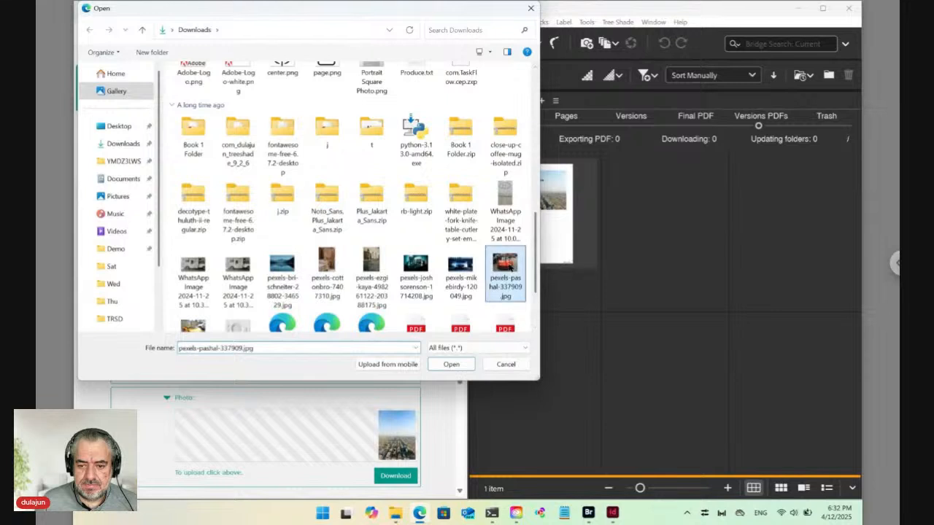
{"action": "left_click", "coordinate": [447, 365]}
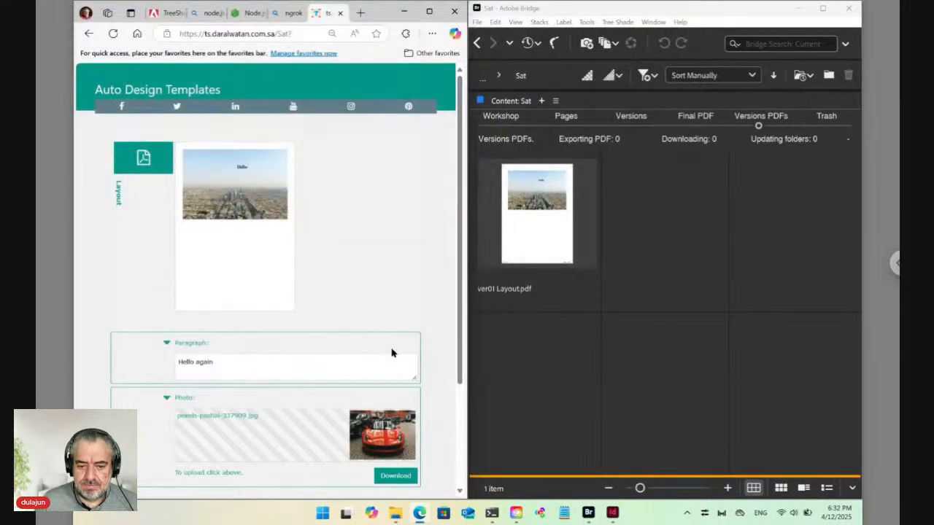
{"action": "scroll", "coordinate": [391, 353], "scroll_direction": "down", "scroll_amount": 3}
{"action": "left_click", "coordinate": [399, 413]}
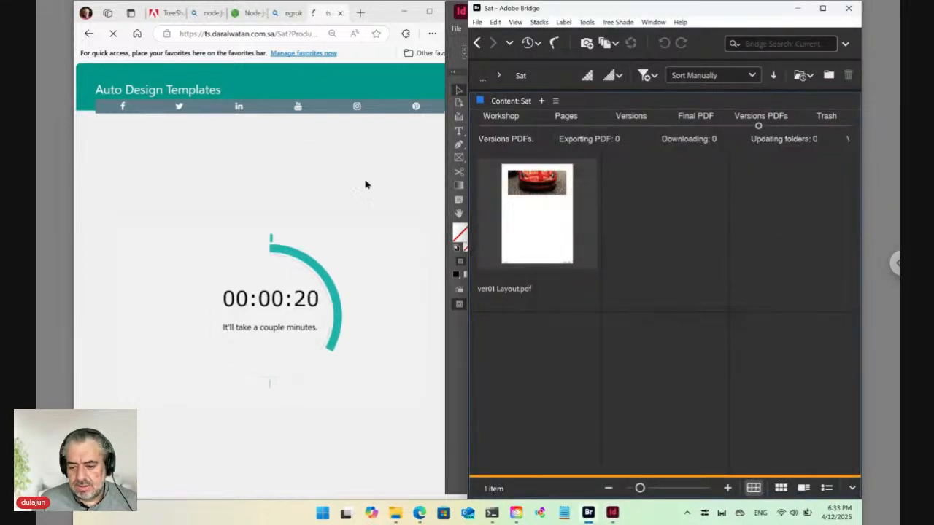
- Switch to InDesign, apply the Photo object style to the car photo's frame, and save the layout without checking it in
{"action": "left_click", "coordinate": [613, 512]}
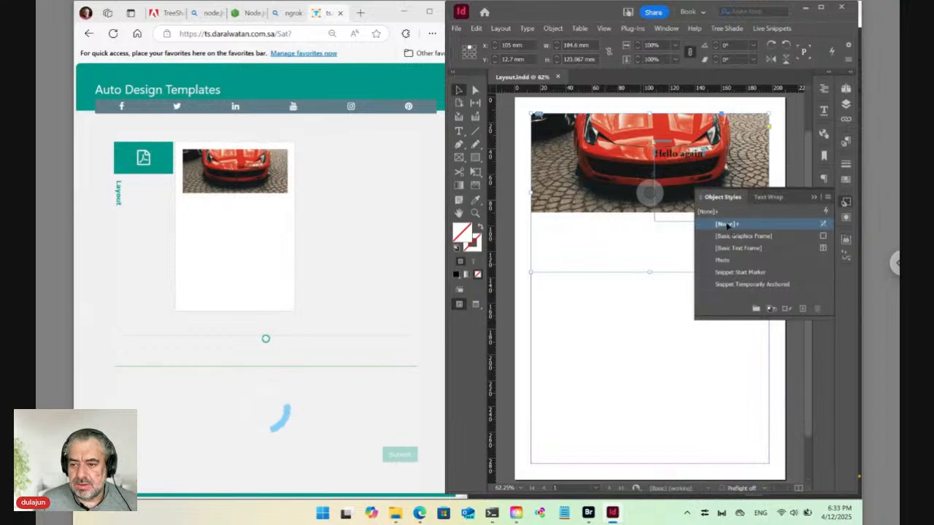
{"action": "left_click", "coordinate": [650, 191]}
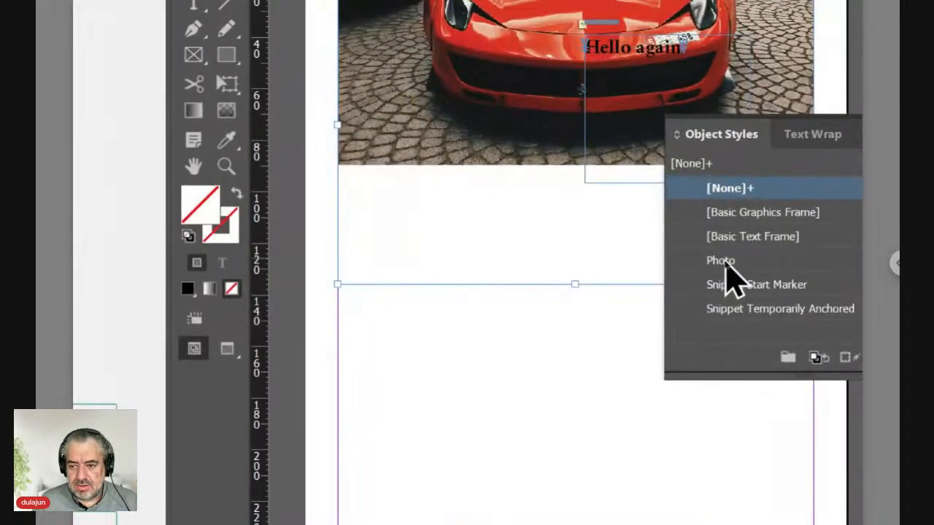
{"action": "left_click", "coordinate": [722, 260]}
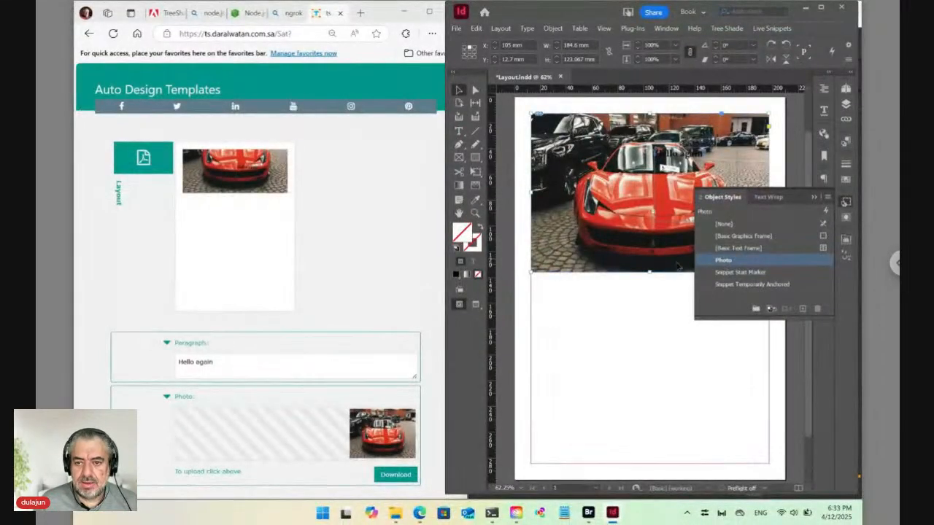
{"action": "key", "text": "ctrl+s"}
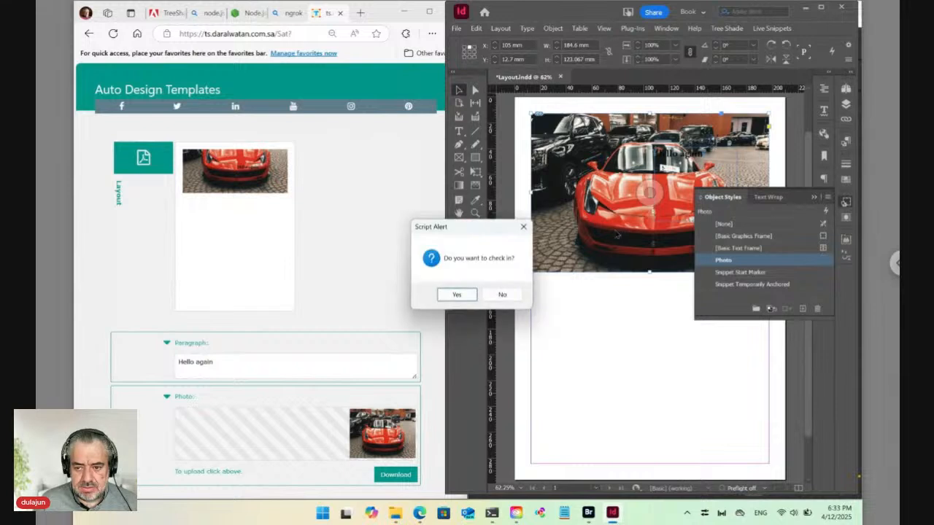
{"action": "left_click", "coordinate": [502, 295]}
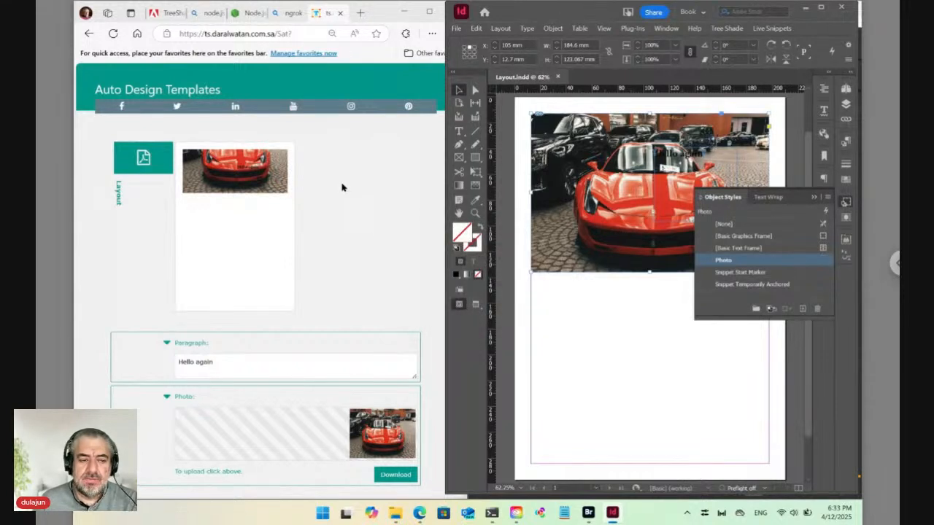